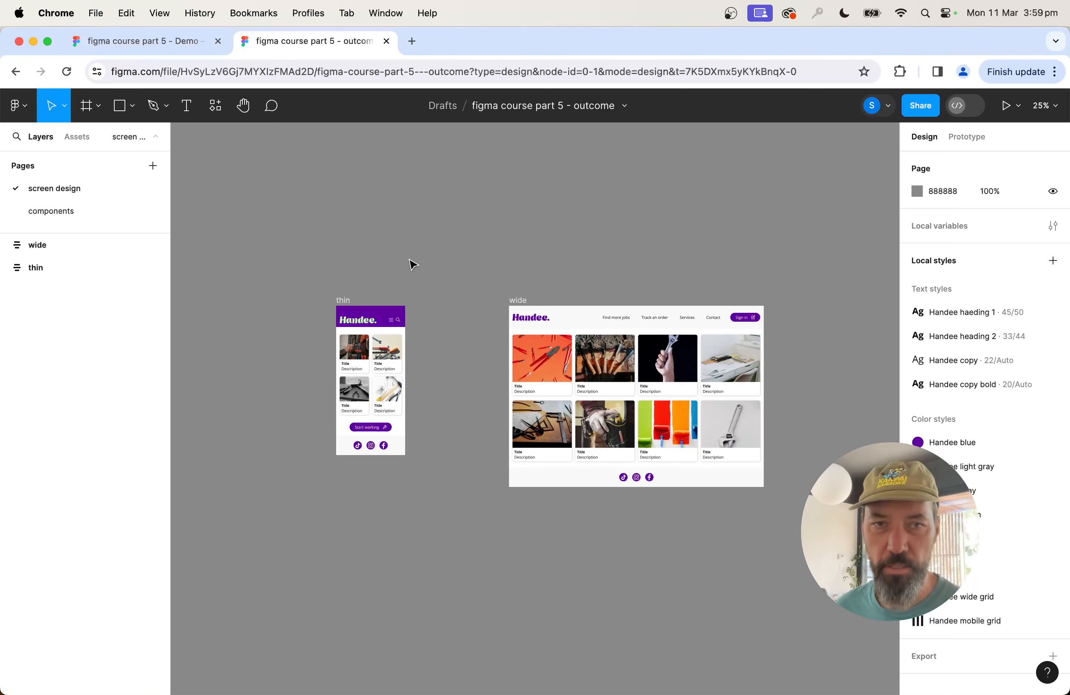
Try resizing the thin mobile frame from its corner to test its responsive layout, keeping the original size
{"action": "left_click", "coordinate": [344, 301]}
{"action": "key", "text": "super+equal"}
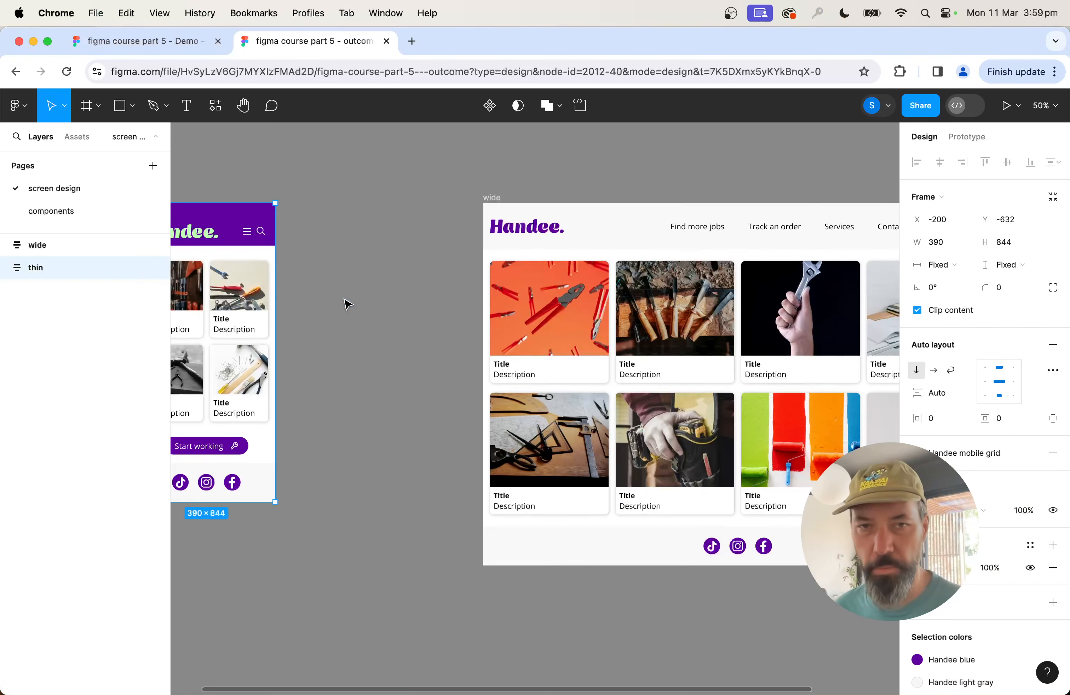
{"action": "left_click_drag", "start_coordinate": [361, 253], "coordinate": [614, 323]}
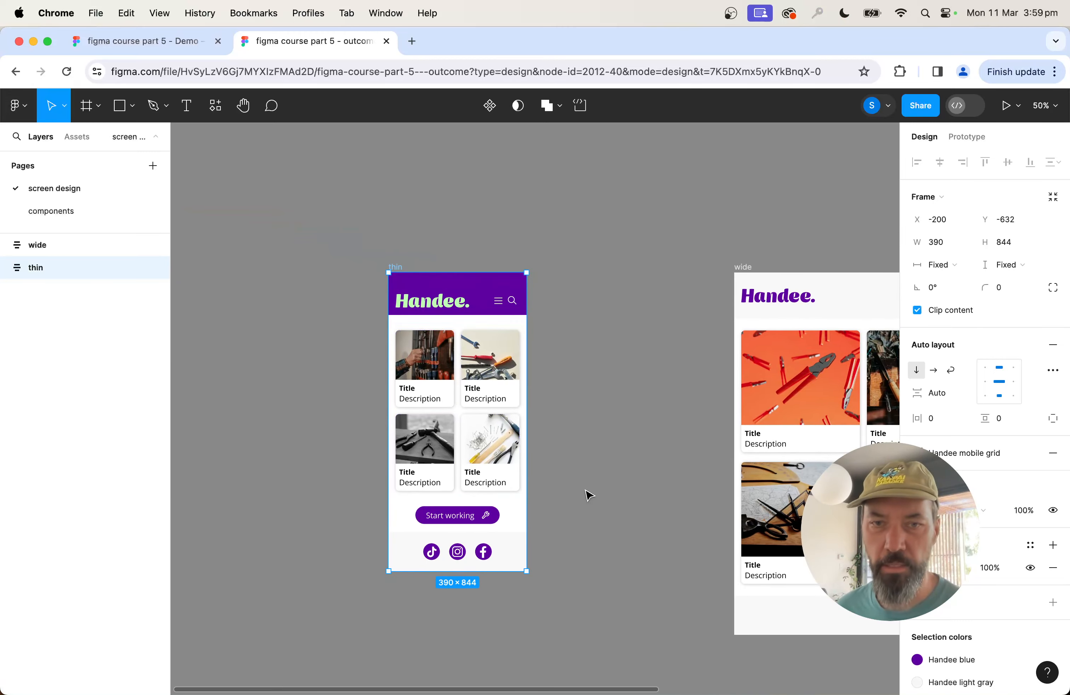
{"action": "left_click_drag", "start_coordinate": [526, 571], "coordinate": [547, 588]}
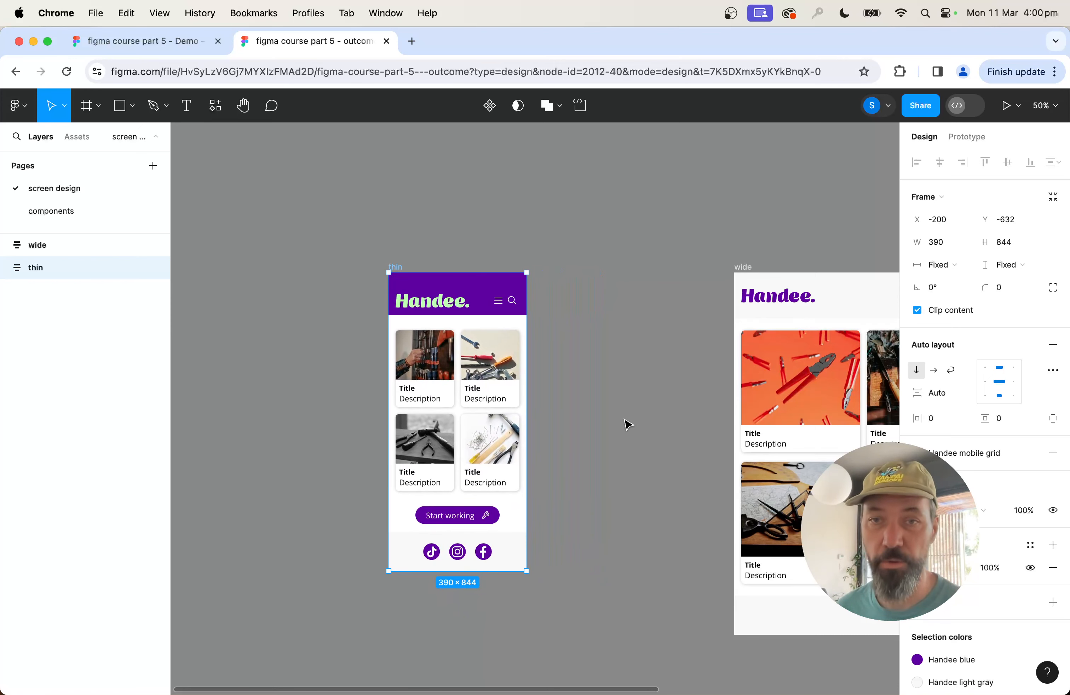
Enlarge the wide frame to about 1497 × 1140 to test its responsive layout, and undo the resize
{"action": "left_click", "coordinate": [668, 444]}
{"action": "left_click_drag", "start_coordinate": [682, 445], "coordinate": [356, 421]}
{"action": "scroll", "coordinate": [355, 421], "scroll_direction": "right", "scroll_amount": 5}
{"action": "left_click", "coordinate": [430, 296]}
{"action": "left_click_drag", "start_coordinate": [818, 609], "coordinate": [837, 651]}
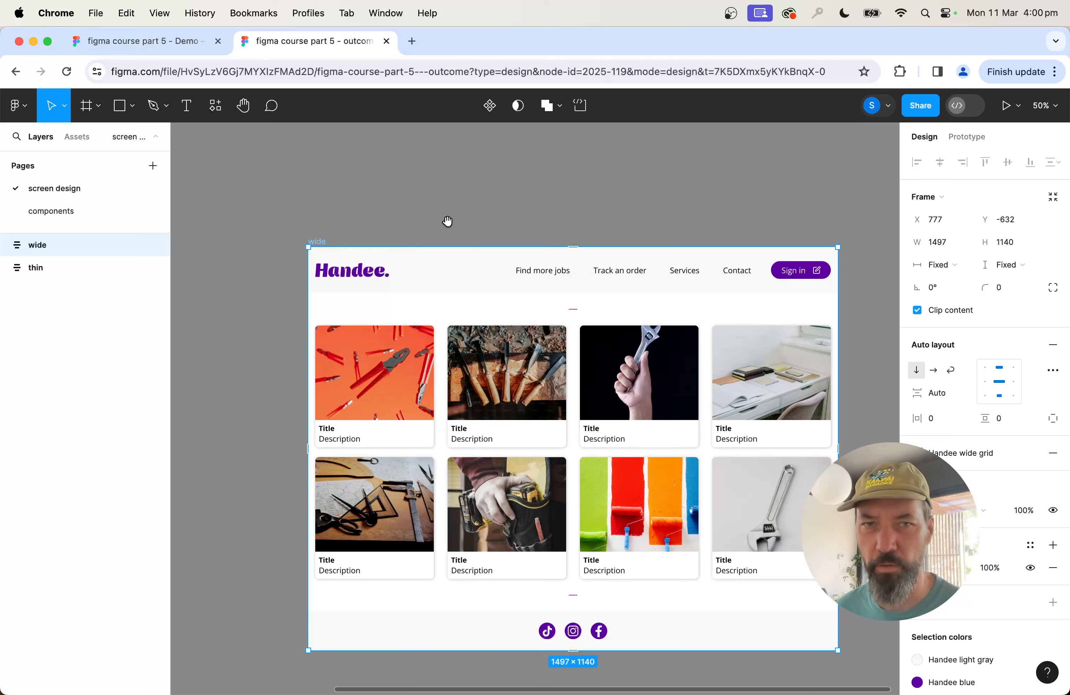
{"action": "scroll", "coordinate": [447, 222], "scroll_direction": "left", "scroll_amount": 5}
{"action": "key", "text": "super+z"}
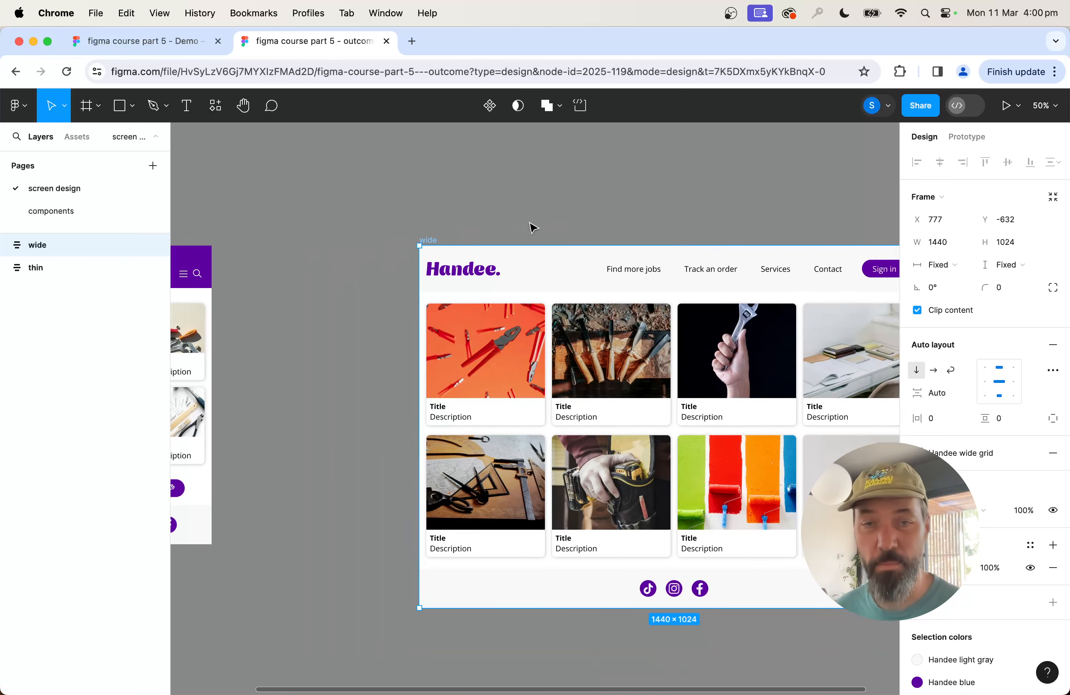
Switch to the "figma course part 5 - Demo" file and add a text layer reading "Button" on the canvas
{"action": "left_click_drag", "start_coordinate": [378, 210], "coordinate": [570, 202]}
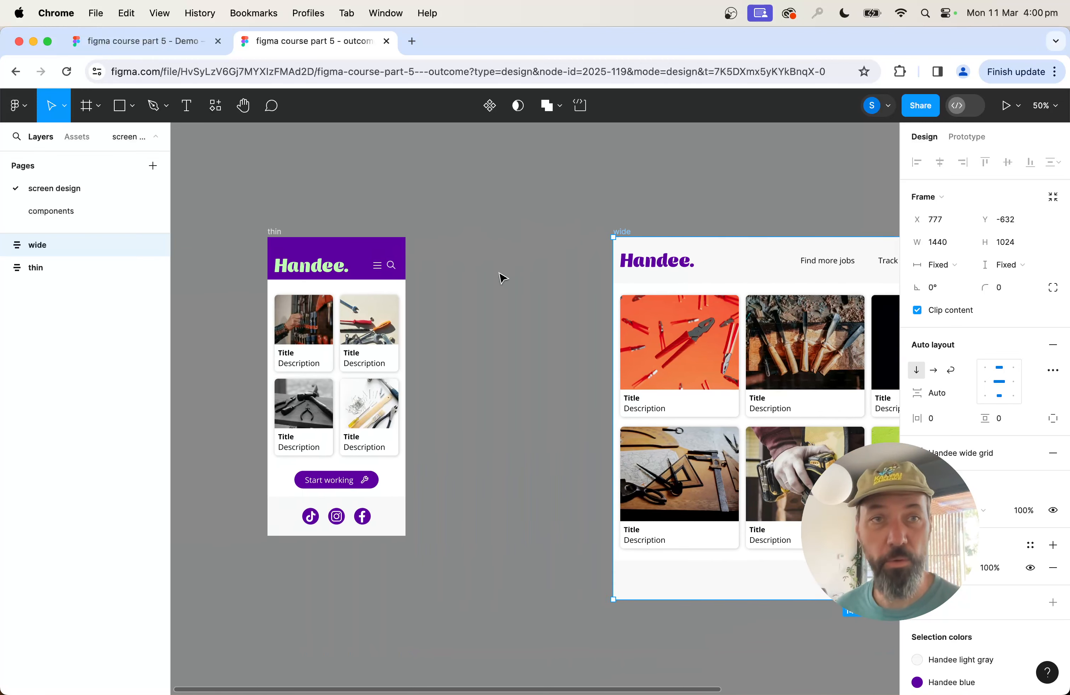
{"action": "left_click", "coordinate": [128, 42]}
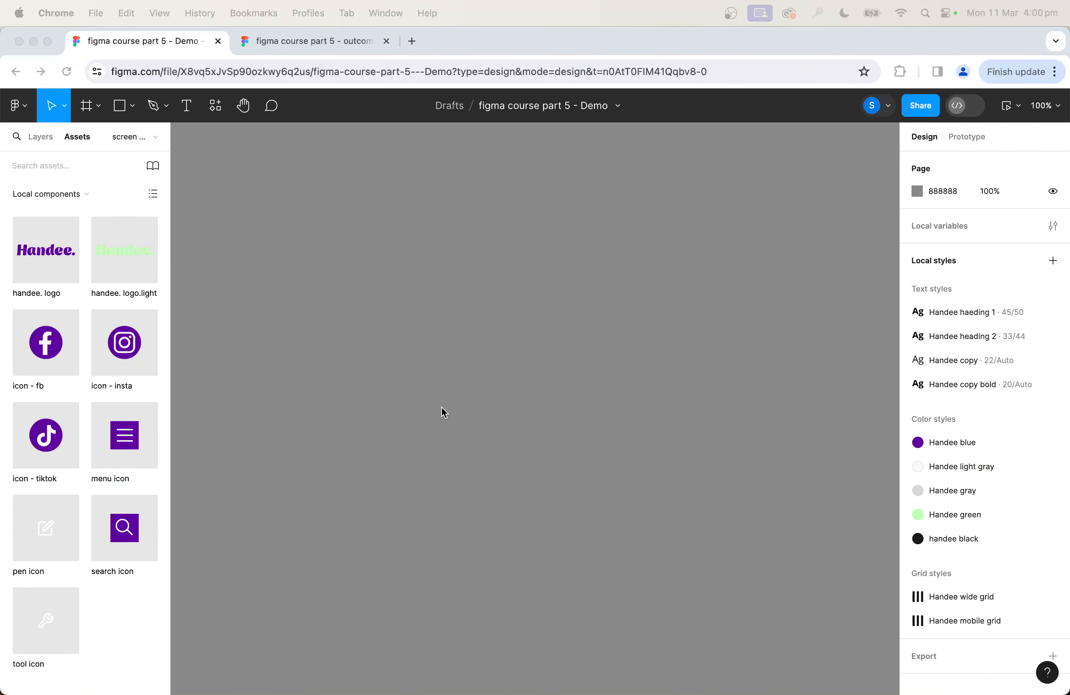
{"action": "key", "text": "t"}
{"action": "left_click", "coordinate": [425, 356]}
{"action": "type", "text": "Button"}
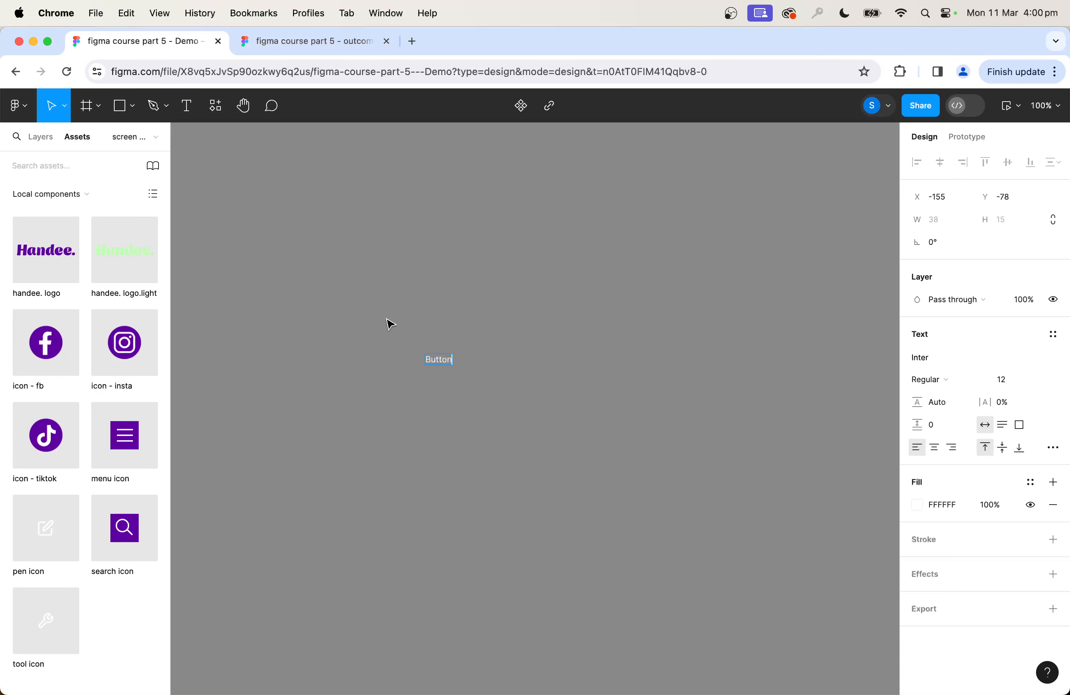
{"action": "key", "text": "Escape"}
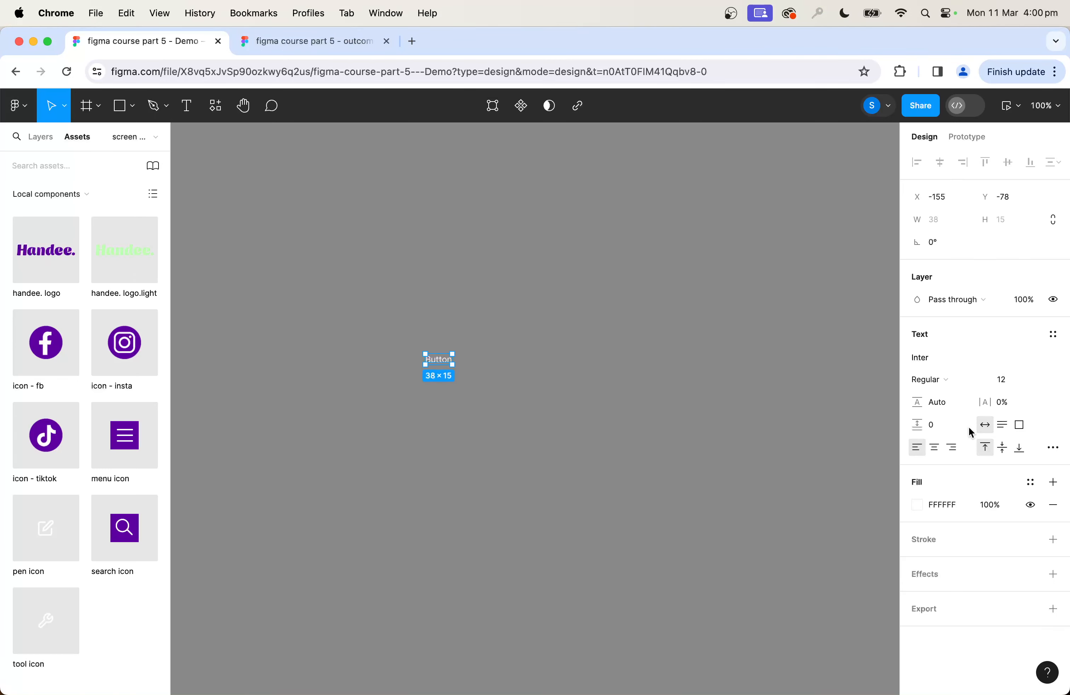
Apply the Handee copy text style to the "Button" text layer
{"action": "left_click", "coordinate": [1053, 334]}
{"action": "left_click", "coordinate": [834, 361]}
{"action": "scroll", "coordinate": [383, 288], "scroll_direction": "up", "scroll_amount": 5}
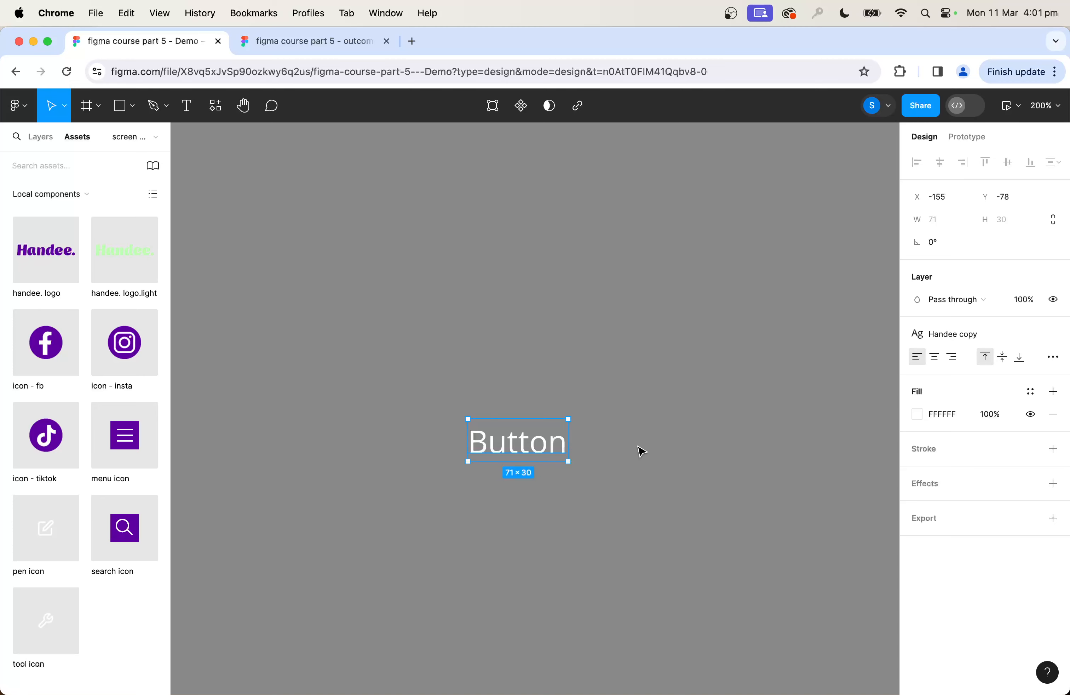
Wrap the "Button" text layer in an auto layout frame
{"action": "right_click", "coordinate": [538, 449]}
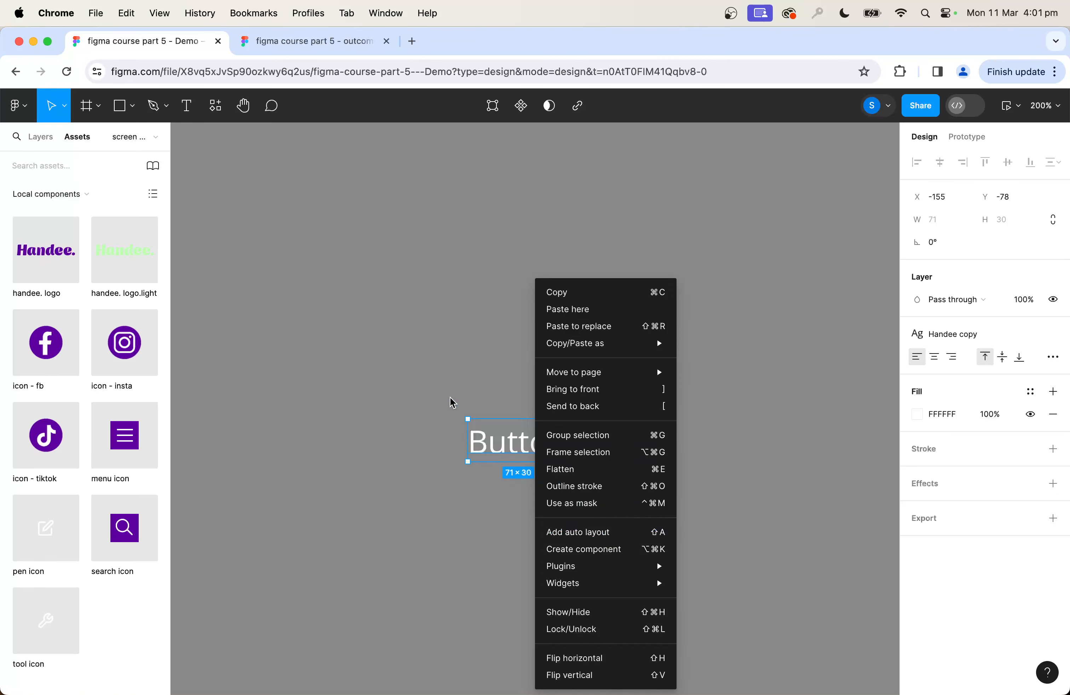
{"action": "left_click", "coordinate": [463, 397]}
{"action": "key", "text": "shift+a"}
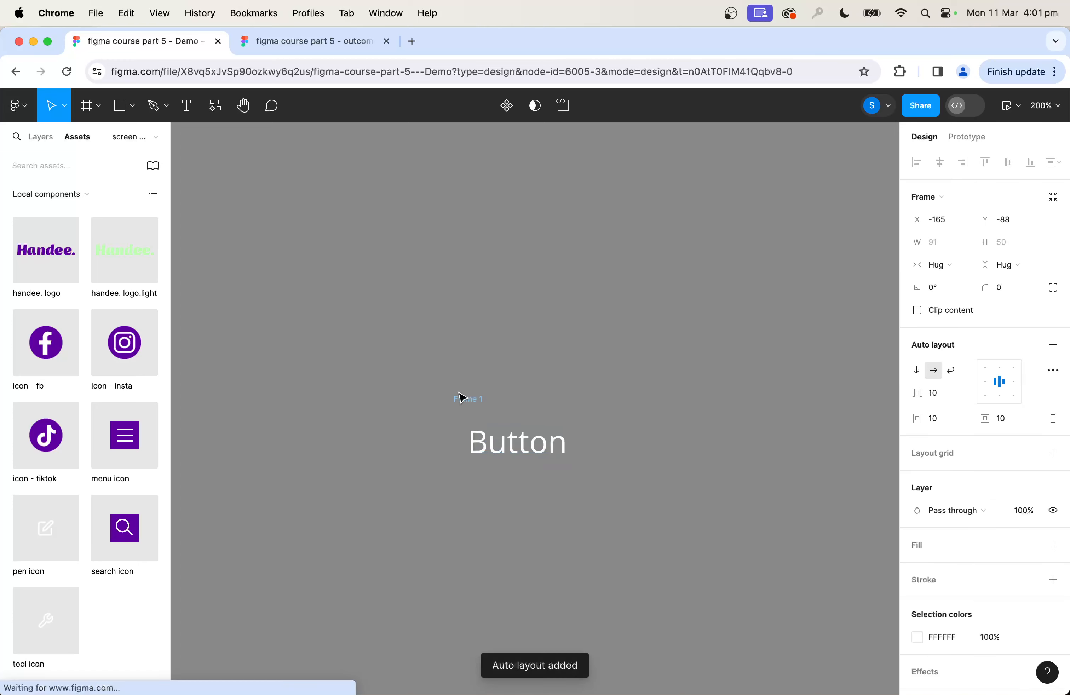
{"action": "key", "text": "super+equal"}
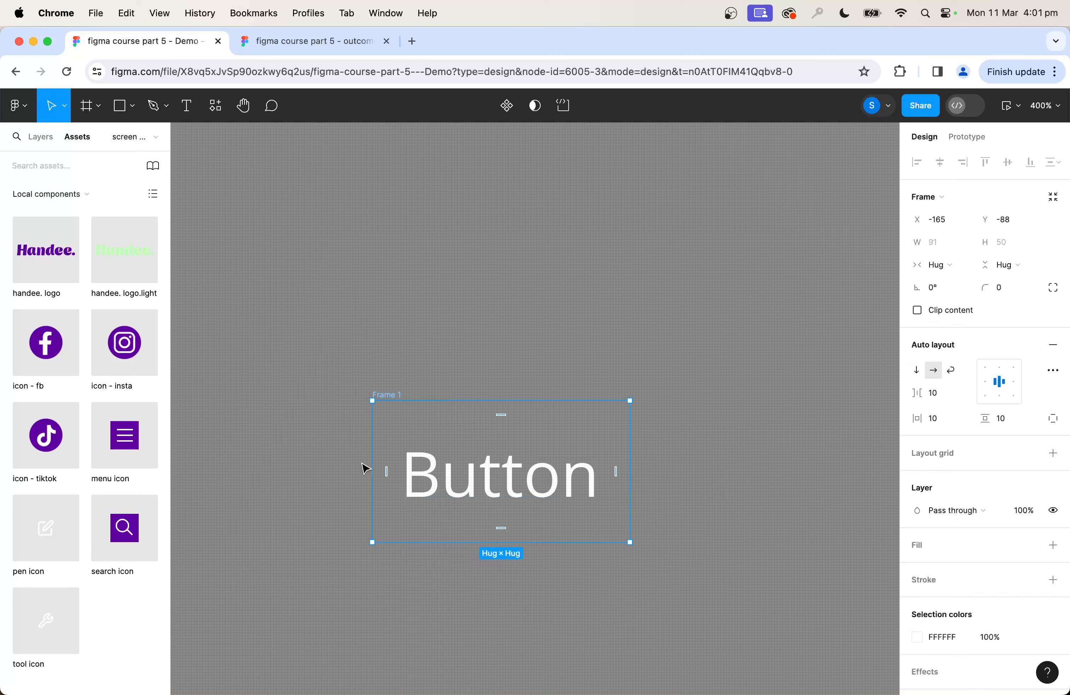
Try adjusting the horizontal and vertical padding of the auto layout frame around the "Button" text, keeping both at 10
{"action": "left_click", "coordinate": [476, 488]}
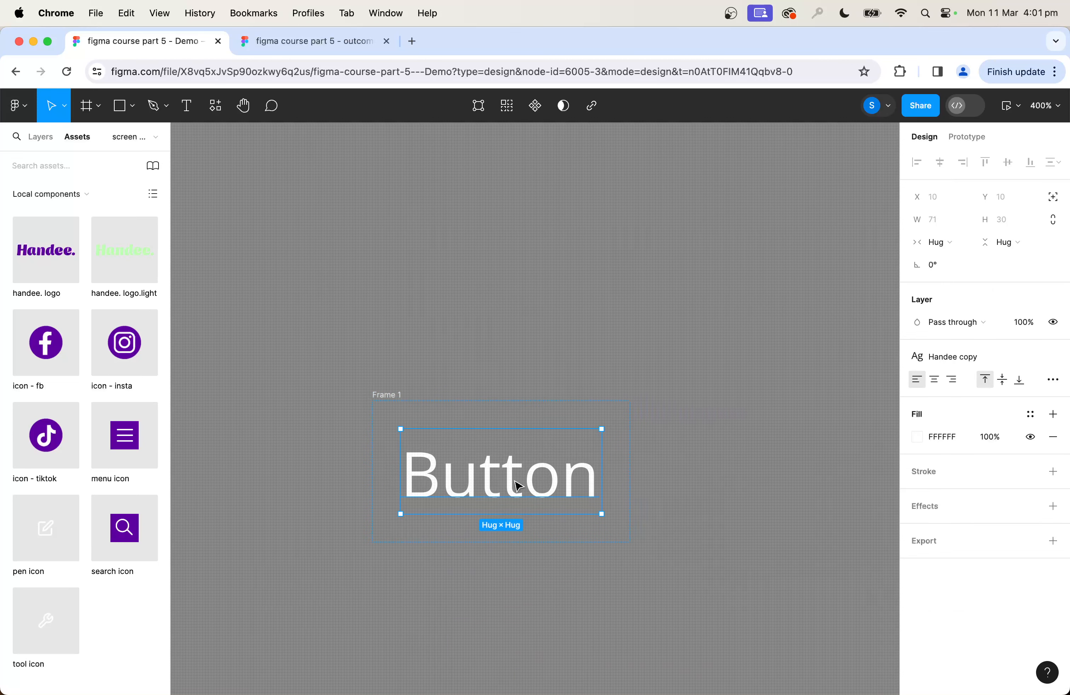
{"action": "left_click", "coordinate": [387, 395]}
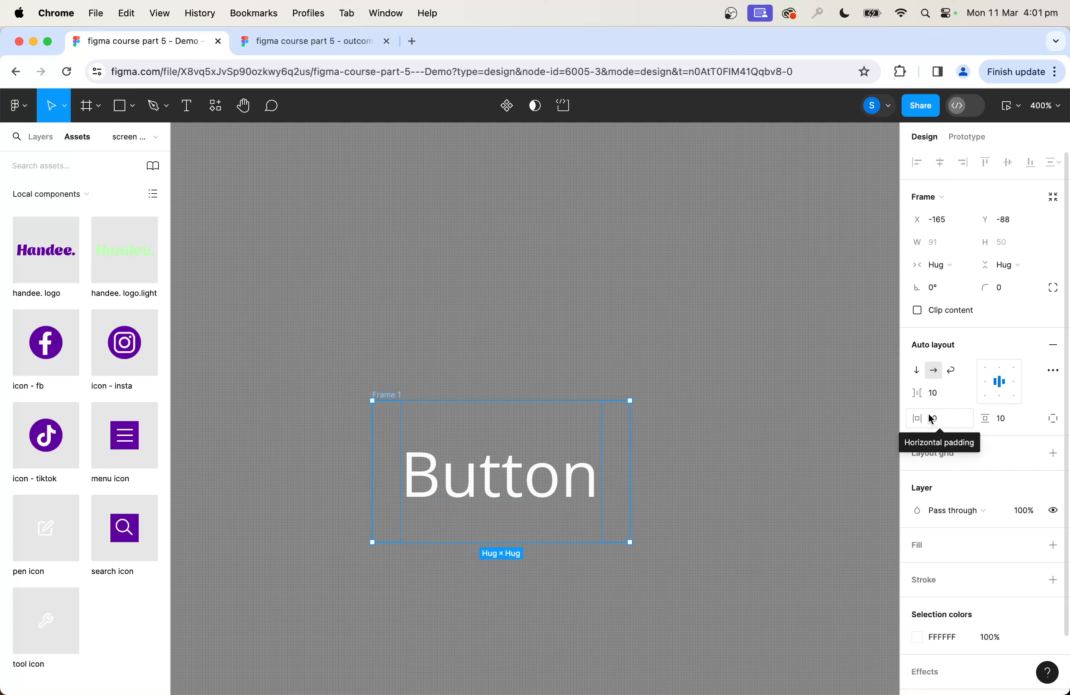
{"action": "mouse_move", "coordinate": [917, 418]}
{"action": "left_mouse_down"}
{"action": "mouse_move", "coordinate": [939, 419]}
{"action": "mouse_move", "coordinate": [914, 419]}
{"action": "left_mouse_up"}
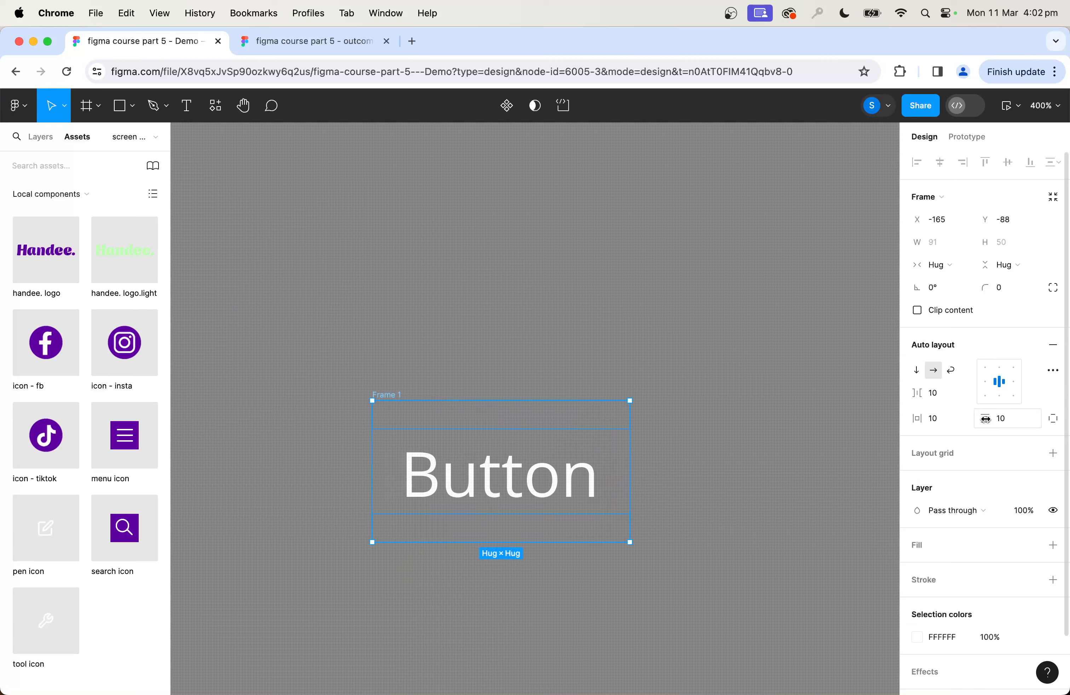
{"action": "mouse_move", "coordinate": [988, 419]}
{"action": "left_mouse_down"}
{"action": "mouse_move", "coordinate": [1001, 419]}
{"action": "mouse_move", "coordinate": [987, 419]}
{"action": "left_mouse_up"}
{"action": "left_click", "coordinate": [463, 372]}
Fill the auto layout frame around the "Button" text with the Handee blue color style
{"action": "left_click", "coordinate": [391, 395]}
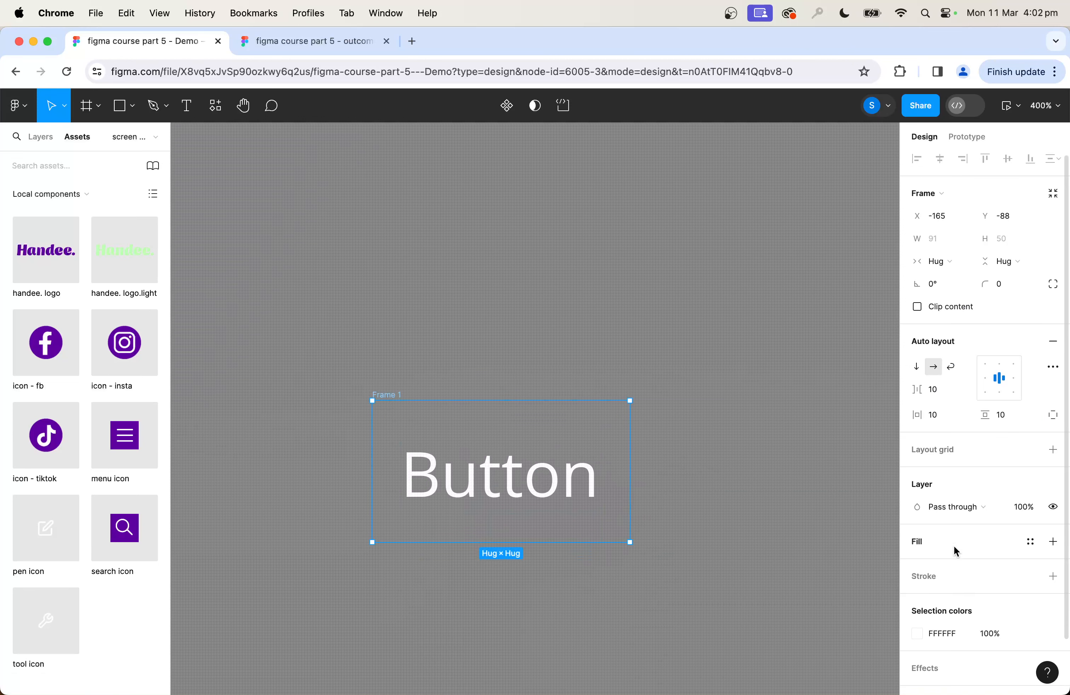
{"action": "scroll", "coordinate": [953, 549], "scroll_direction": "down", "scroll_amount": 3}
{"action": "left_click", "coordinate": [1031, 486]}
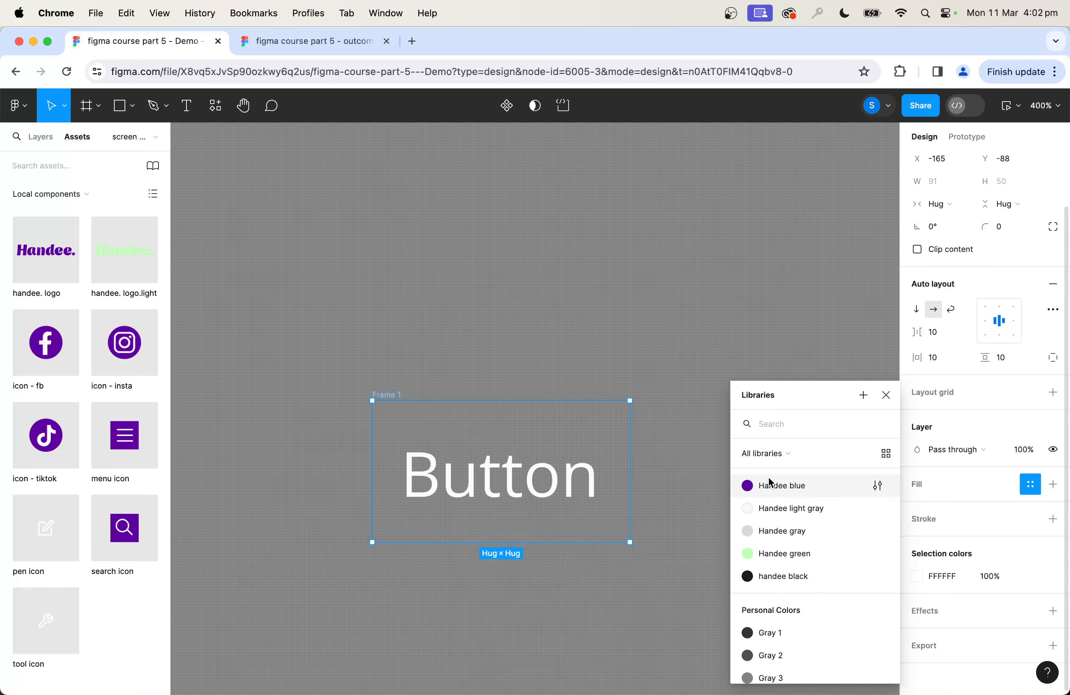
{"action": "left_click", "coordinate": [783, 485]}
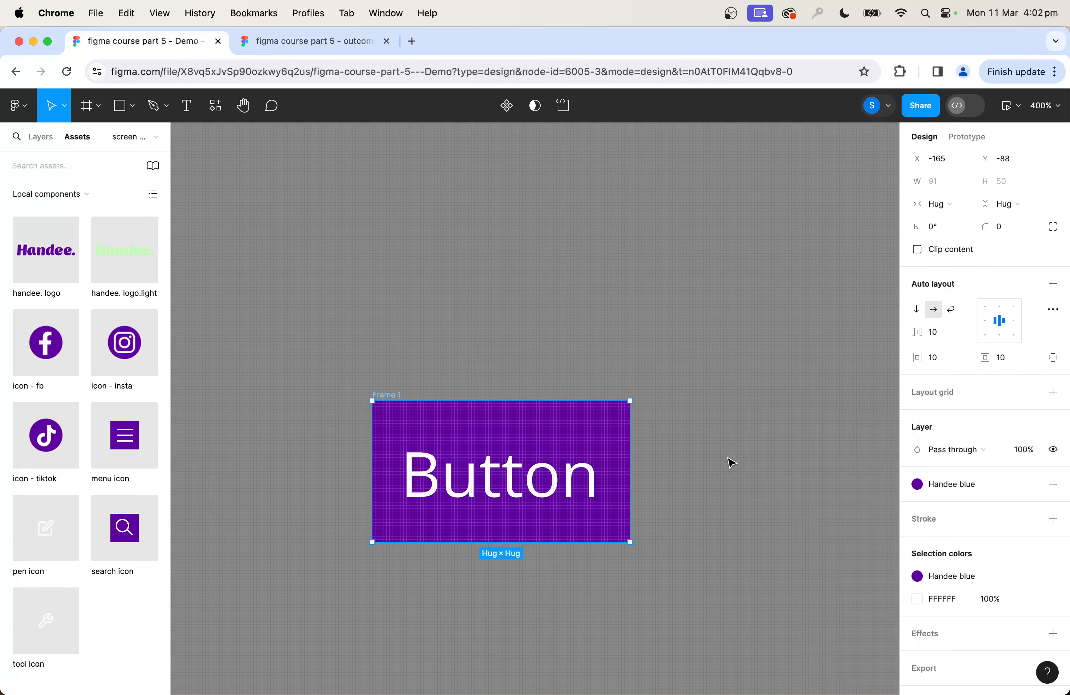
{"action": "left_click", "coordinate": [623, 355]}
Set the button frame's corner radius to 42 and its horizontal padding to 23, and show the individual padding values
{"action": "left_click", "coordinate": [385, 398]}
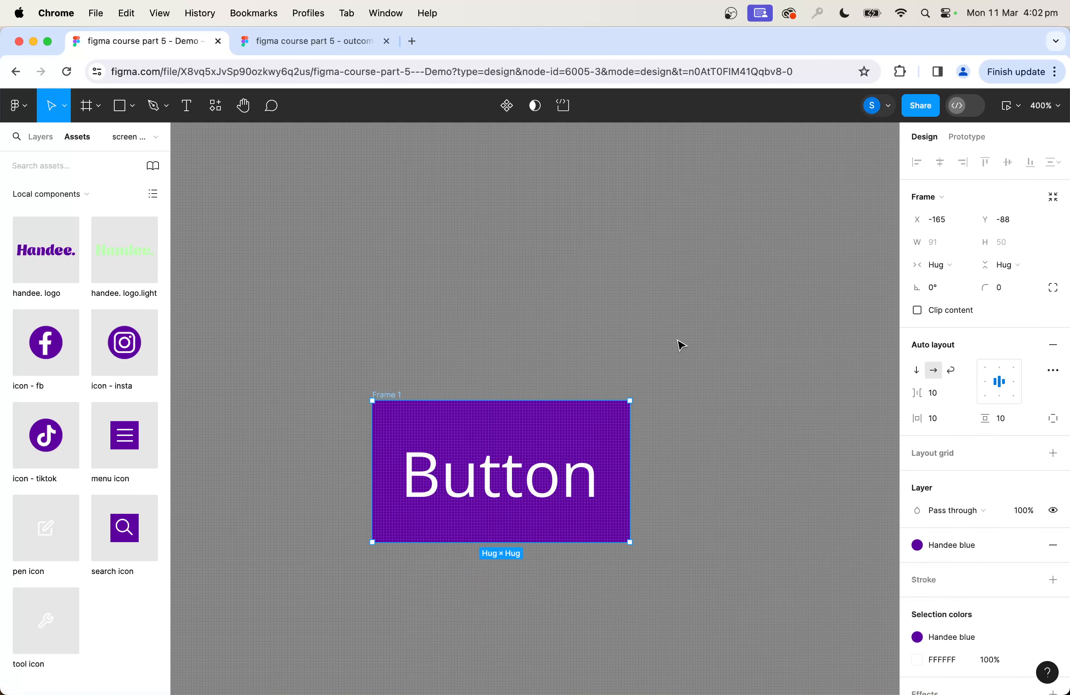
{"action": "mouse_move", "coordinate": [985, 287]}
{"action": "left_mouse_down"}
{"action": "mouse_move", "coordinate": [1043, 284]}
{"action": "mouse_move", "coordinate": [234, 332]}
{"action": "mouse_move", "coordinate": [504, 366]}
{"action": "mouse_move", "coordinate": [975, 298]}
{"action": "left_mouse_up"}
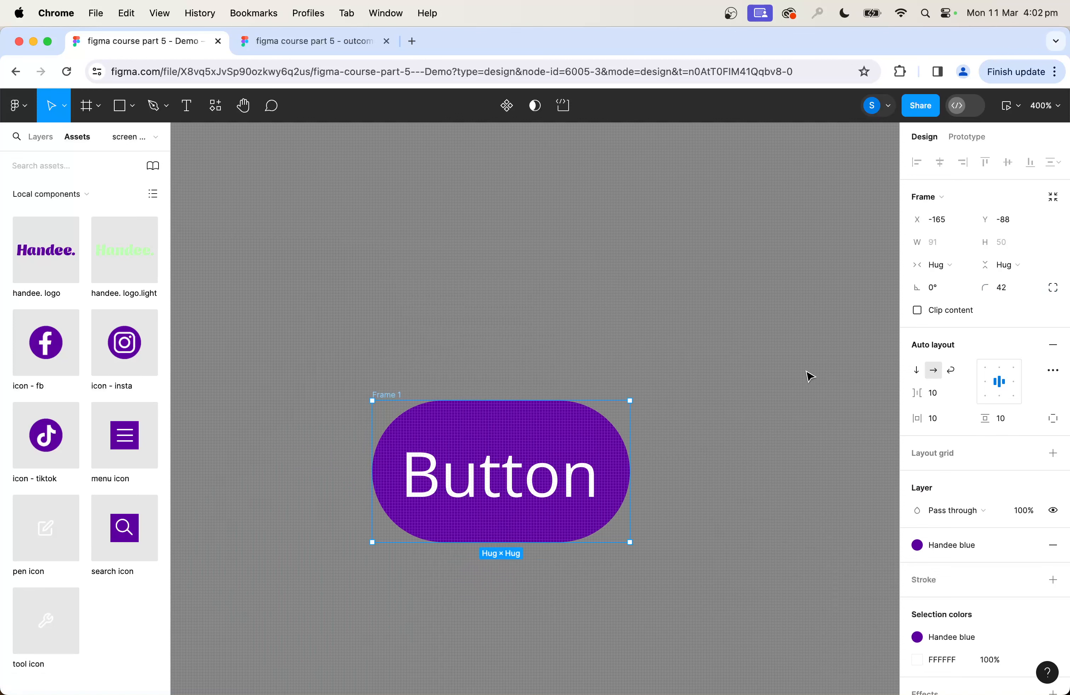
{"action": "left_click_drag", "start_coordinate": [918, 419], "coordinate": [988, 420]}
{"action": "left_click", "coordinate": [1054, 419]}
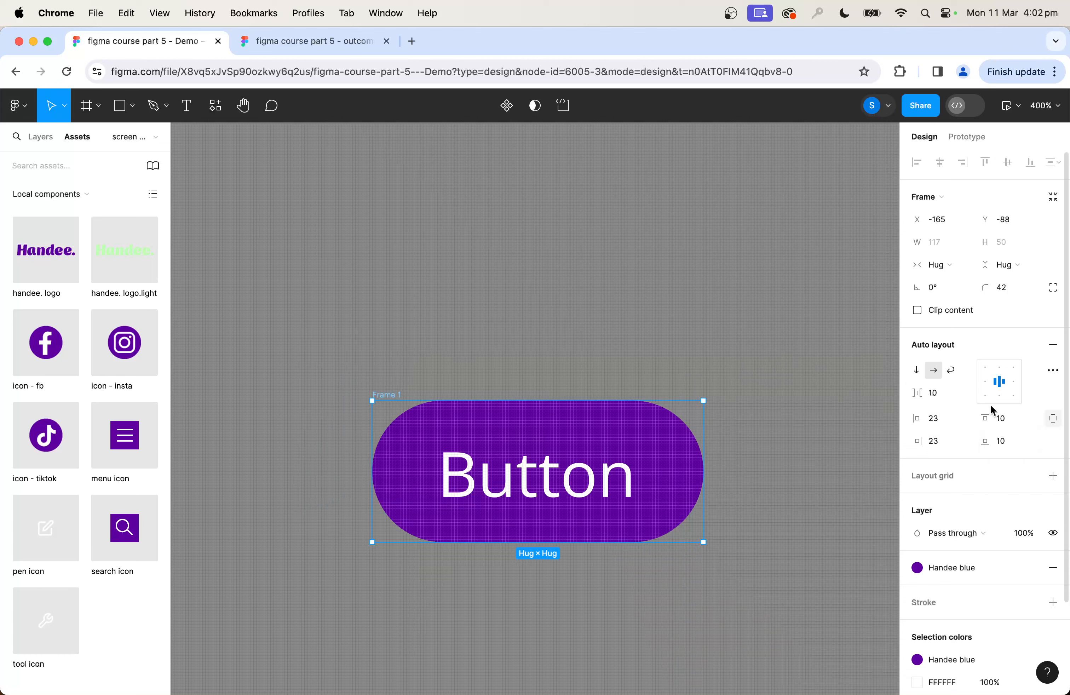
{"action": "left_click", "coordinate": [763, 354]}
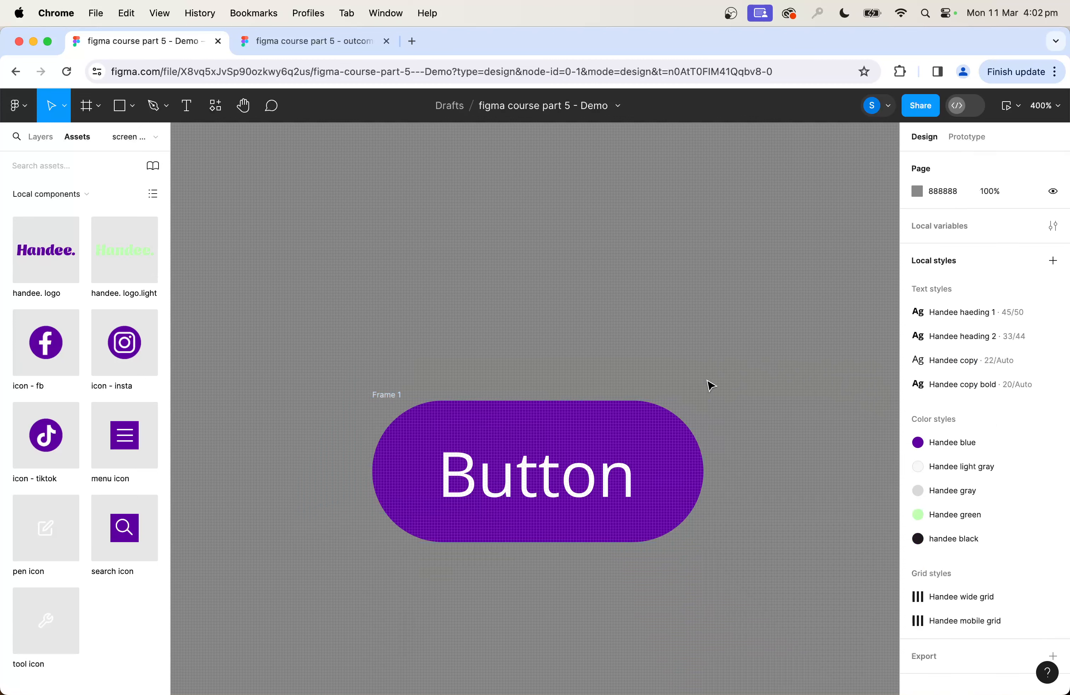
Duplicate the "Button" text inside the auto layout frame
{"action": "double_click", "coordinate": [576, 475]}
{"action": "left_click_drag", "start_coordinate": [747, 404], "coordinate": [615, 310]}
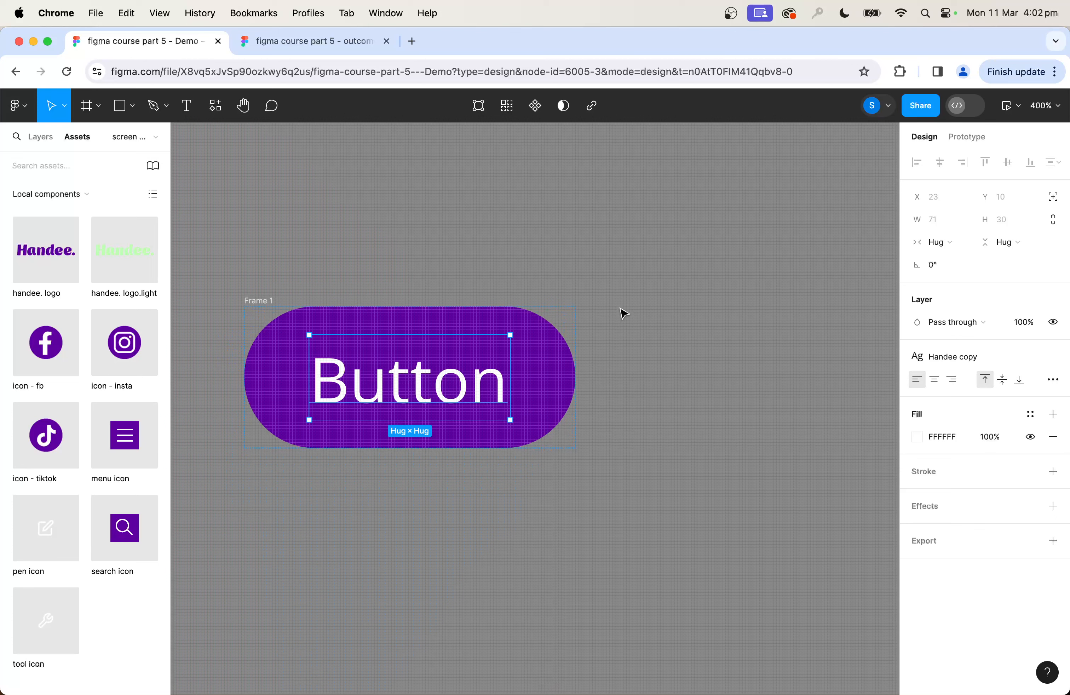
{"action": "key", "text": "super+d"}
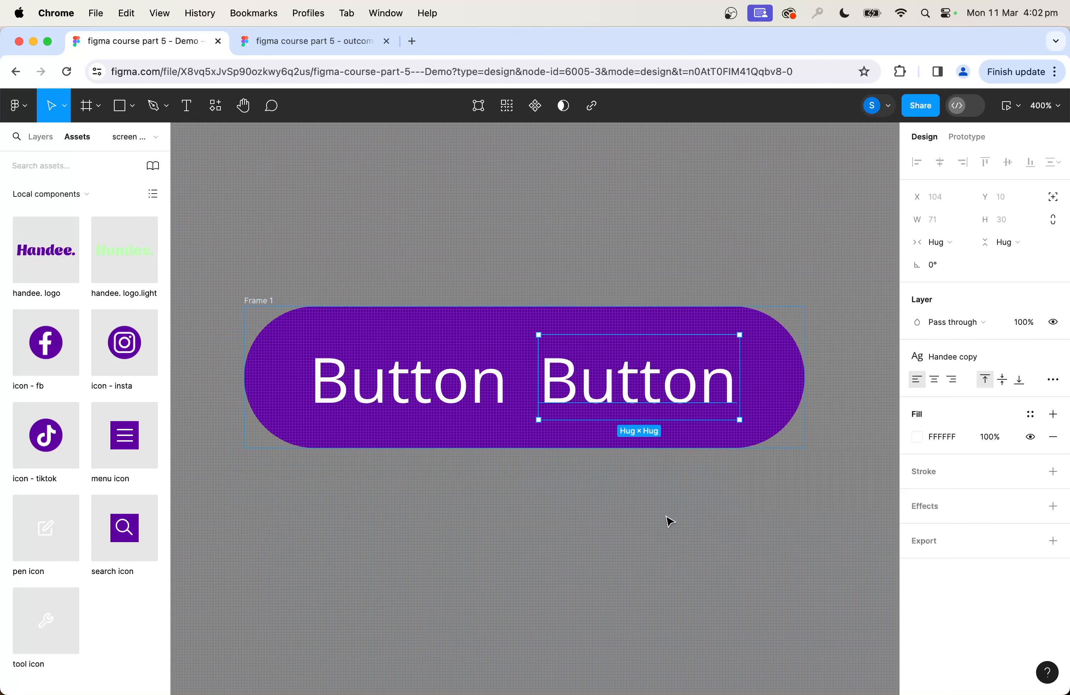
{"action": "left_click", "coordinate": [676, 519]}
{"action": "key", "text": "minus"}
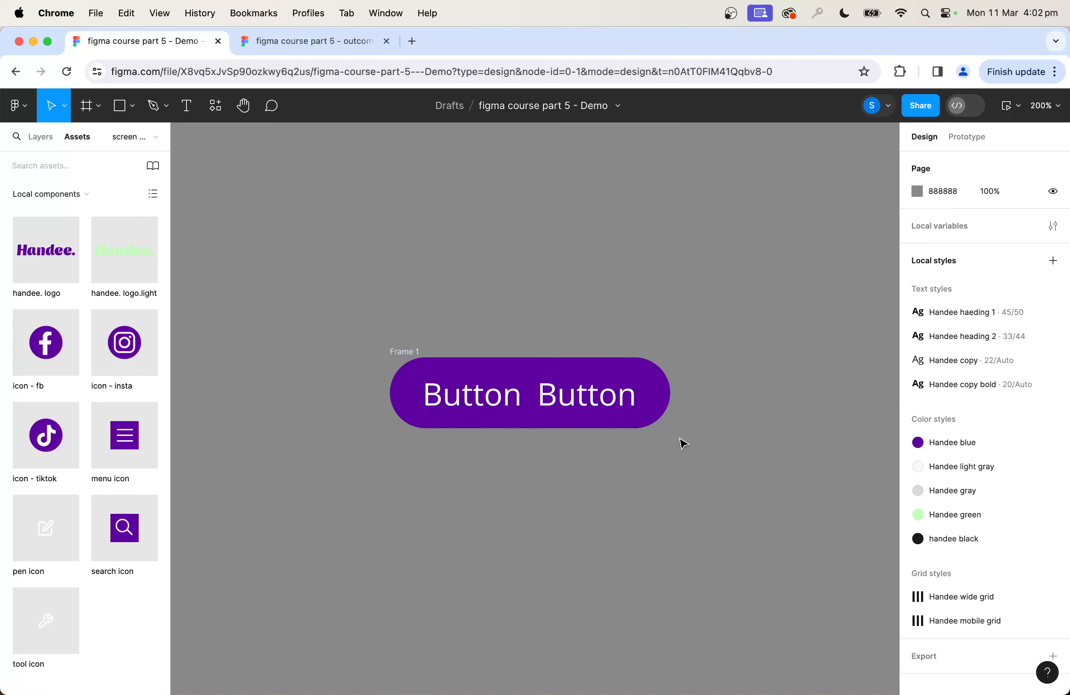
Change the first text layer in the button frame to "Contact"
{"action": "double_click", "coordinate": [505, 406]}
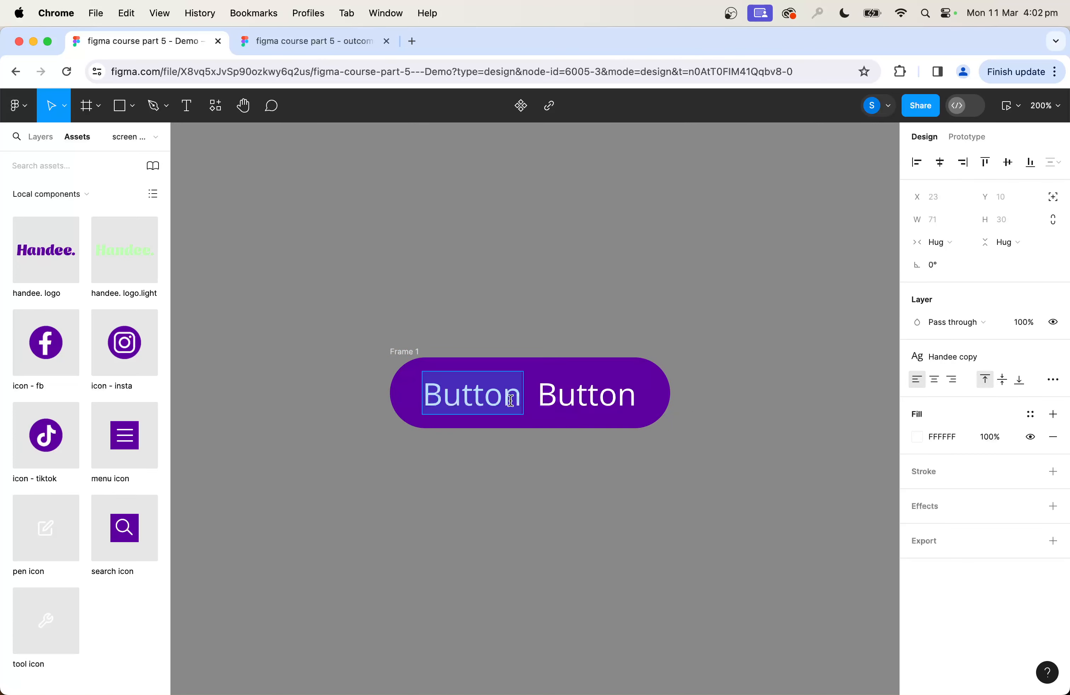
{"action": "type", "text": "Cont"}
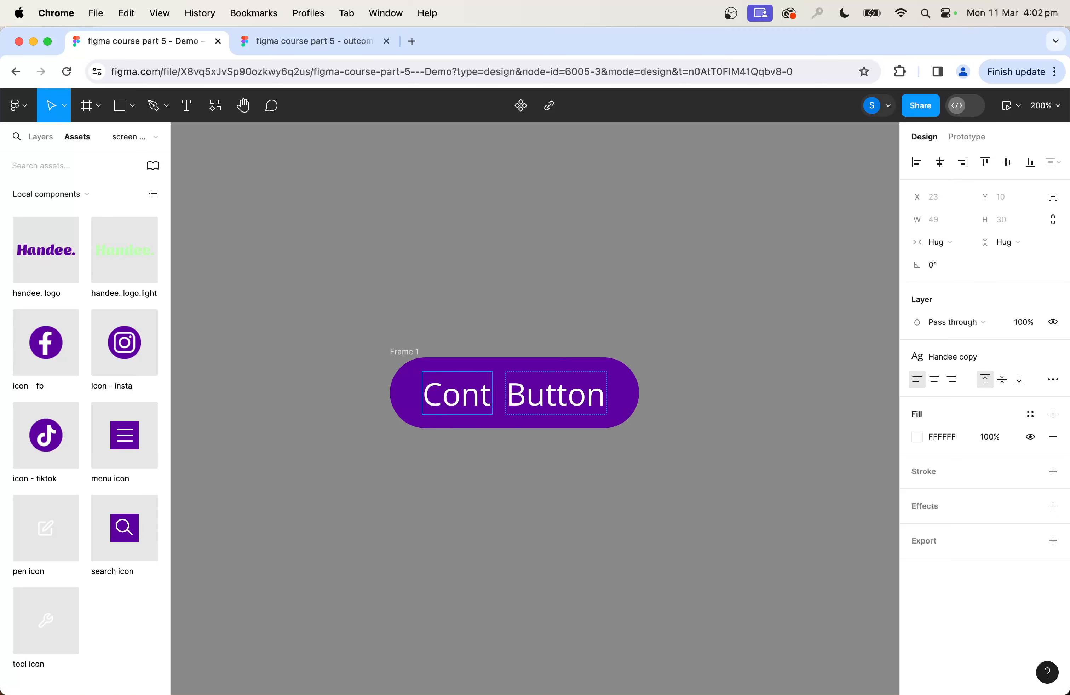
{"action": "type", "text": "act"}
{"action": "left_click", "coordinate": [570, 393]}
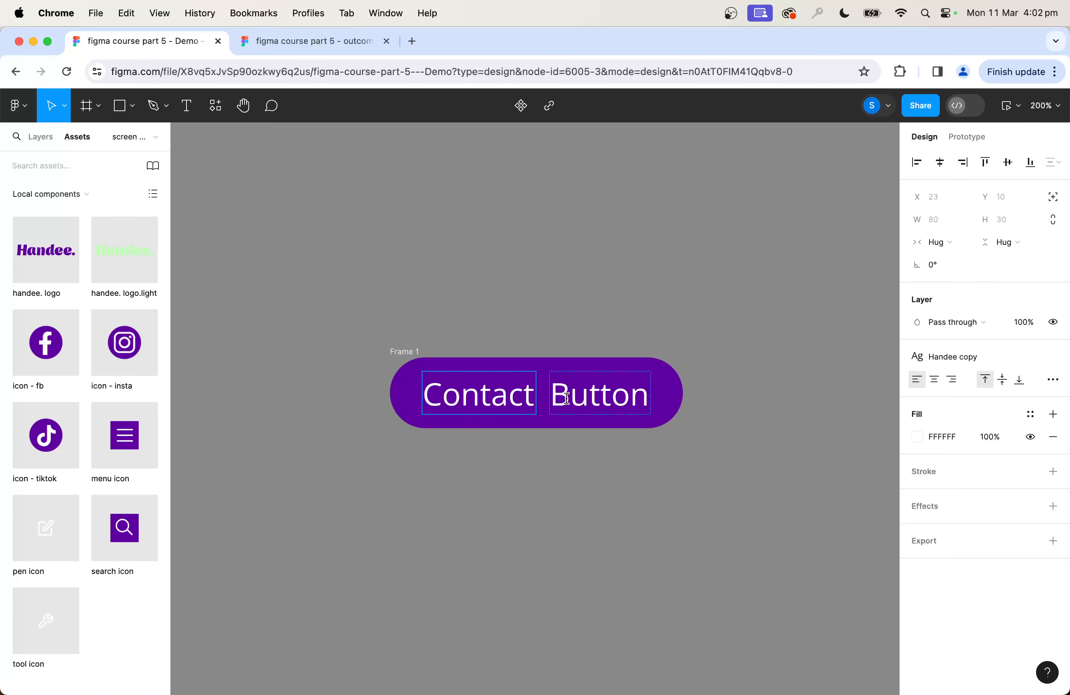
{"action": "key", "text": "Escape"}
{"action": "left_click", "coordinate": [512, 322]}
Reorder the button frame's contents so the "Contact" text comes after the "Button" text
{"action": "left_click", "coordinate": [408, 351]}
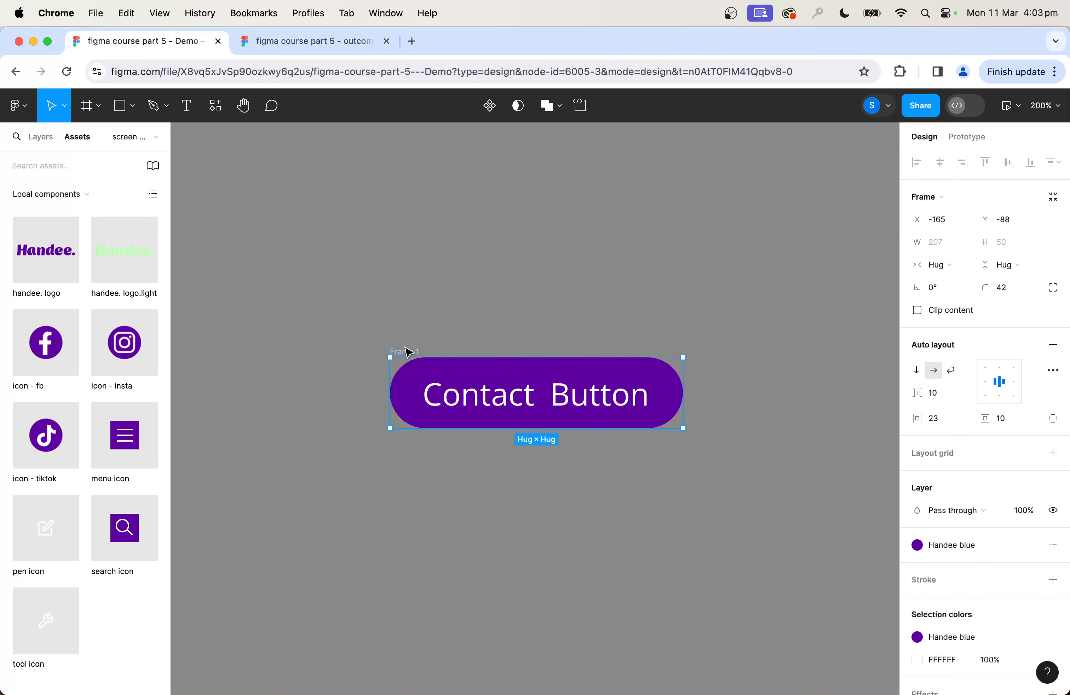
{"action": "mouse_move", "coordinate": [532, 414]}
{"action": "left_click", "coordinate": [476, 409]}
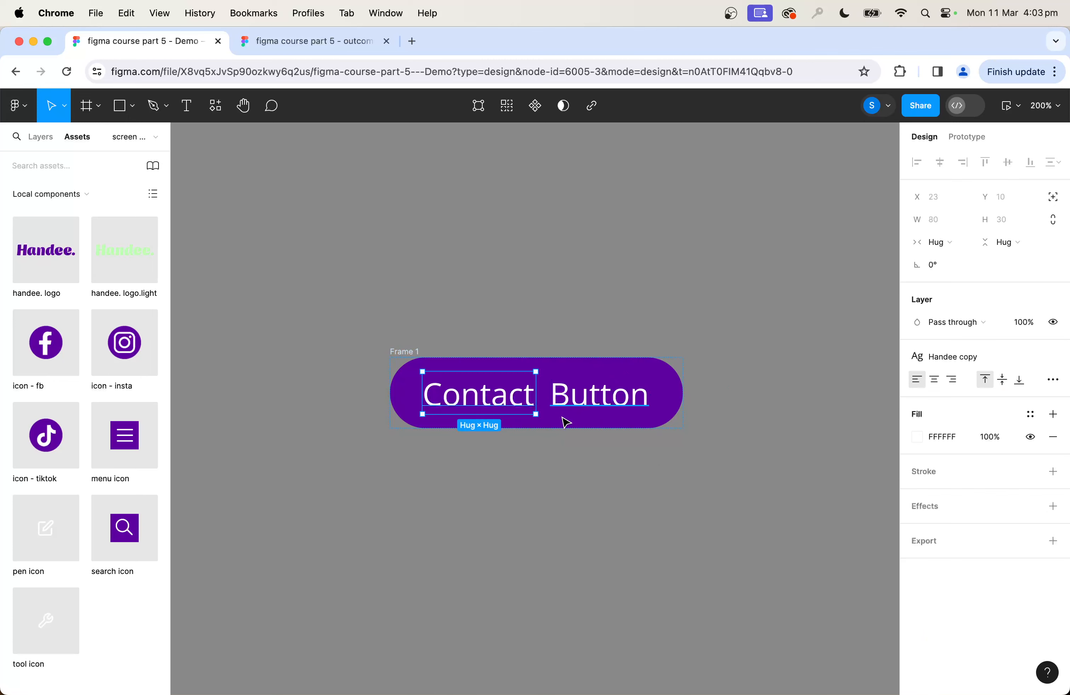
{"action": "key", "text": "Right"}
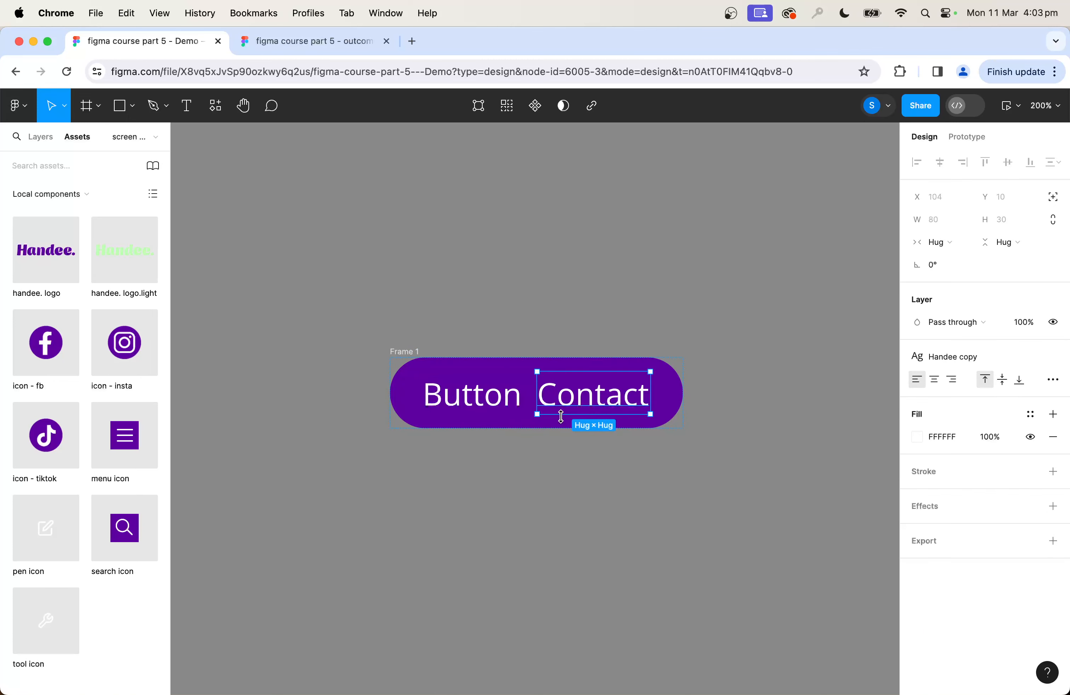
Try swapping the "Button" text with "Contact" and back, and duplicate the "Button" text before "Contact"
{"action": "left_click", "coordinate": [493, 406]}
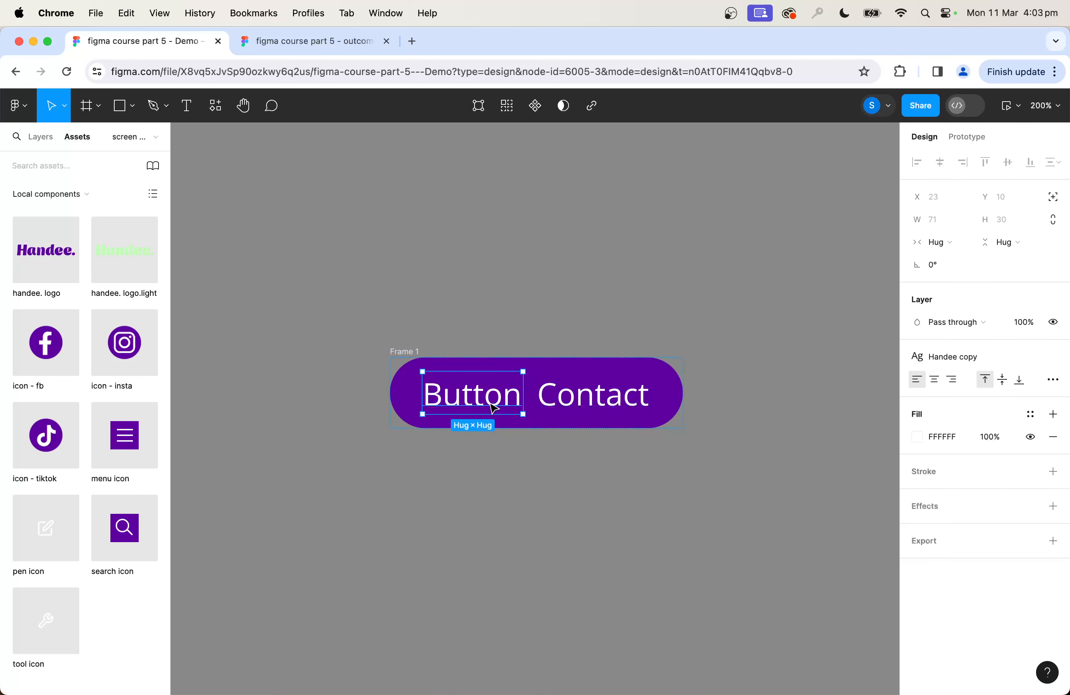
{"action": "key", "text": "Right"}
{"action": "key", "text": "Left"}
{"action": "key", "text": "super+d"}
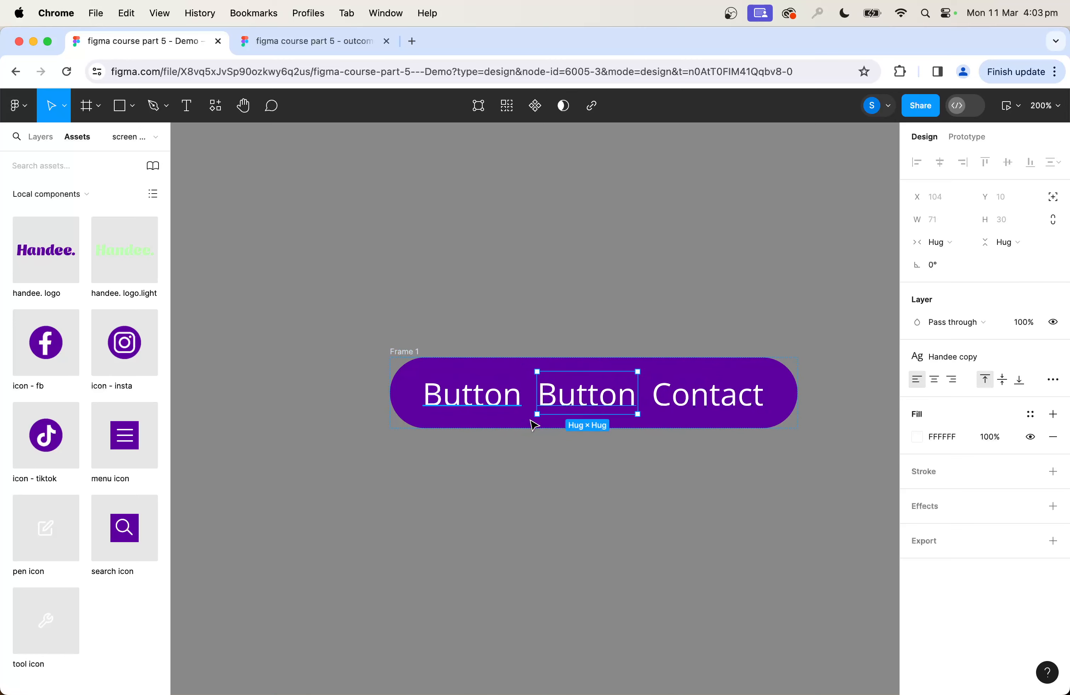
{"action": "left_click", "coordinate": [642, 514]}
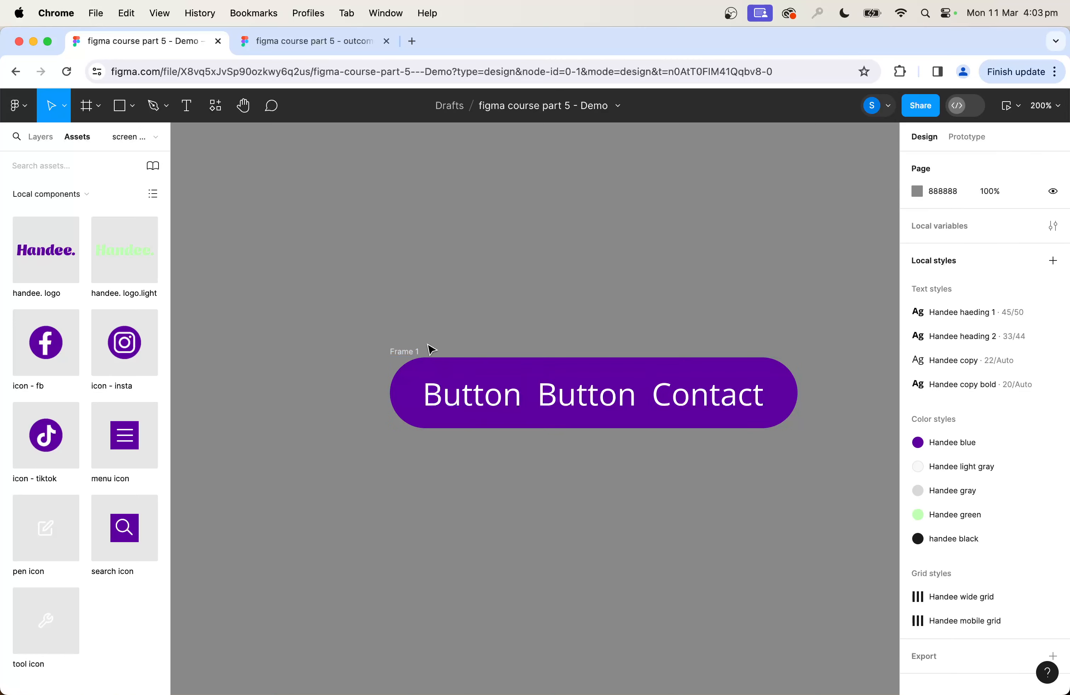
Try the button frame's auto layout in the vertical direction and return it to horizontal
{"action": "left_click", "coordinate": [408, 351]}
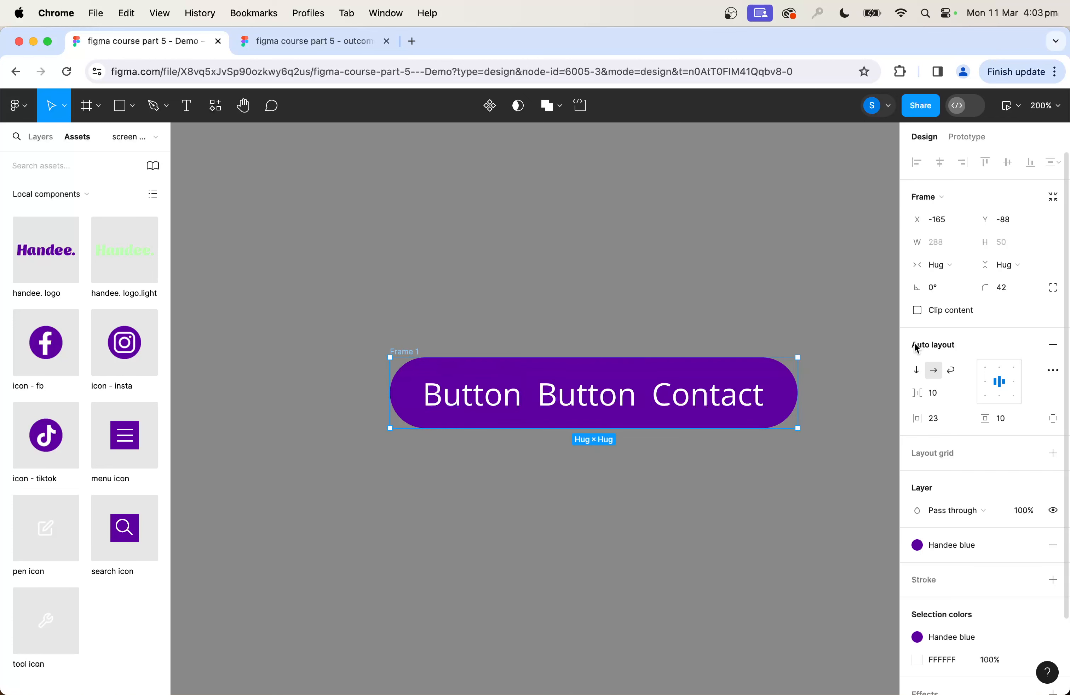
{"action": "left_click", "coordinate": [917, 372]}
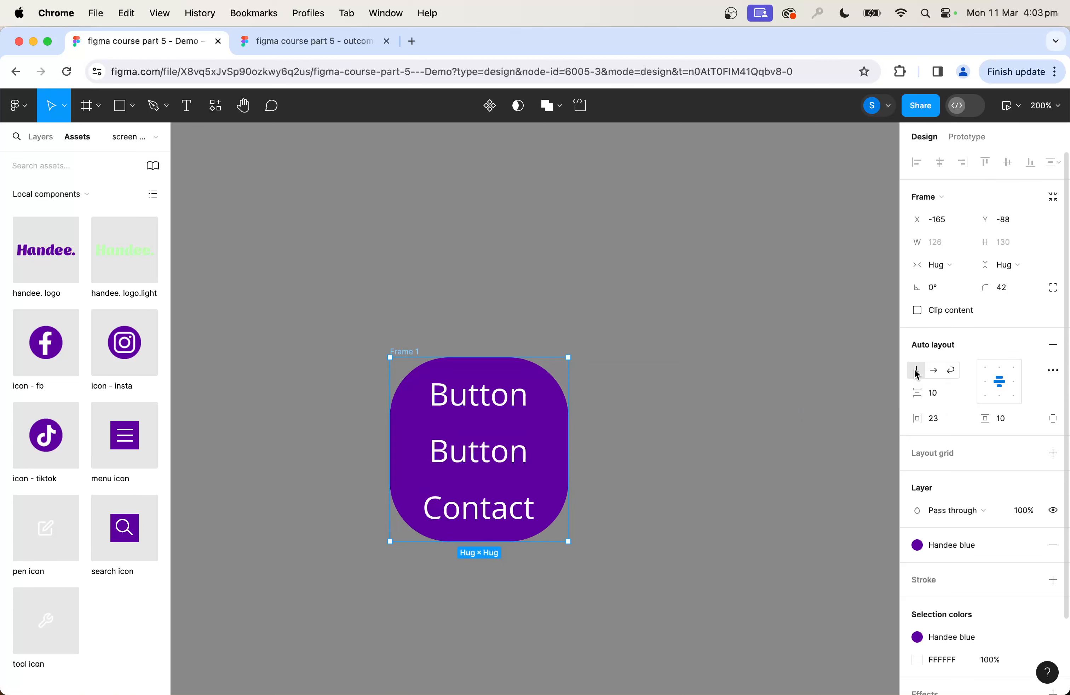
{"action": "left_click", "coordinate": [932, 370]}
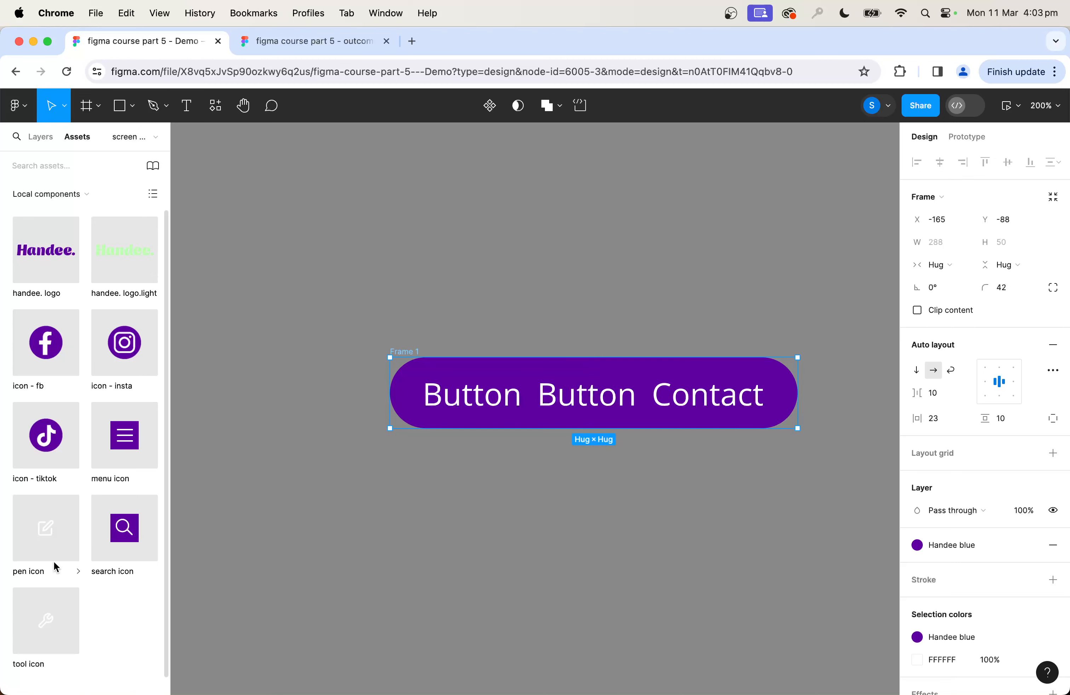
Add a tool icon instance to the button frame, try it in other positions, and leave it between the second "Button" text and "Contact"
{"action": "left_click_drag", "start_coordinate": [45, 621], "coordinate": [648, 388]}
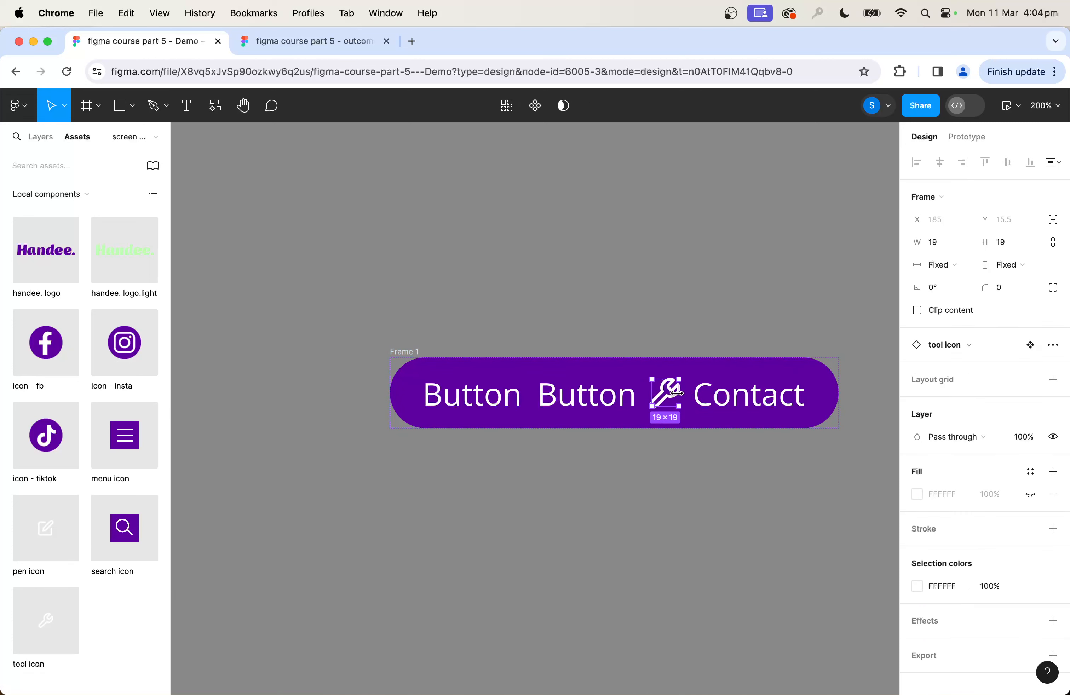
{"action": "key", "text": "Left"}
{"action": "key", "text": "Left"}
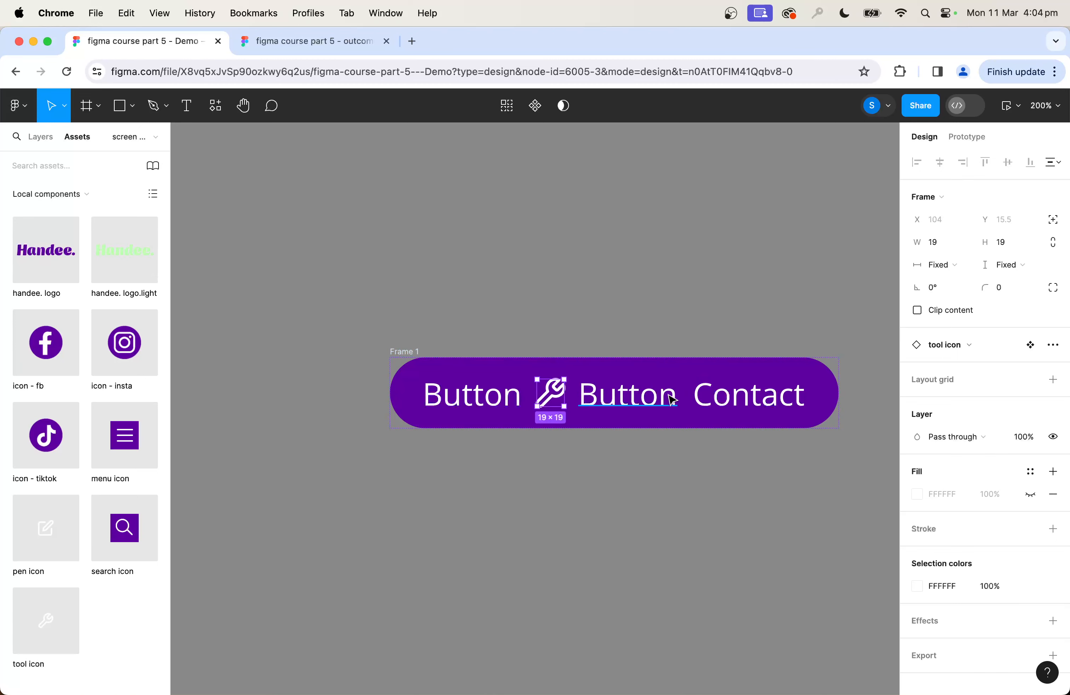
{"action": "key", "text": "Right"}
{"action": "key", "text": "Right"}
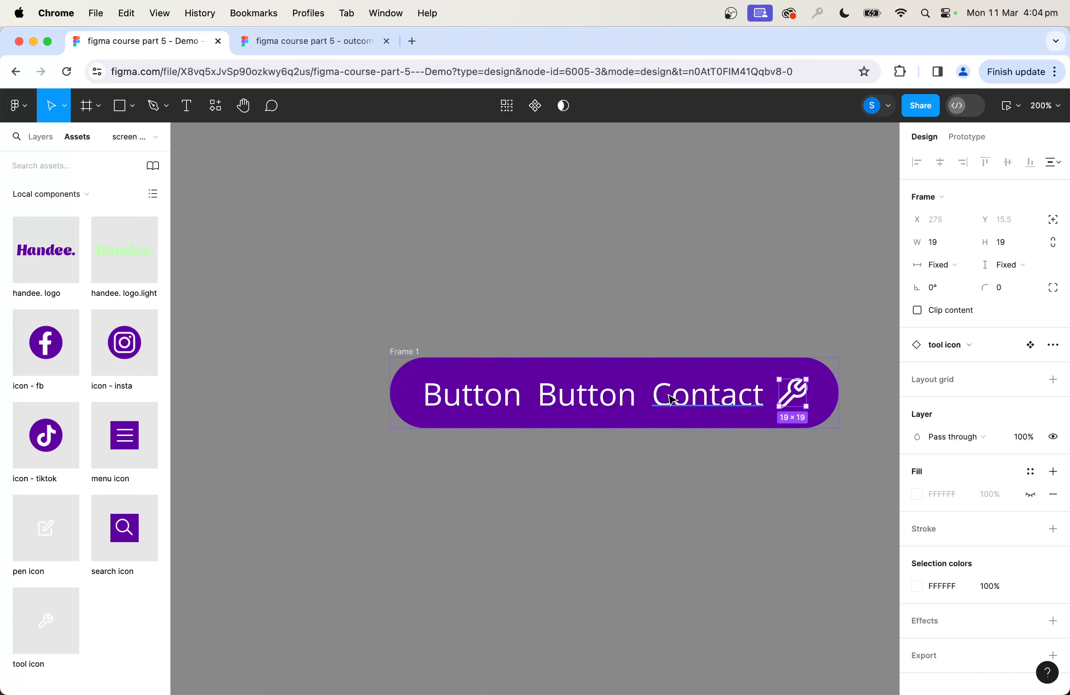
{"action": "key", "text": "Left"}
{"action": "left_click", "coordinate": [650, 509]}
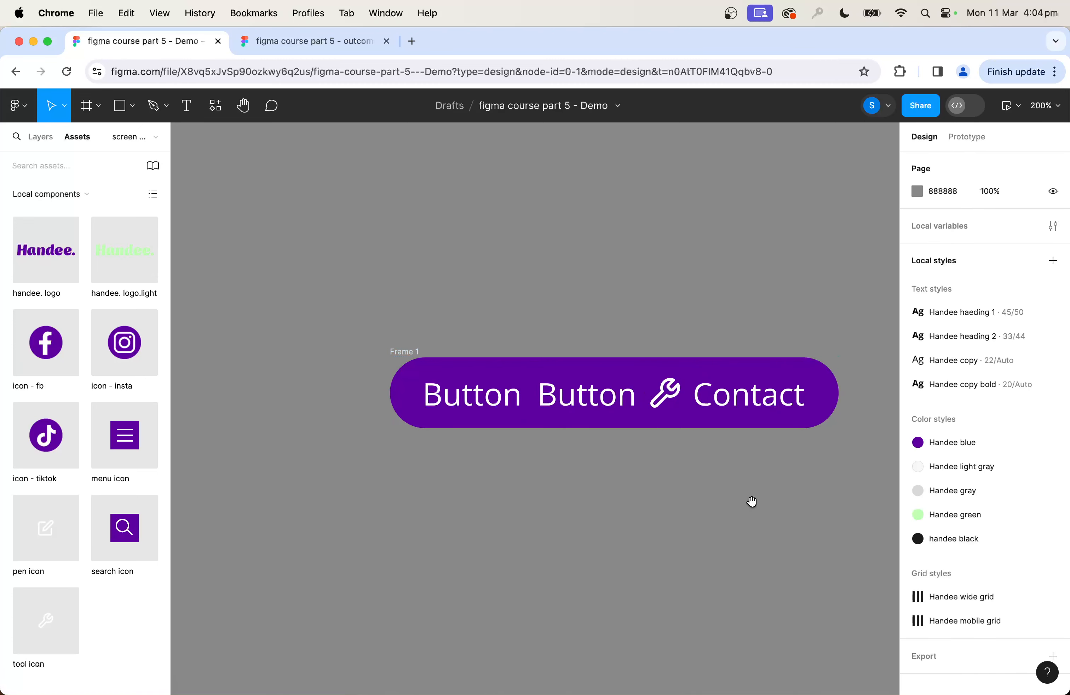
Delete the "Contact" text from the button frame
{"action": "left_click_drag", "start_coordinate": [752, 502], "coordinate": [650, 506]}
{"action": "left_click", "coordinate": [654, 418]}
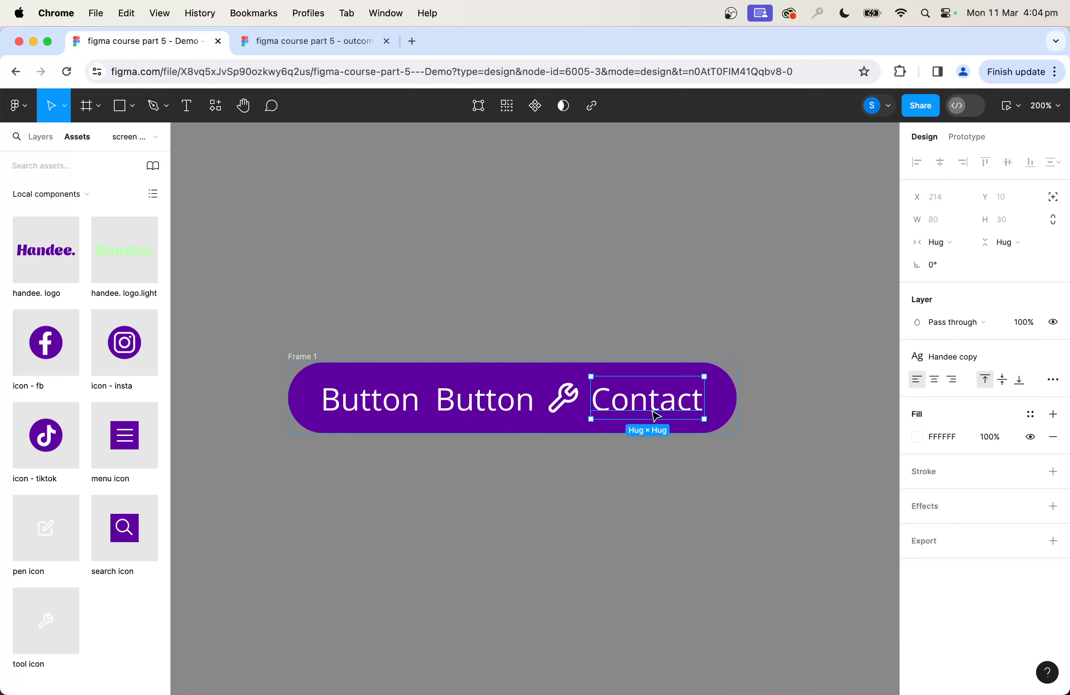
{"action": "key", "text": "Delete"}
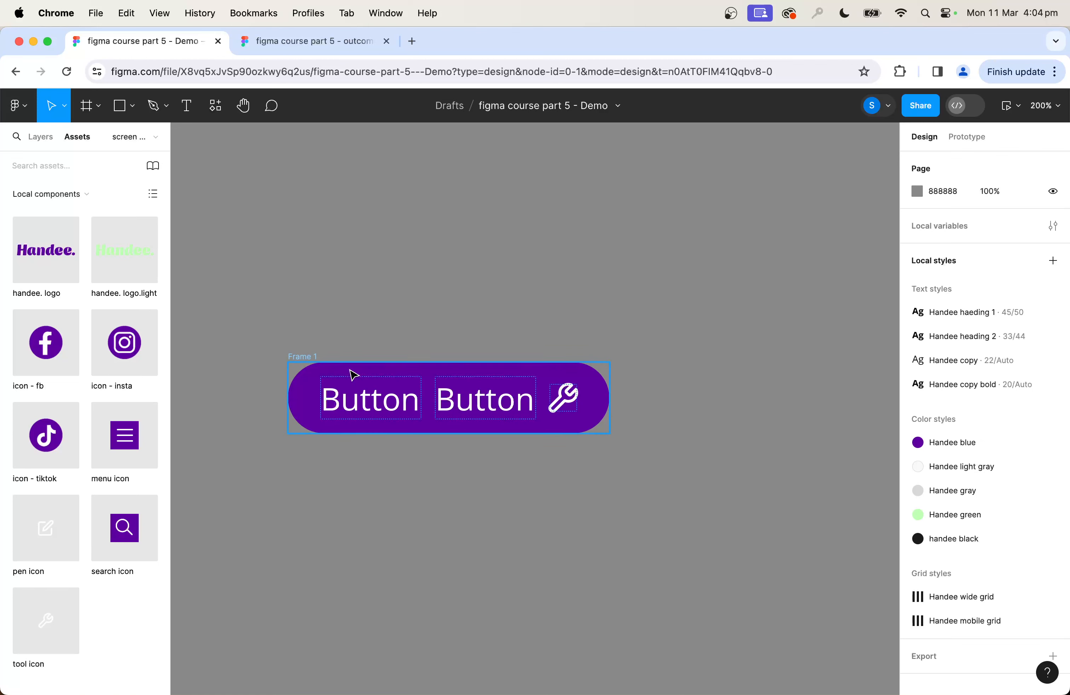
Change the first "Button" text in the frame to "This is a big button"
{"action": "left_click", "coordinate": [330, 371]}
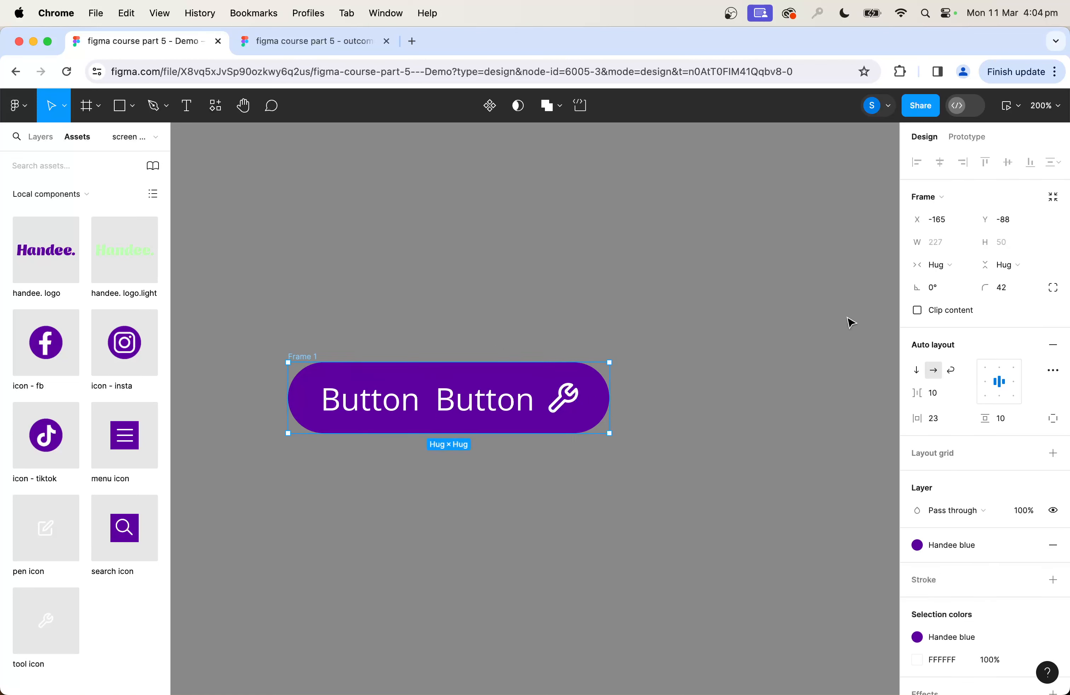
{"action": "scroll", "coordinate": [850, 320], "scroll_direction": "up", "scroll_amount": 1}
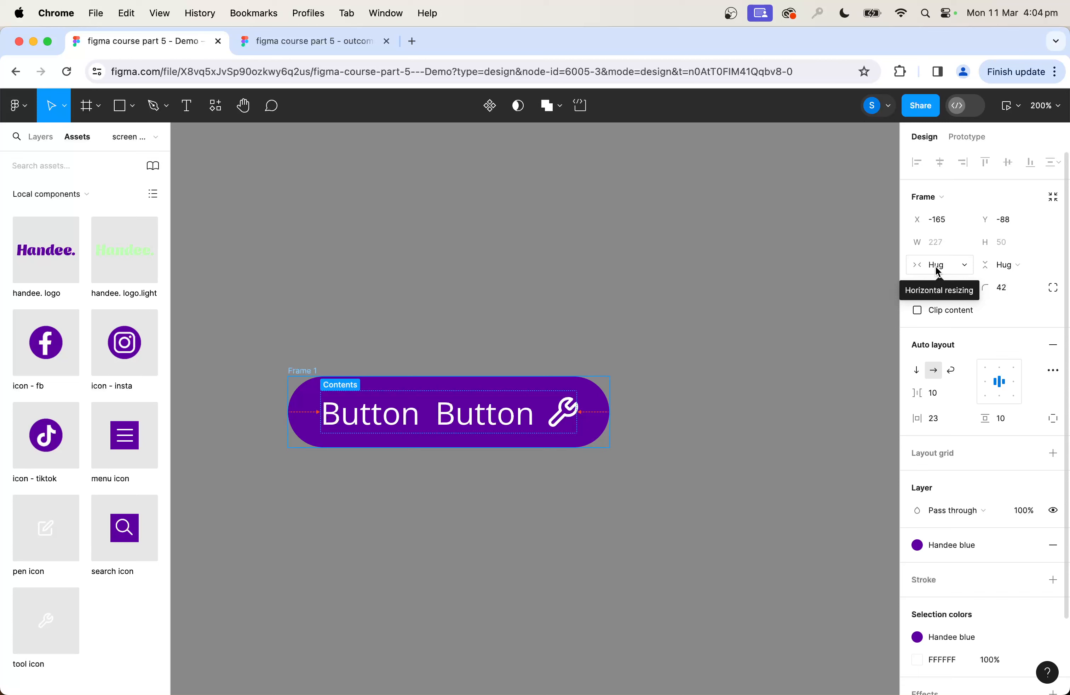
{"action": "double_click", "coordinate": [361, 421]}
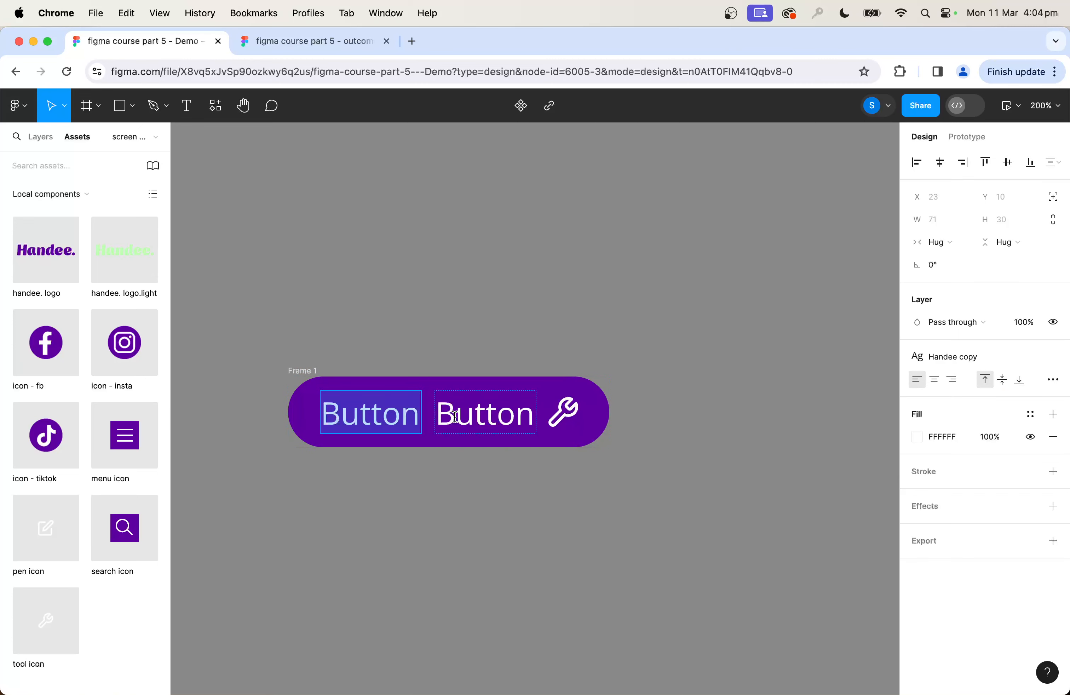
{"action": "key", "text": "Right"}
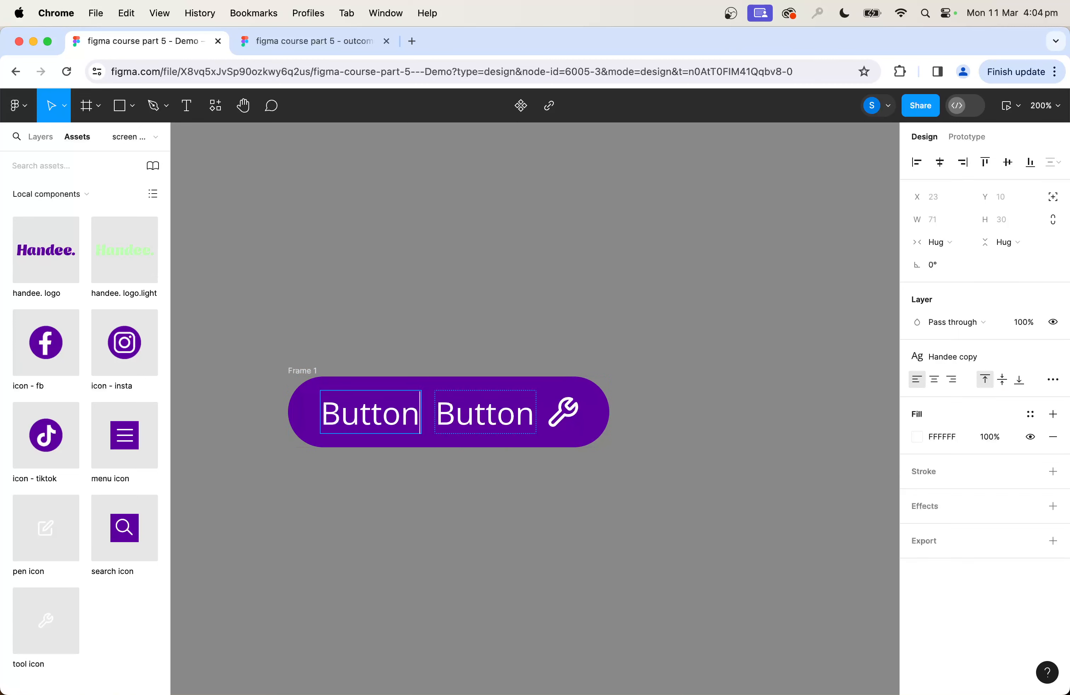
{"action": "key", "text": "BackSpace"}
{"action": "key", "text": "BackSpace"}
{"action": "key", "text": "BackSpace"}
{"action": "key", "text": "BackSpace"}
{"action": "key", "text": "BackSpace"}
{"action": "key", "text": "BackSpace"}
{"action": "type", "text": "T"}
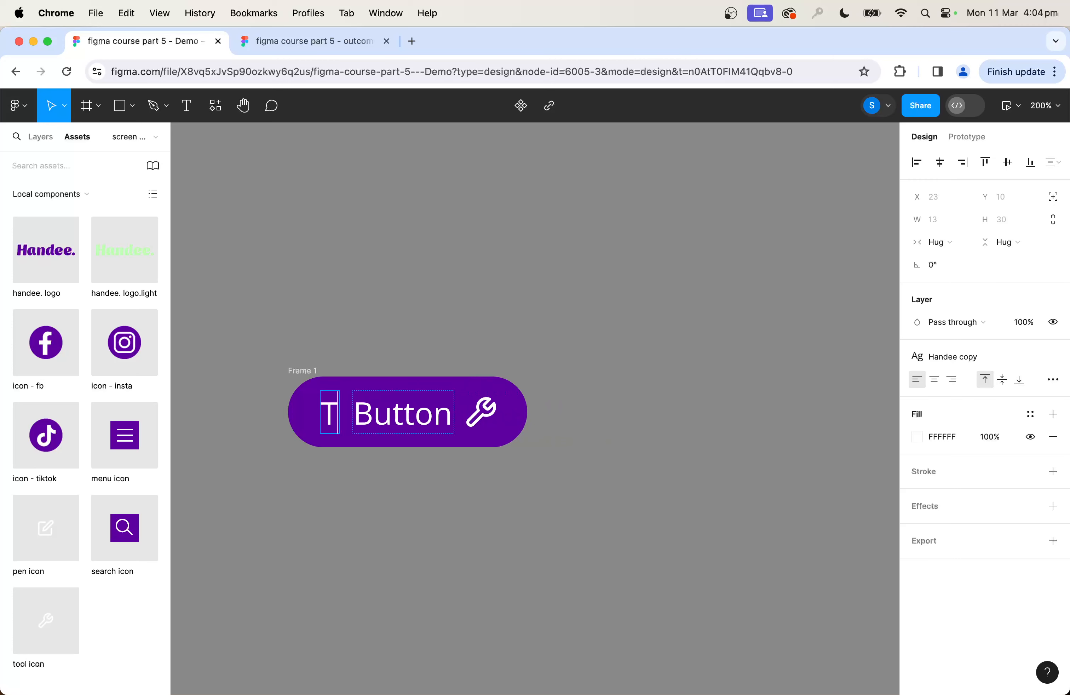
{"action": "type", "text": "his is a bi"}
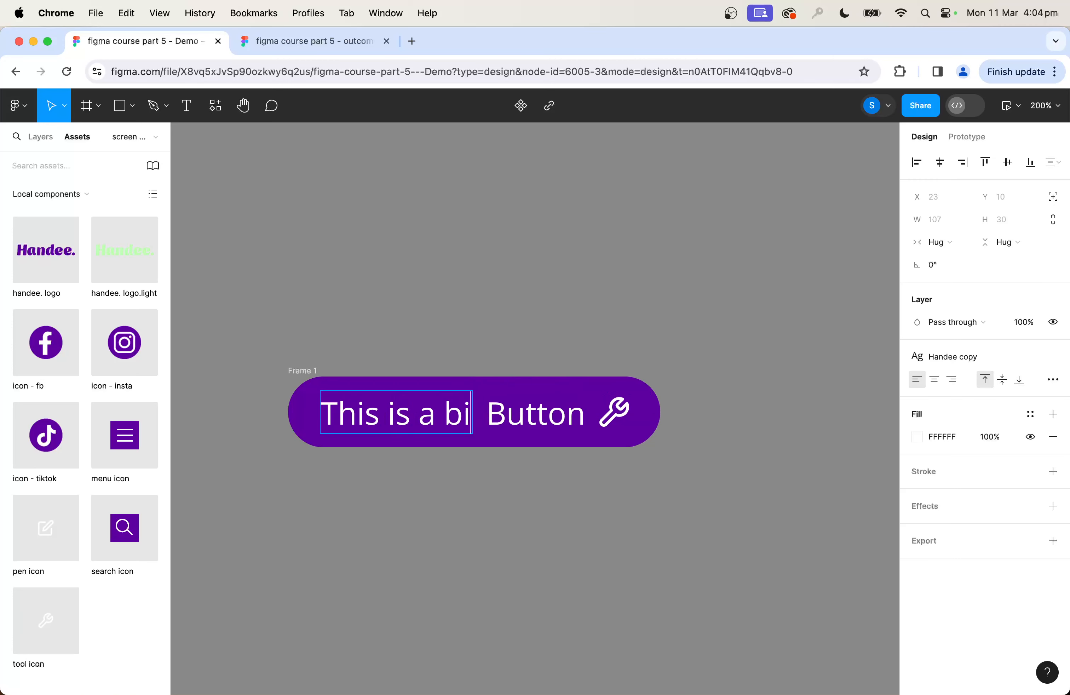
{"action": "type", "text": "g button"}
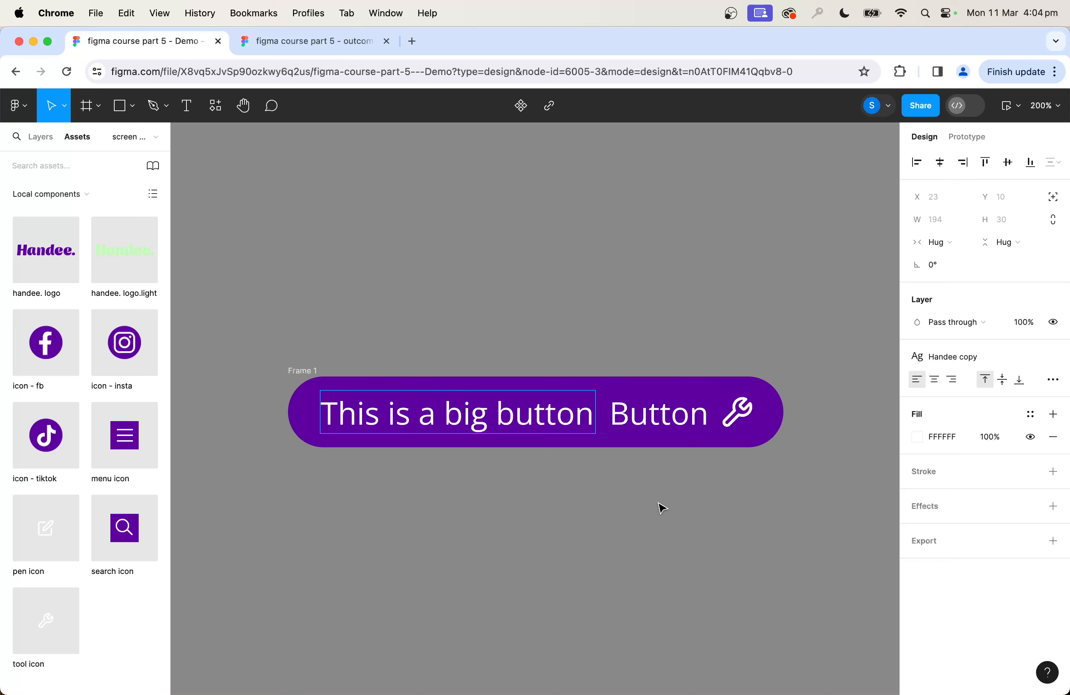
{"action": "key", "text": "Escape"}
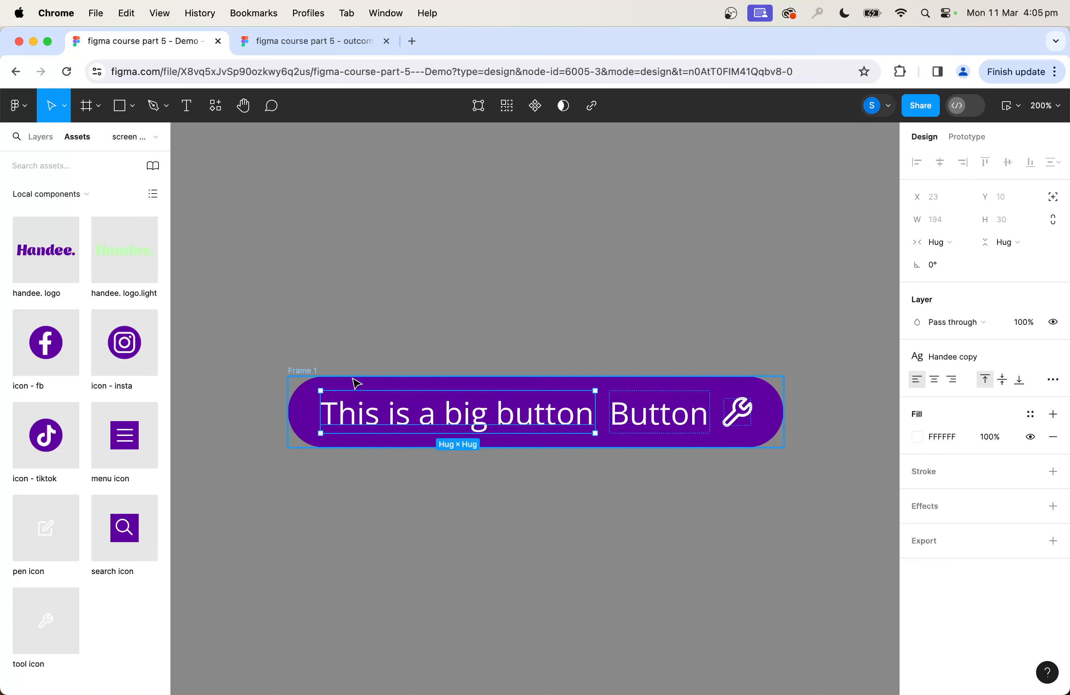
Try top-left and bottom-left alignment for the button frame's contents, and return them to centre alignment
{"action": "left_click", "coordinate": [305, 371]}
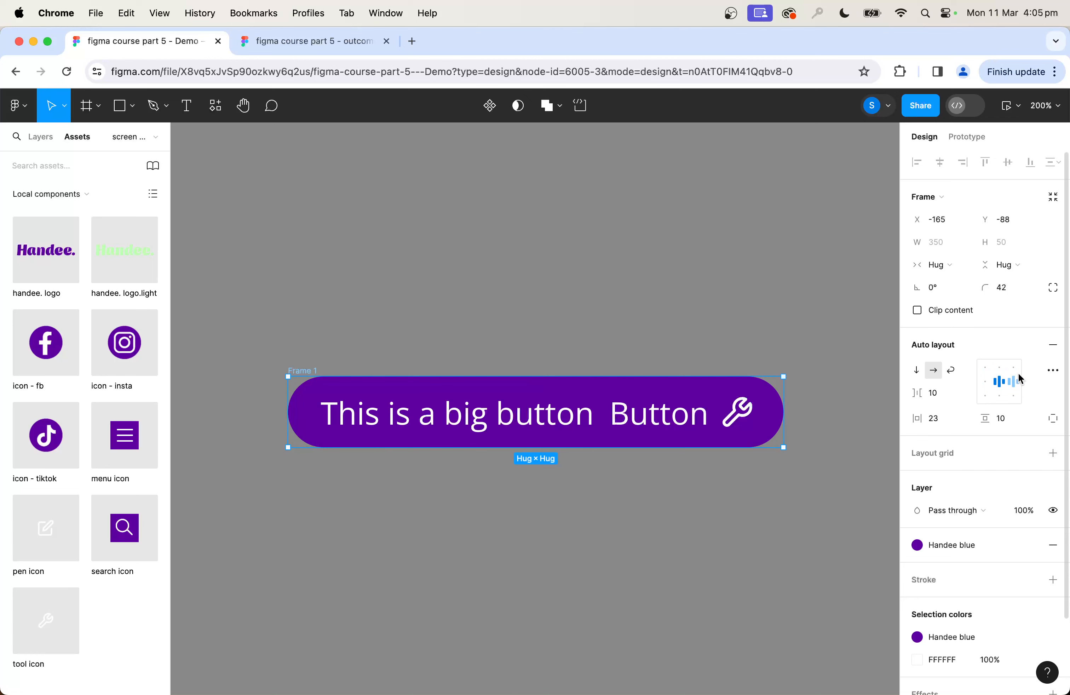
{"action": "left_click", "coordinate": [987, 371]}
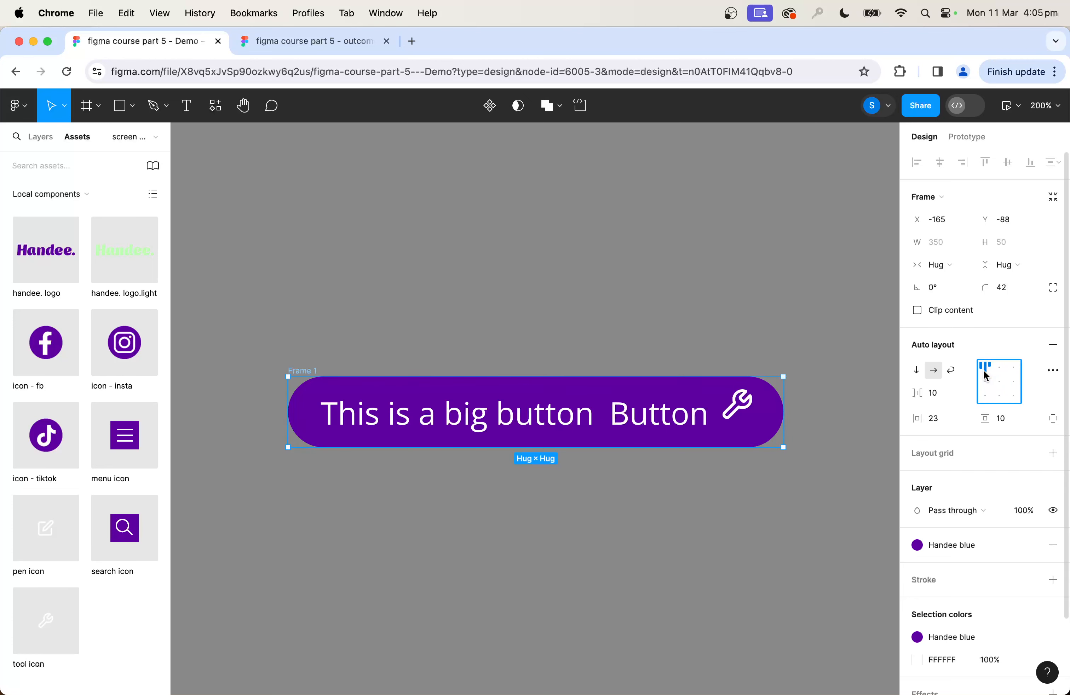
{"action": "left_click", "coordinate": [986, 398]}
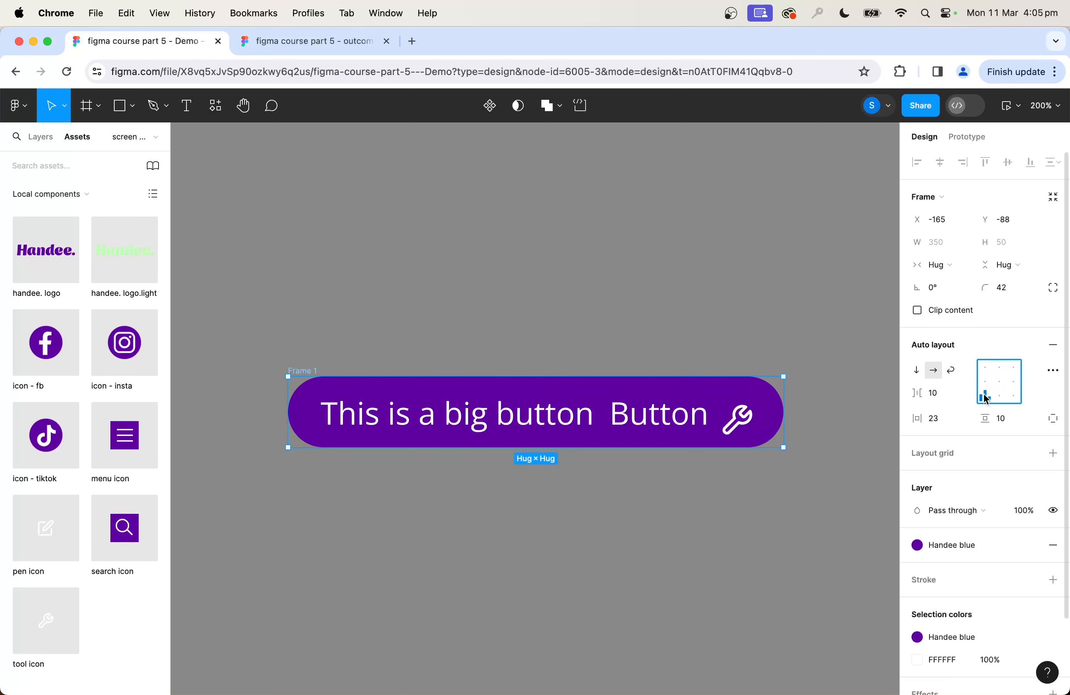
{"action": "left_click", "coordinate": [999, 384]}
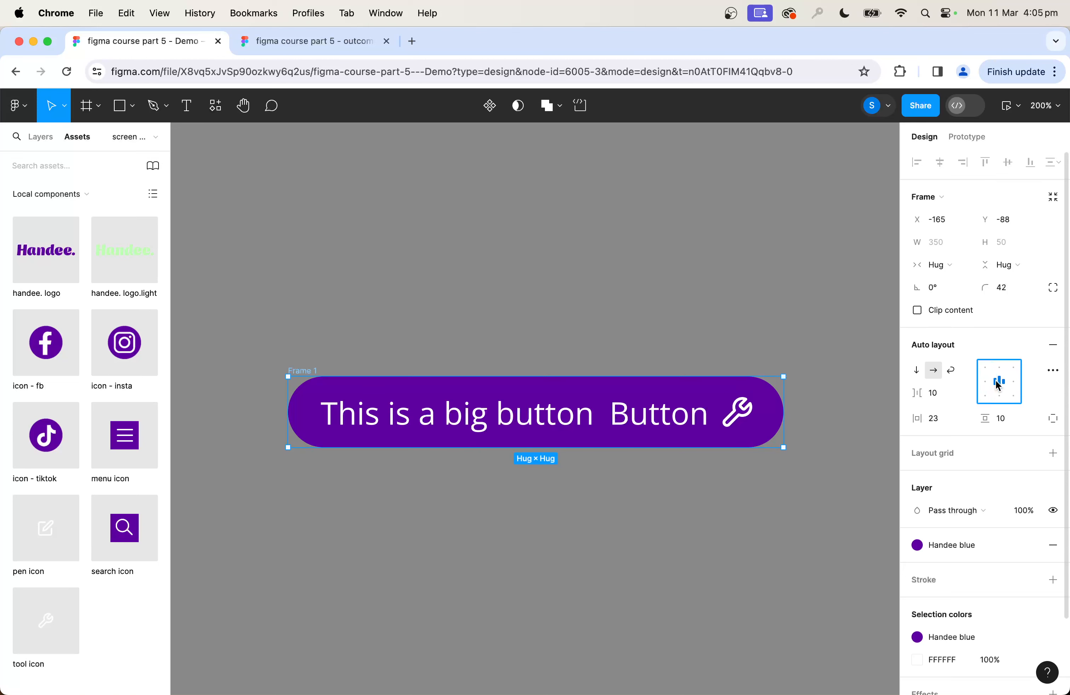
Try enlarging the button frame to about 353 × 113 with top, bottom and centre alignment, and undo these changes
{"action": "left_click_drag", "start_coordinate": [784, 447], "coordinate": [788, 536]}
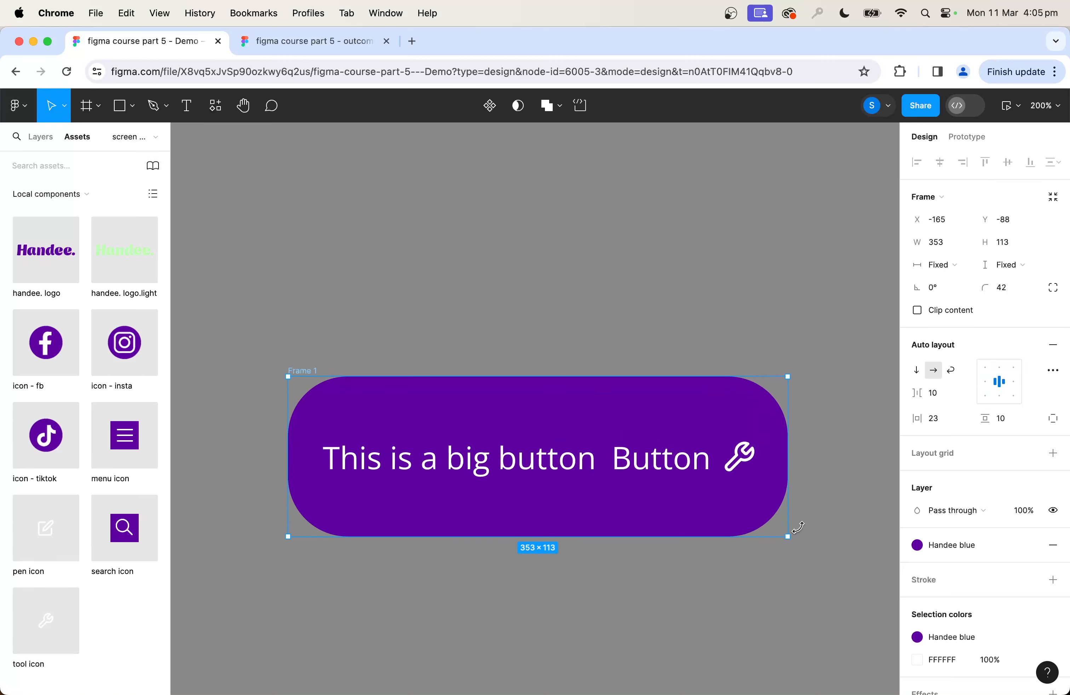
{"action": "left_click", "coordinate": [999, 368]}
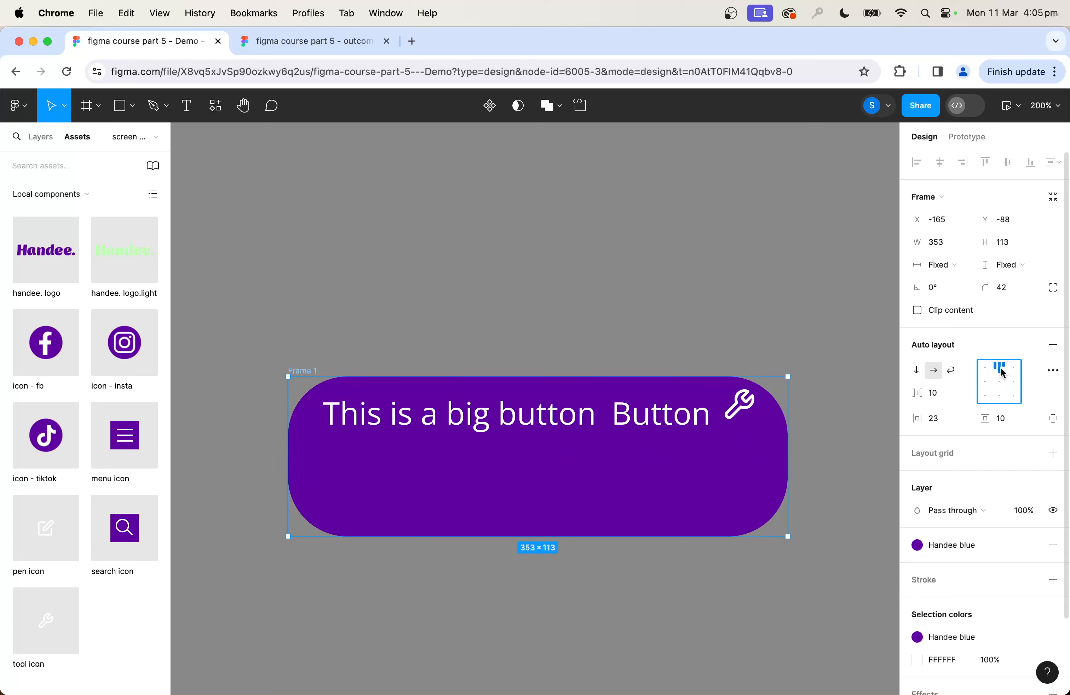
{"action": "left_click", "coordinate": [1000, 396]}
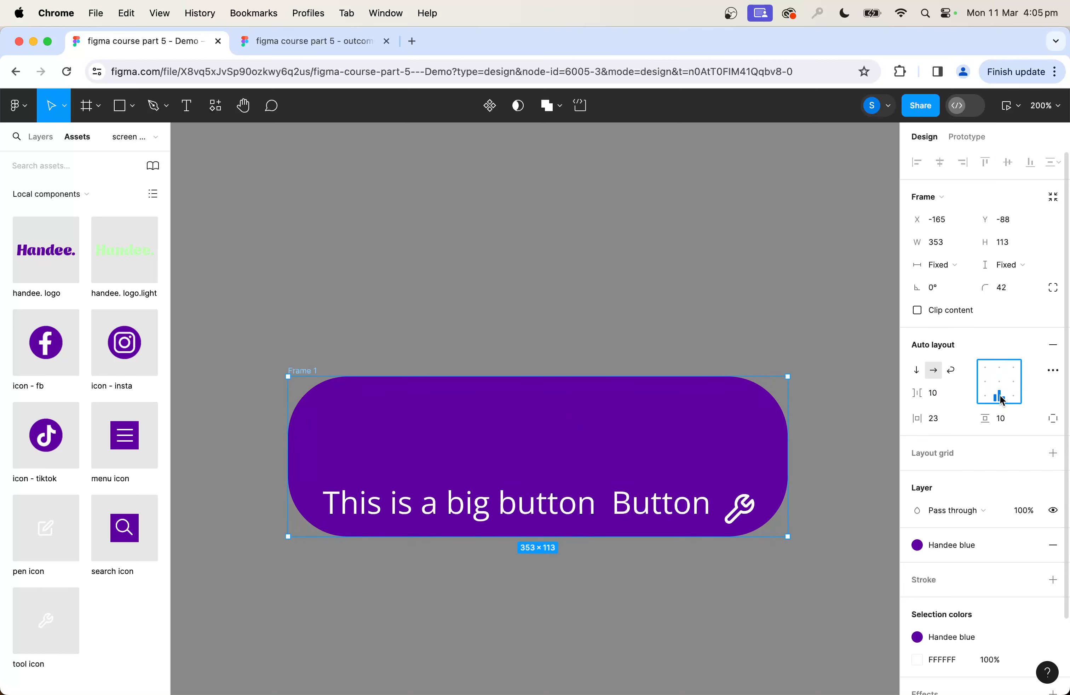
{"action": "left_click", "coordinate": [1000, 382]}
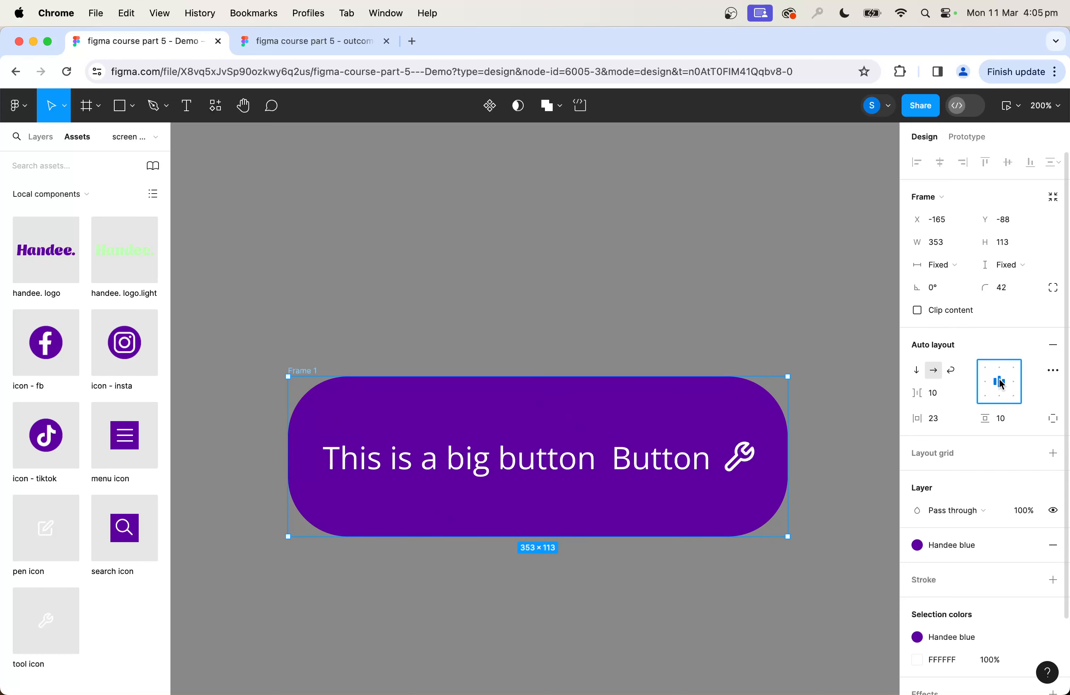
{"action": "key", "text": "super+z"}
{"action": "key", "text": "super+z"}
{"action": "key", "text": "super+z"}
{"action": "key", "text": "super+z"}
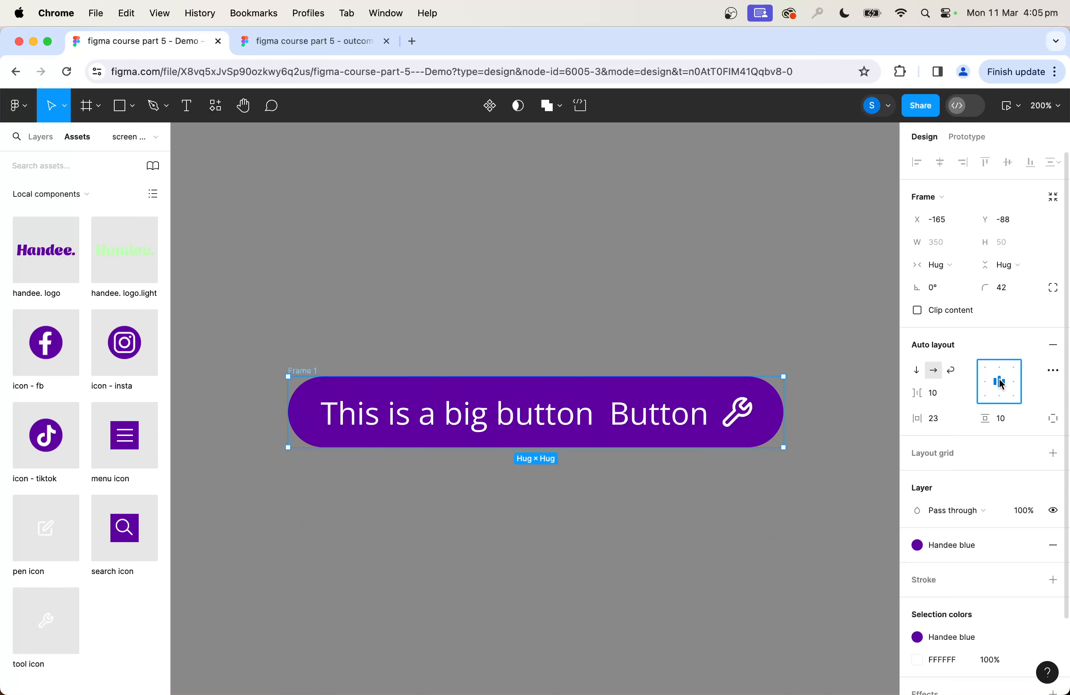
Delete the remaining "Button" text between "This is a big button" and the tool icon
{"action": "left_click", "coordinate": [716, 334]}
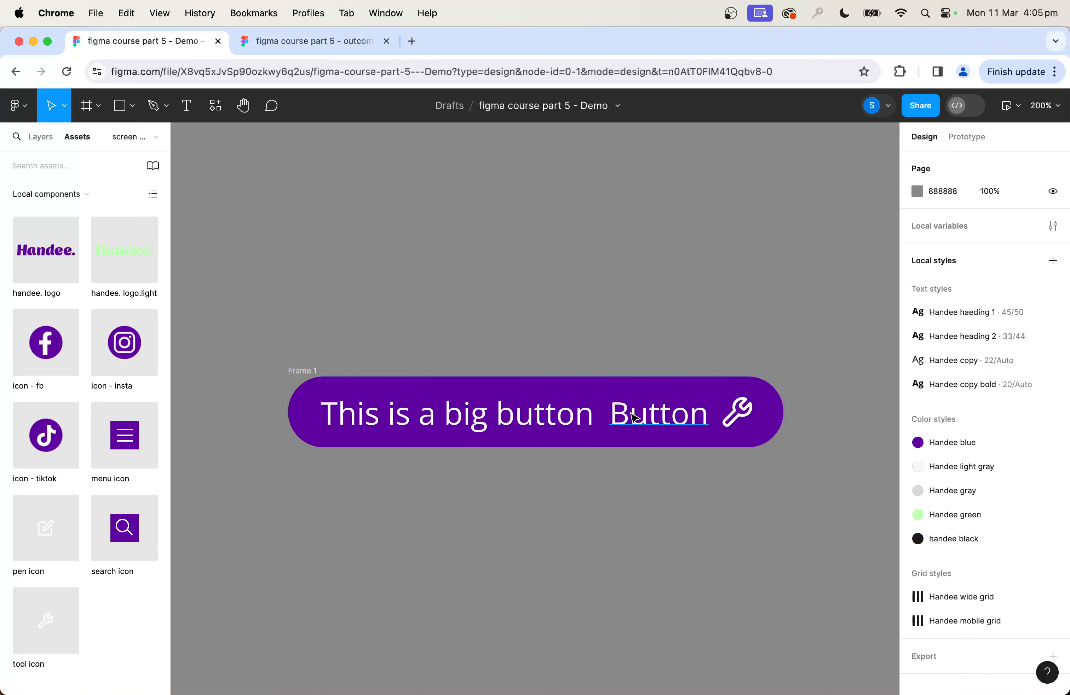
{"action": "left_click", "coordinate": [651, 425]}
{"action": "key", "text": "Delete"}
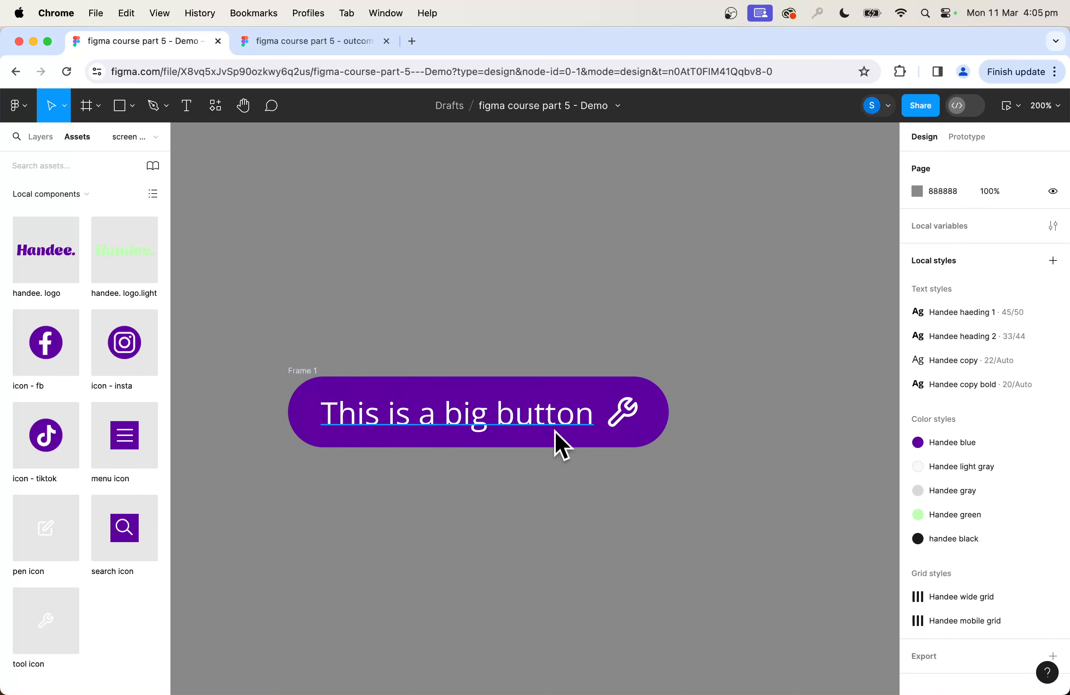
Change the "This is a big button" text to "Settings"
{"action": "left_click", "coordinate": [536, 424]}
{"action": "double_click", "coordinate": [533, 419]}
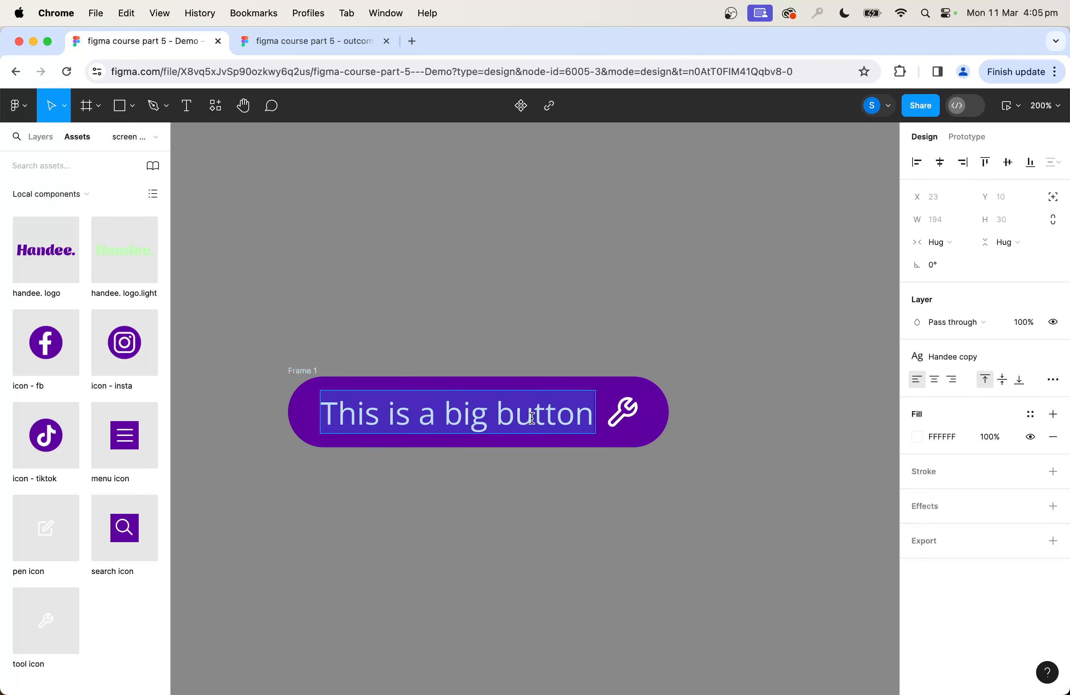
{"action": "type", "text": "Sett"}
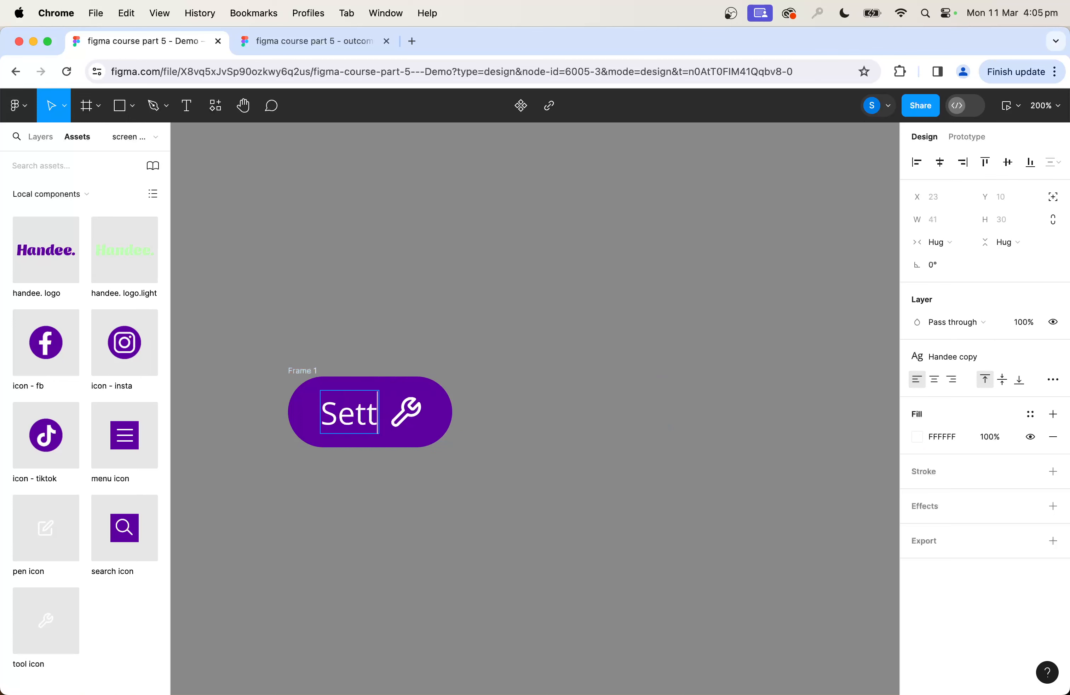
{"action": "type", "text": "ings"}
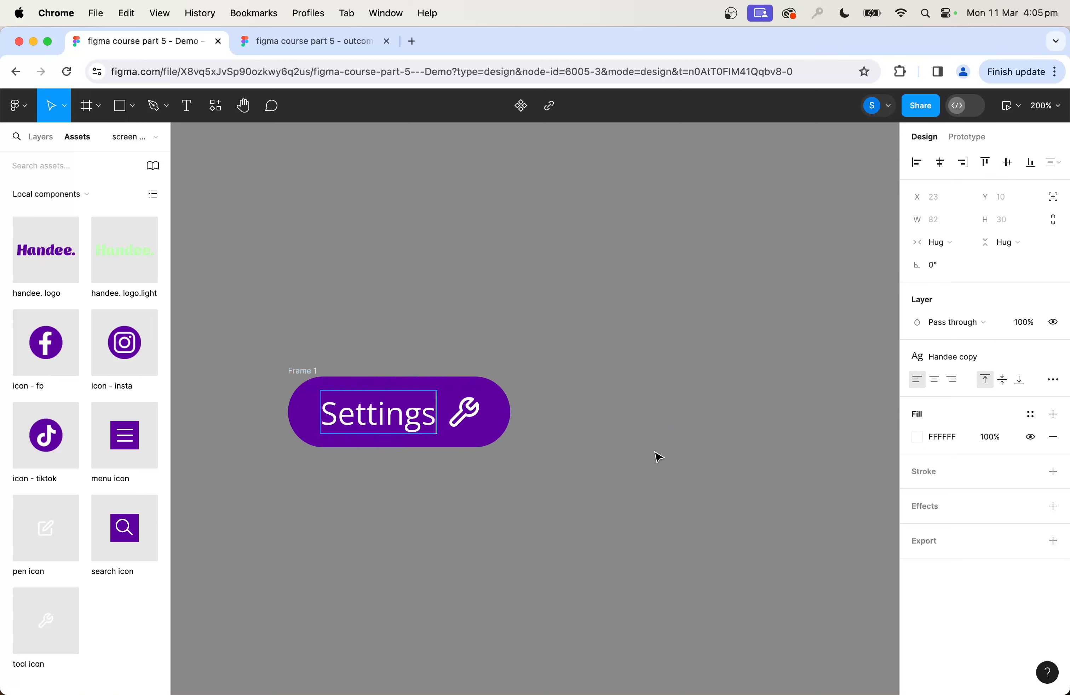
{"action": "key", "text": "Escape"}
{"action": "left_click", "coordinate": [588, 496]}
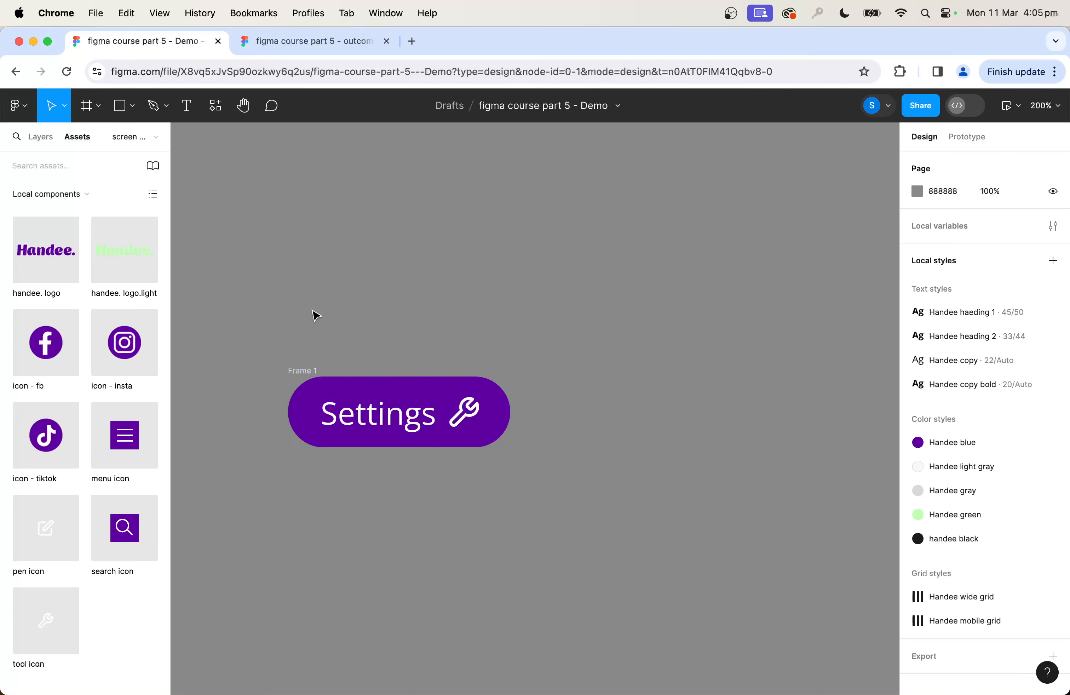
Rename the button frame as "button base"
{"action": "left_click_drag", "start_coordinate": [363, 348], "coordinate": [498, 310]}
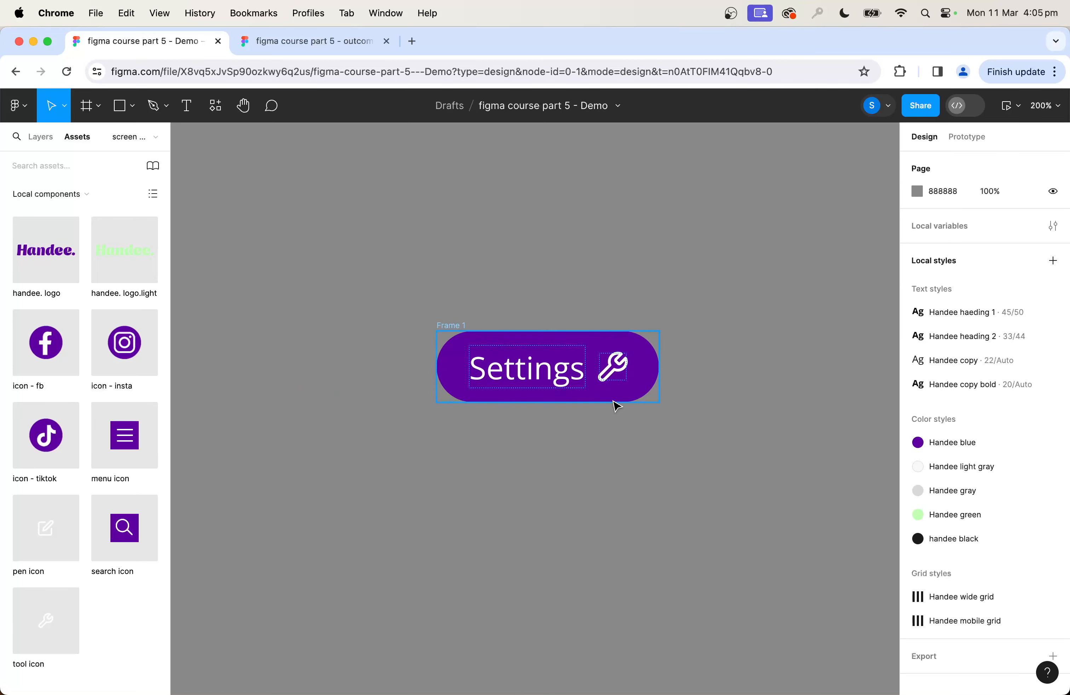
{"action": "double_click", "coordinate": [448, 326]}
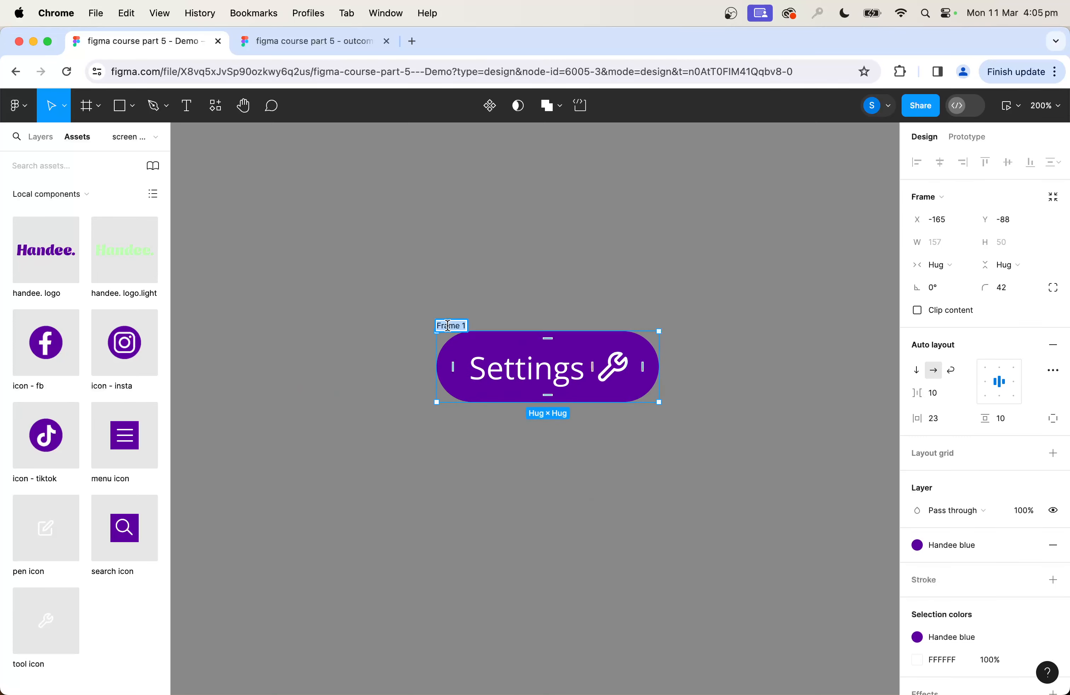
{"action": "type", "text": "button base"}
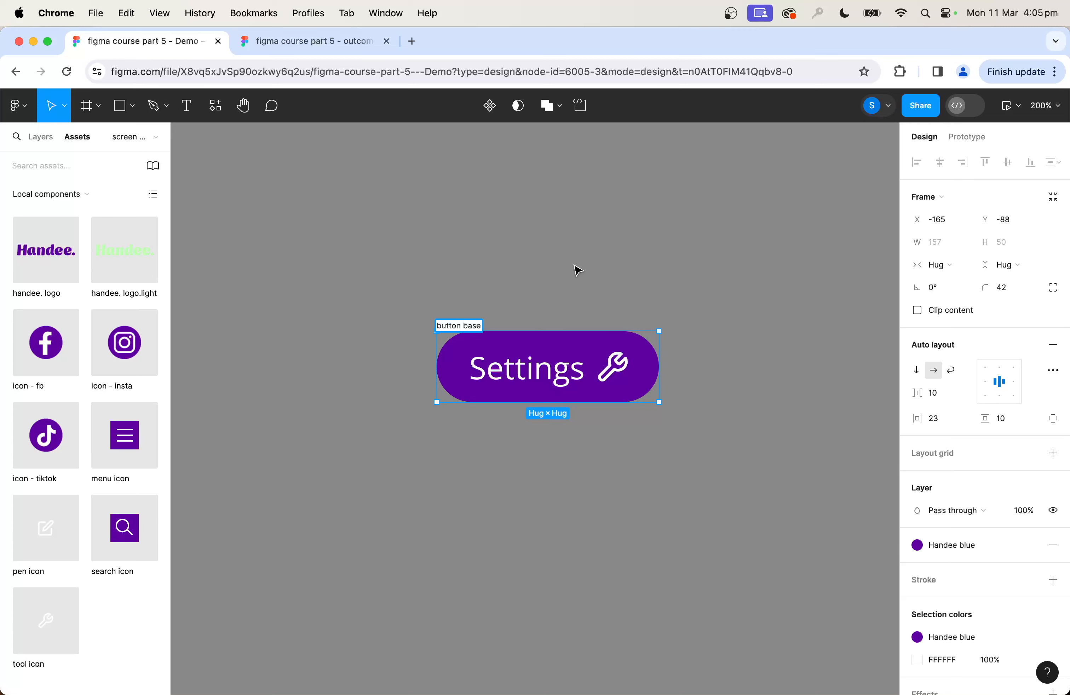
Turn the "button base" frame into a component
{"action": "left_click", "coordinate": [575, 270]}
{"action": "left_click", "coordinate": [475, 326]}
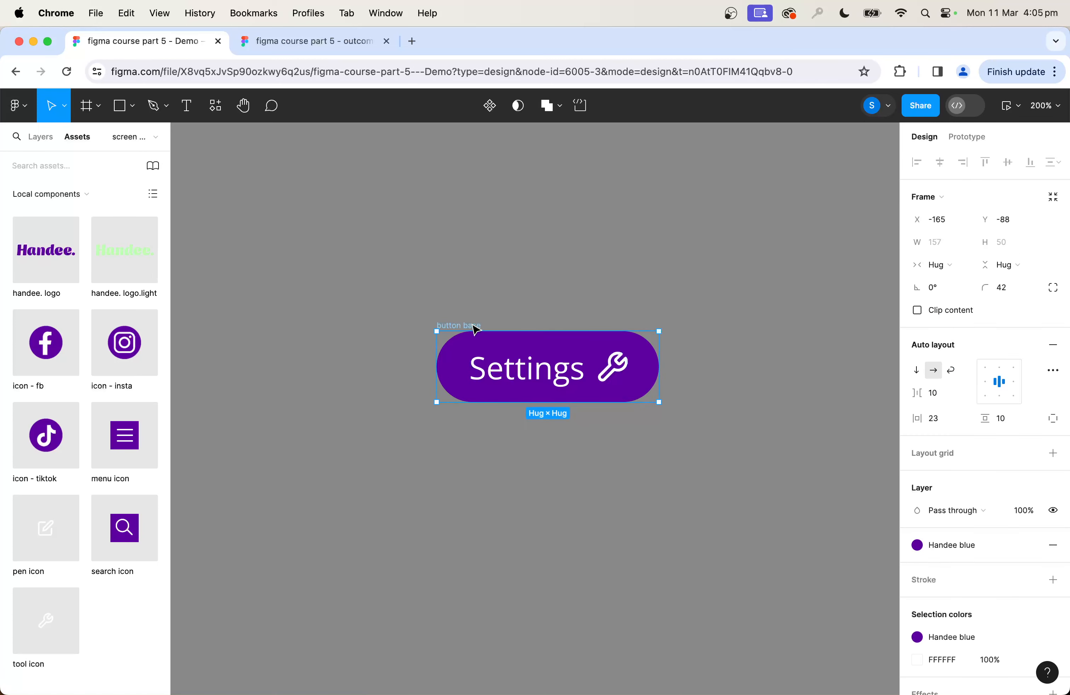
{"action": "left_click", "coordinate": [491, 107]}
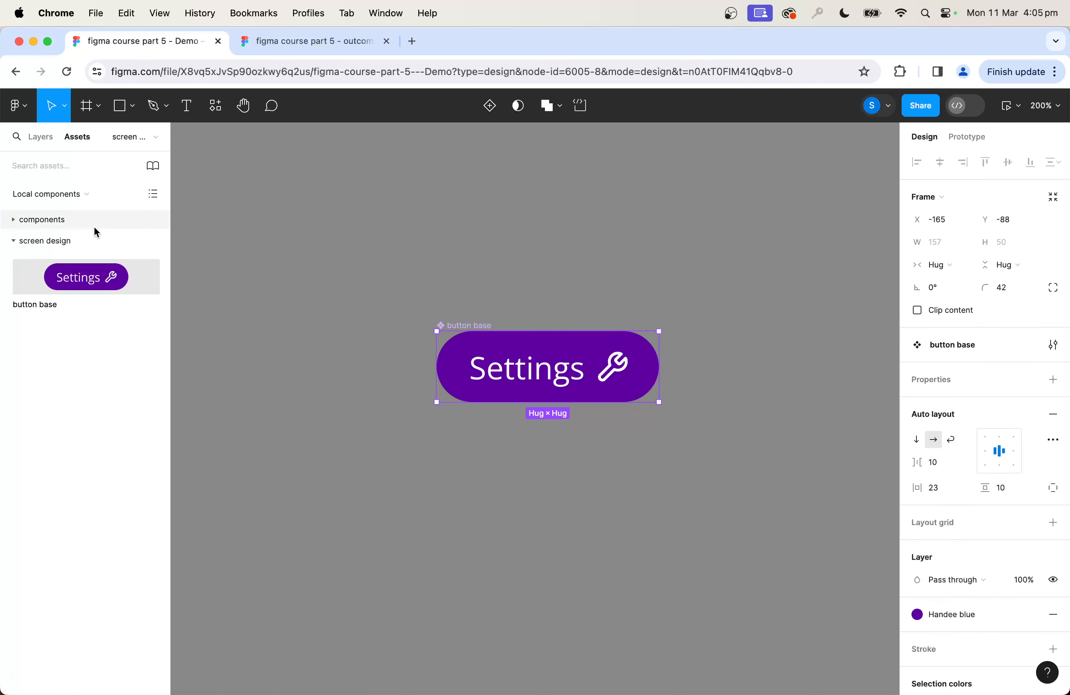
Move the "button base" component to the "components" page
{"action": "right_click", "coordinate": [467, 326]}
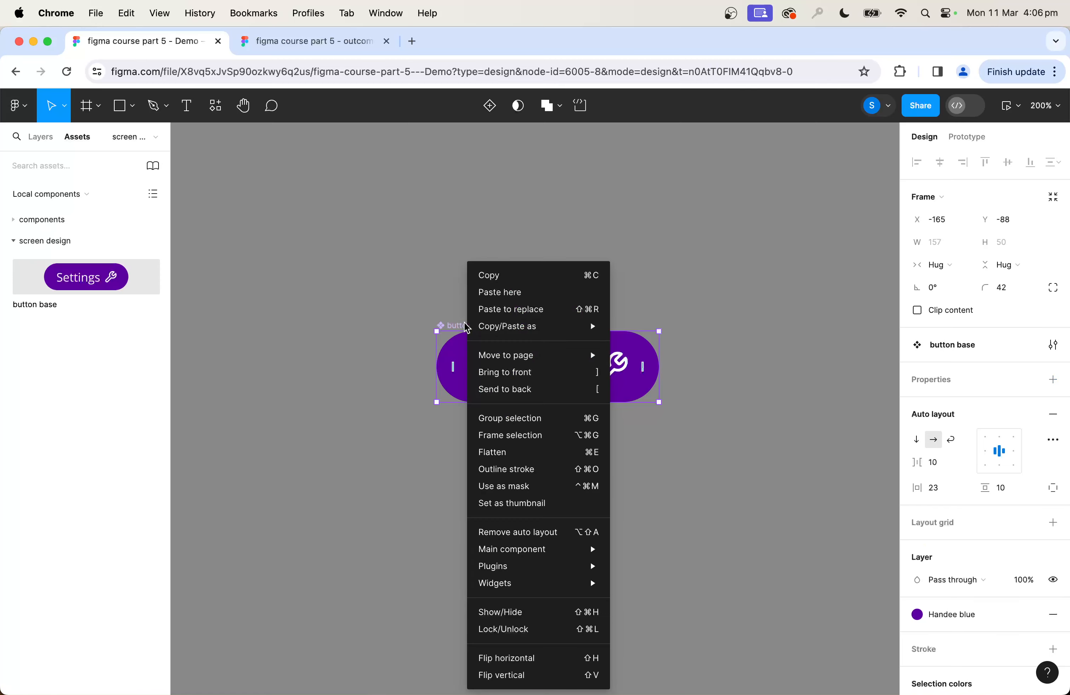
{"action": "mouse_move", "coordinate": [519, 364]}
{"action": "left_click", "coordinate": [647, 355]}
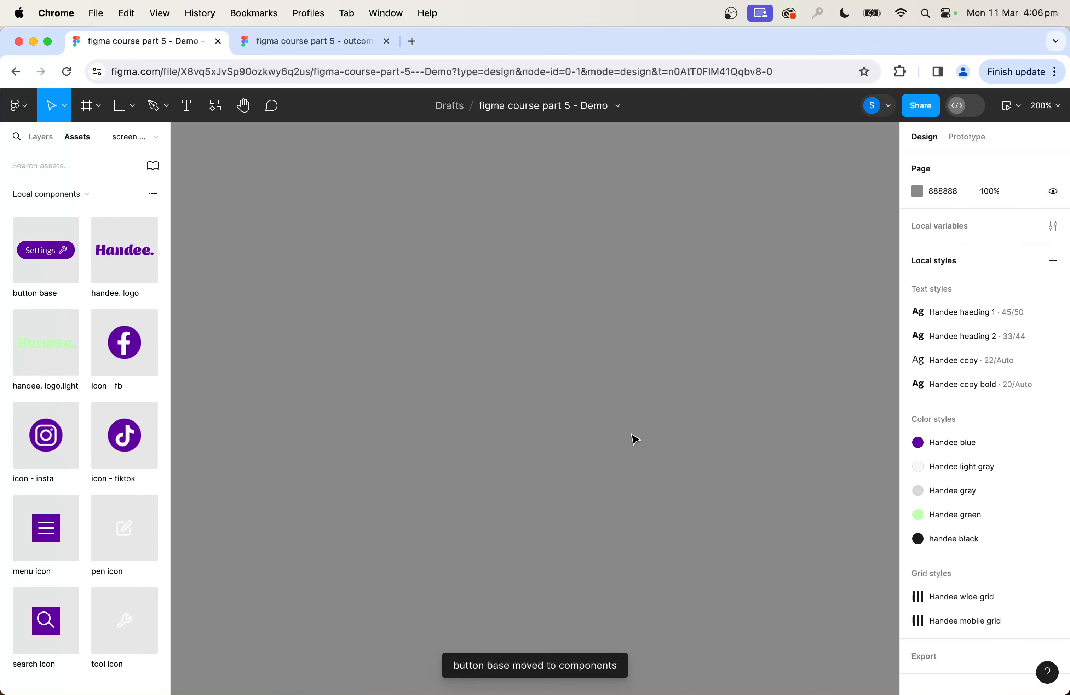
Check where the "button base" component sits on the "components" page and return to the "screen design" page
{"action": "key", "text": "shift+0"}
{"action": "key", "text": "minus"}
{"action": "left_click", "coordinate": [43, 140]}
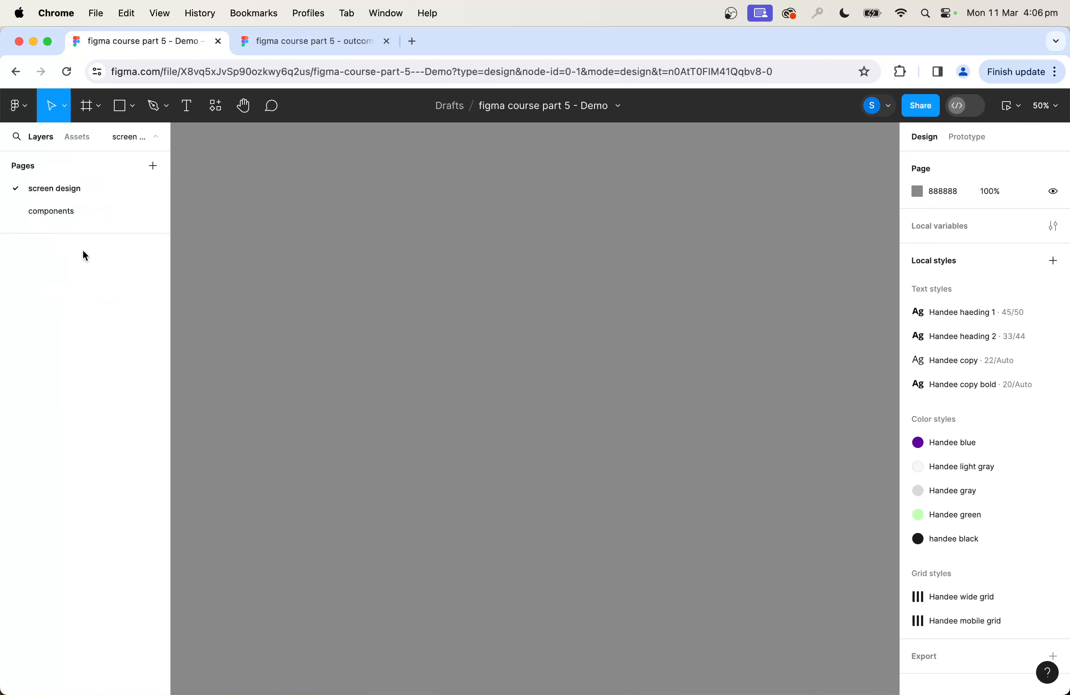
{"action": "left_click", "coordinate": [63, 213]}
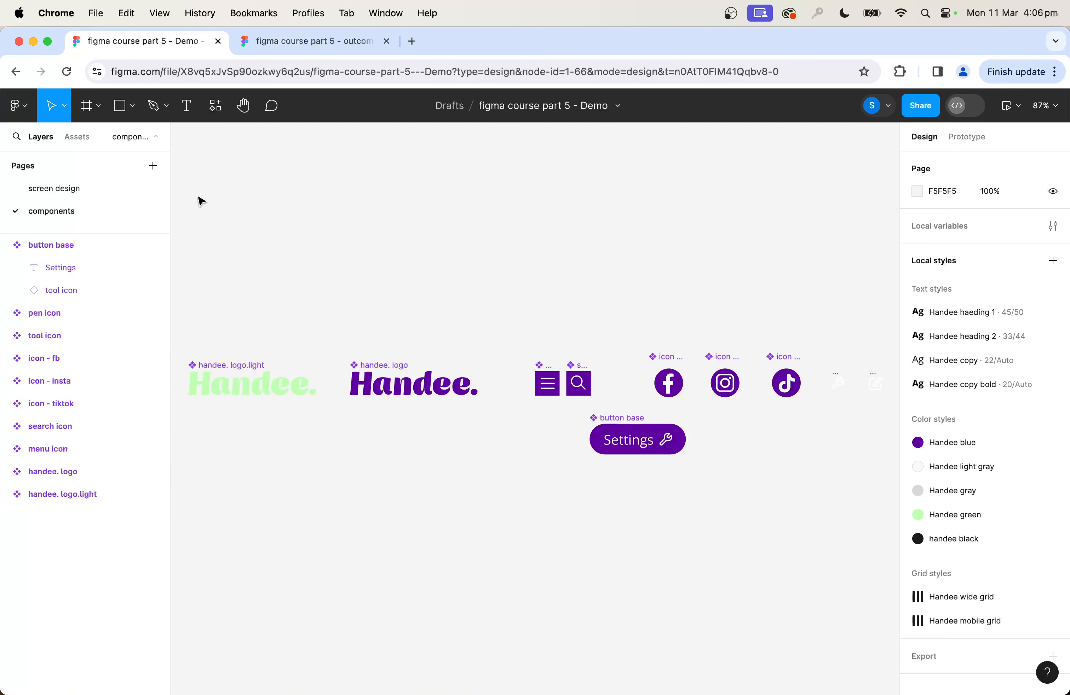
{"action": "left_click", "coordinate": [72, 188]}
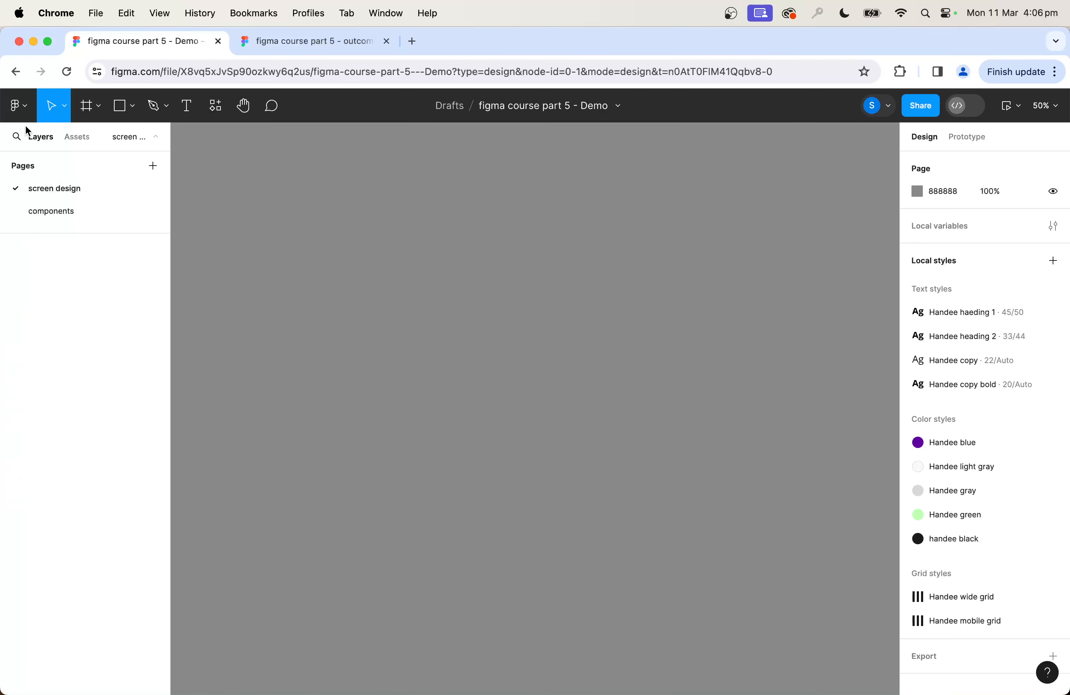
Place instances of the Instagram, Facebook and TikTok icon components in a rough row on the empty canvas
{"action": "left_click", "coordinate": [86, 135]}
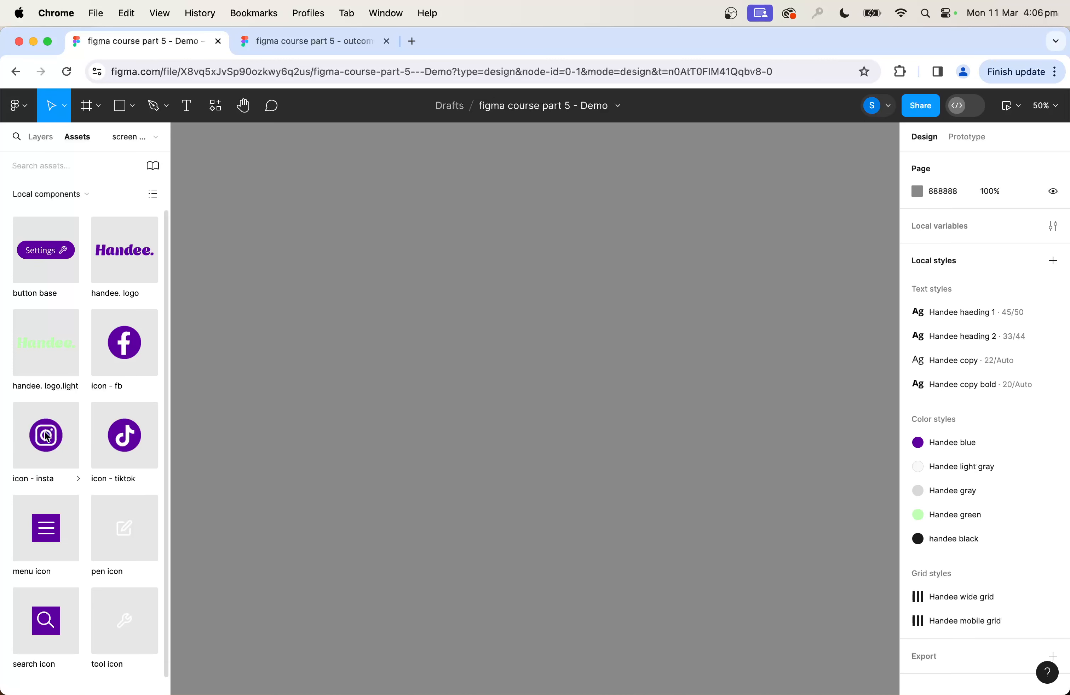
{"action": "left_click_drag", "start_coordinate": [46, 436], "coordinate": [427, 412]}
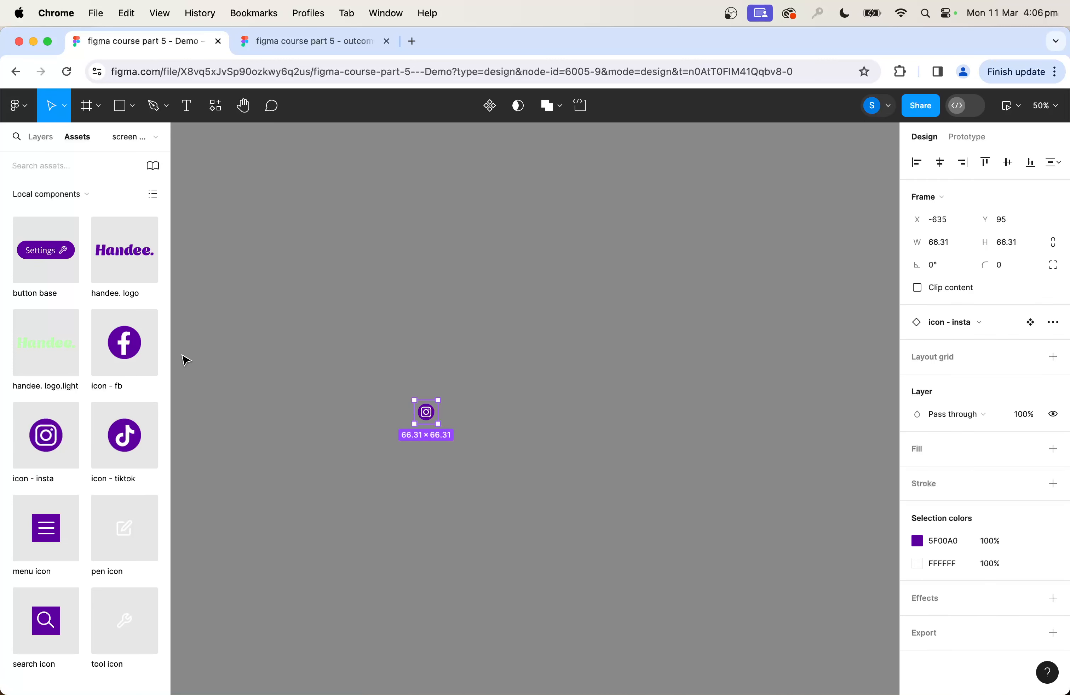
{"action": "left_click_drag", "start_coordinate": [142, 353], "coordinate": [478, 424]}
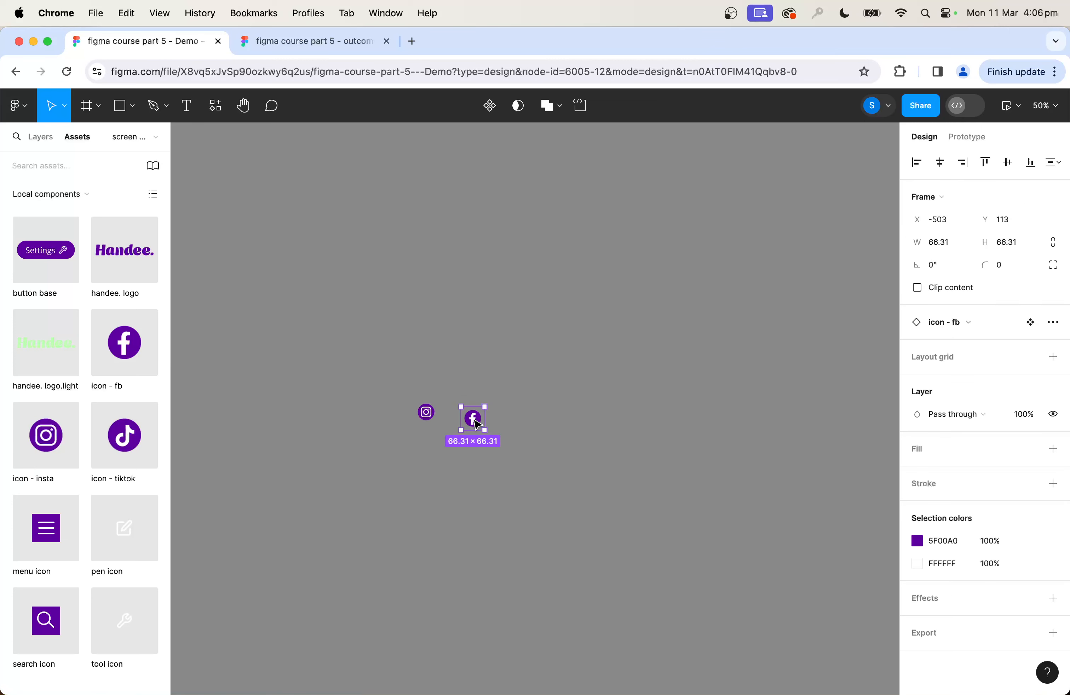
{"action": "scroll", "coordinate": [478, 424], "scroll_direction": "up", "scroll_amount": 5}
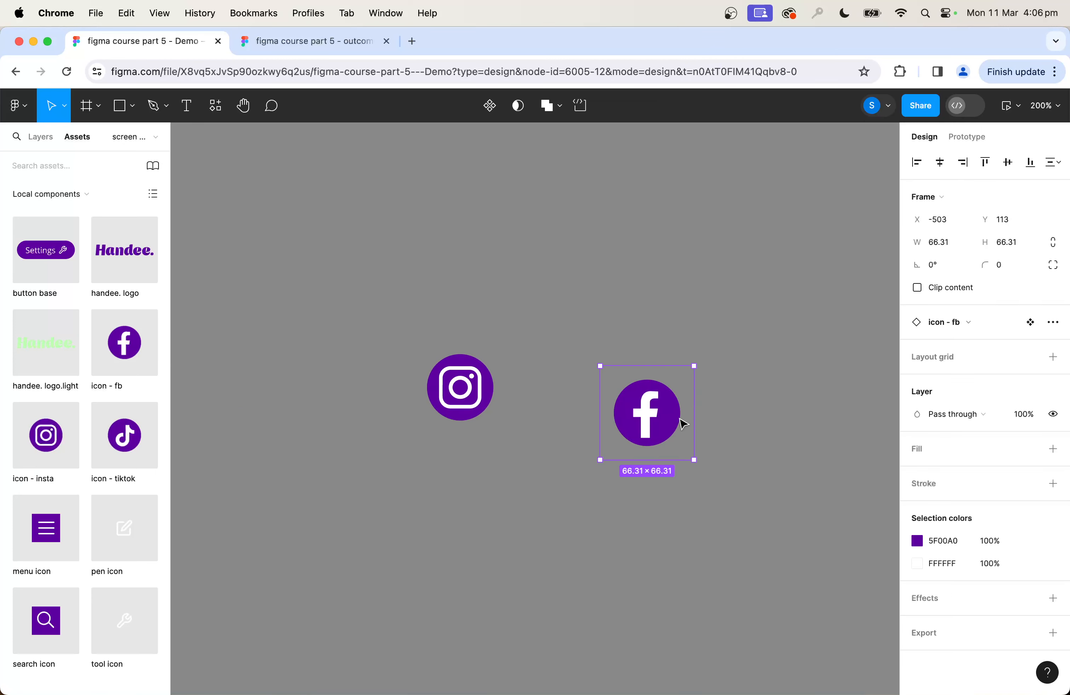
{"action": "left_click_drag", "start_coordinate": [657, 408], "coordinate": [620, 411]}
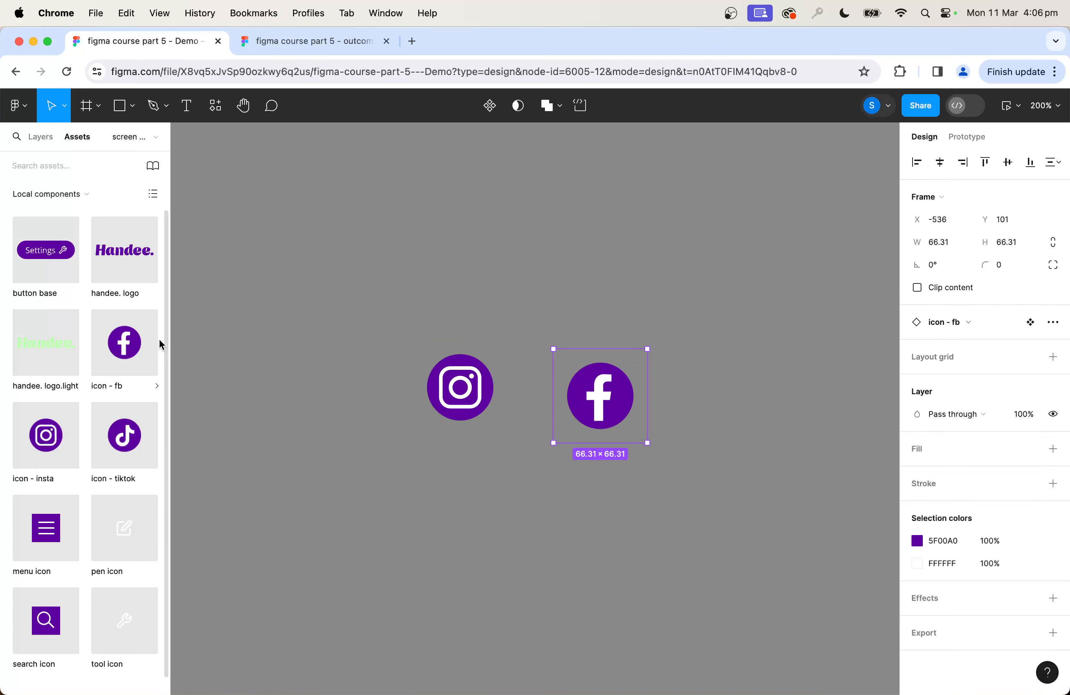
{"action": "left_click_drag", "start_coordinate": [129, 435], "coordinate": [710, 397]}
{"action": "scroll", "coordinate": [733, 488], "scroll_direction": "right", "scroll_amount": 4}
{"action": "scroll", "coordinate": [733, 488], "scroll_direction": "up", "scroll_amount": 2}
Apply auto layout to the three social icons and set the gap between them to 17
{"action": "left_click_drag", "start_coordinate": [764, 334], "coordinate": [401, 570]}
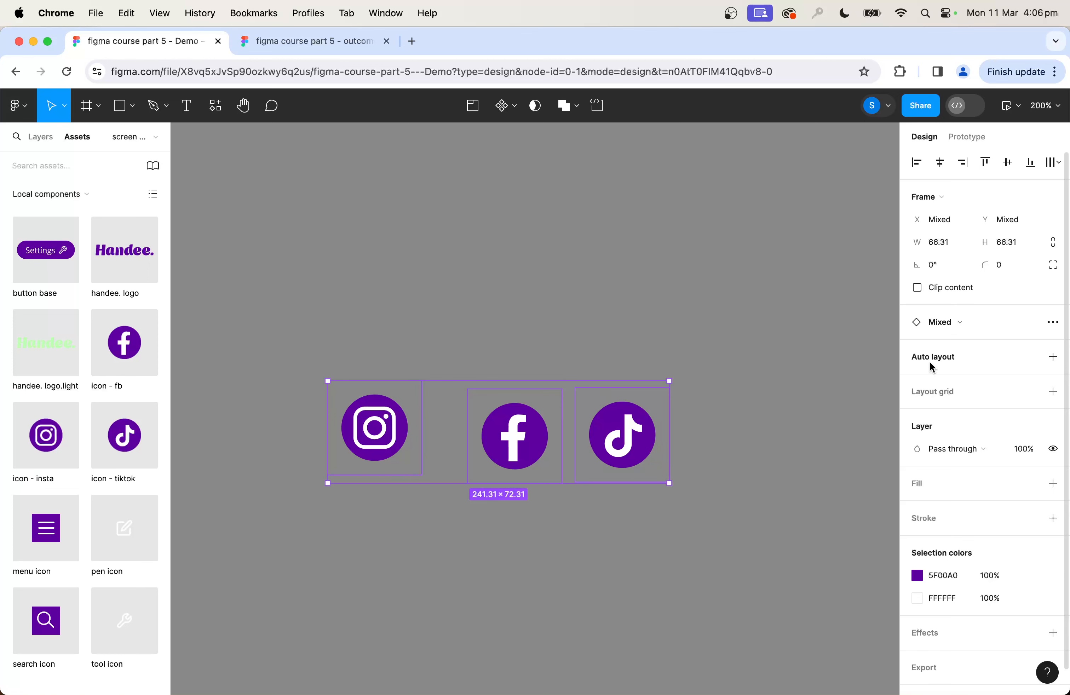
{"action": "left_click", "coordinate": [1052, 358]}
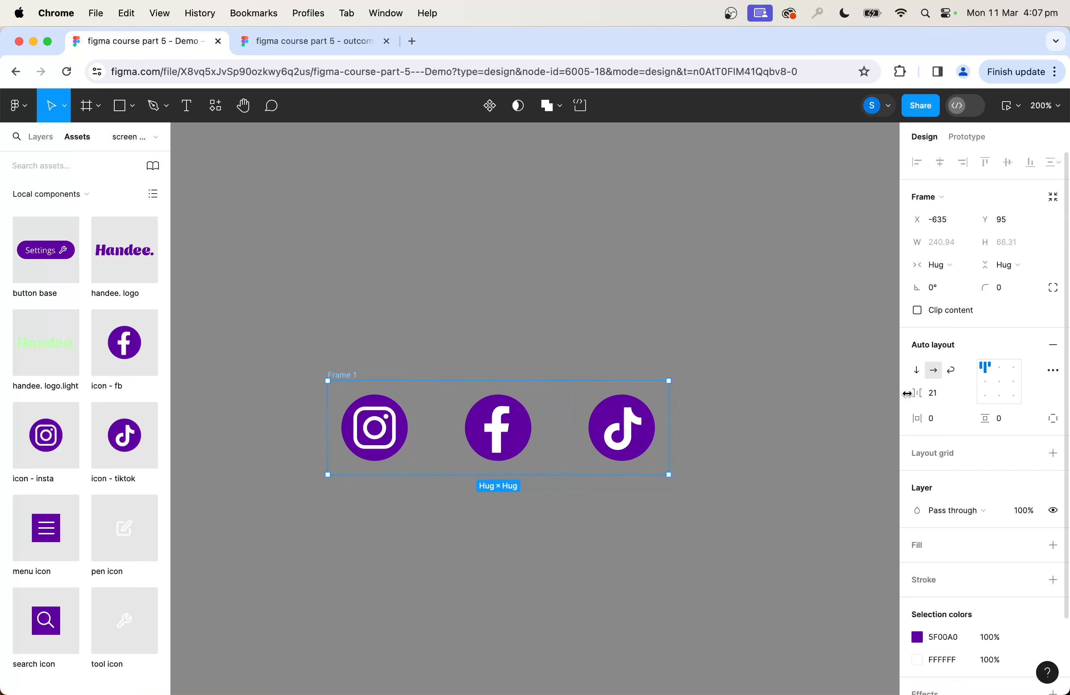
{"action": "mouse_move", "coordinate": [914, 394]}
{"action": "left_mouse_down"}
{"action": "mouse_move", "coordinate": [898, 395]}
{"action": "mouse_move", "coordinate": [922, 416]}
{"action": "mouse_move", "coordinate": [957, 413]}
{"action": "mouse_move", "coordinate": [920, 415]}
{"action": "left_mouse_up"}
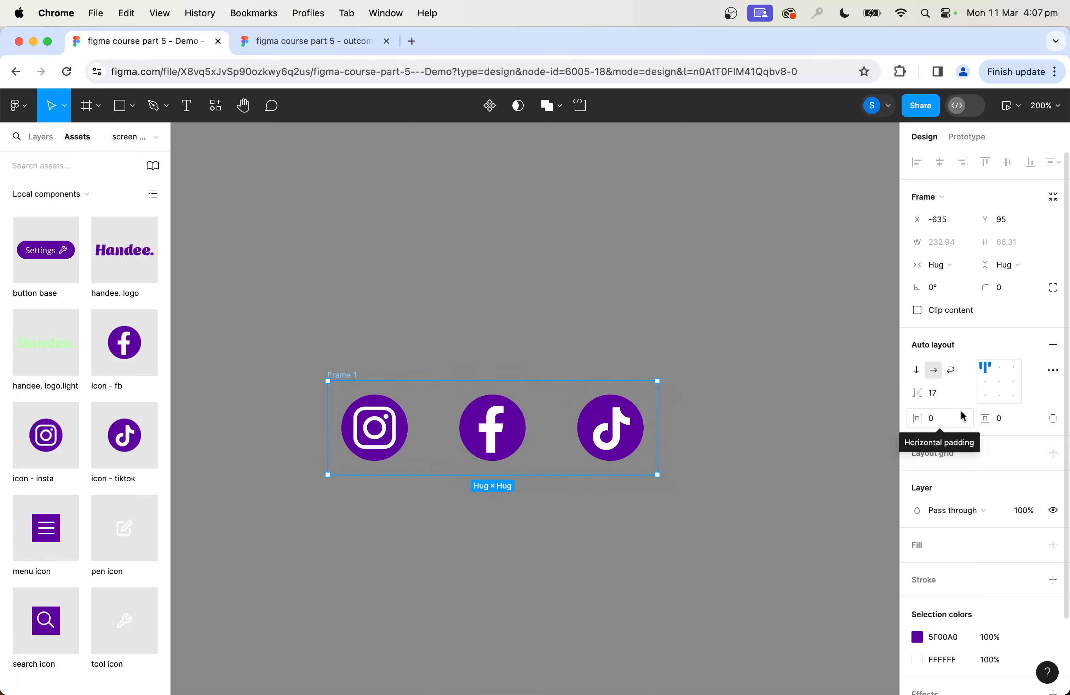
Fill the social icon frame with the Handee light gray style and widen the gap between the icons to 24
{"action": "scroll", "coordinate": [914, 537], "scroll_direction": "down", "scroll_amount": 3}
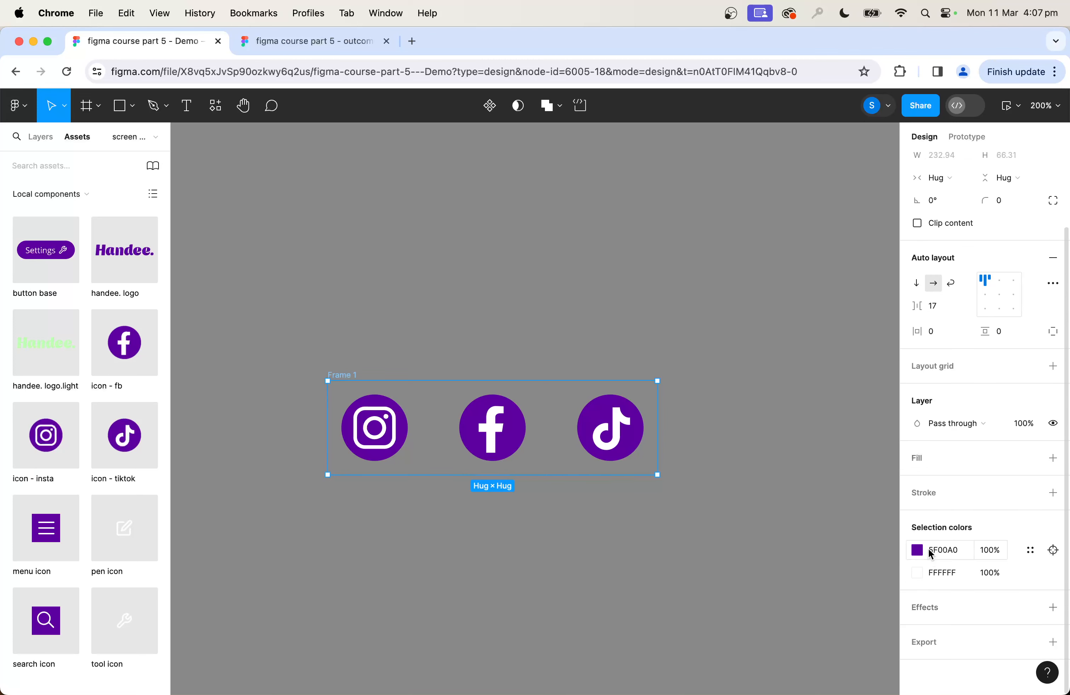
{"action": "left_click", "coordinate": [1029, 458]}
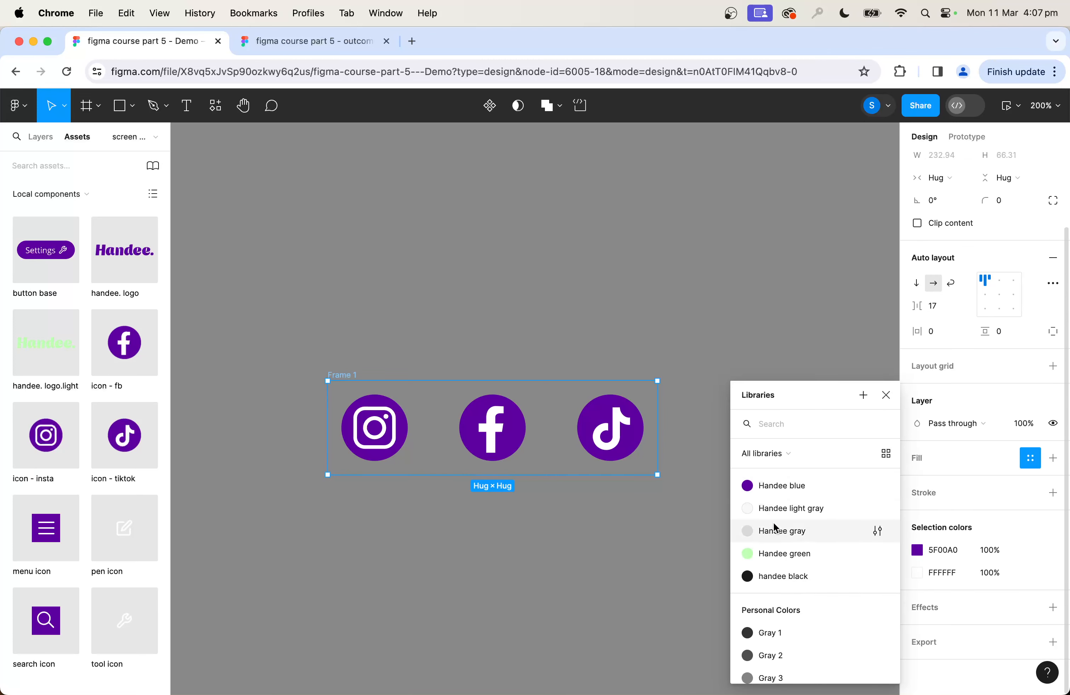
{"action": "left_click", "coordinate": [785, 518]}
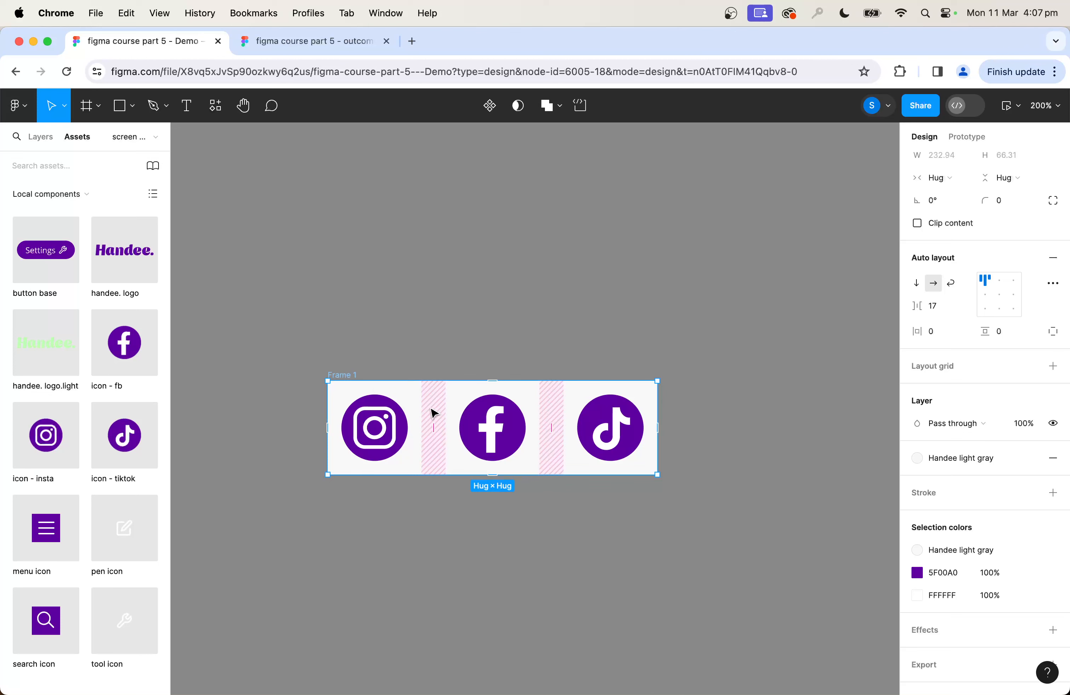
{"action": "mouse_move", "coordinate": [430, 425]}
{"action": "left_mouse_down"}
{"action": "mouse_move", "coordinate": [453, 424]}
{"action": "mouse_move", "coordinate": [420, 425]}
{"action": "mouse_move", "coordinate": [451, 422]}
{"action": "mouse_move", "coordinate": [438, 428]}
{"action": "left_mouse_up"}
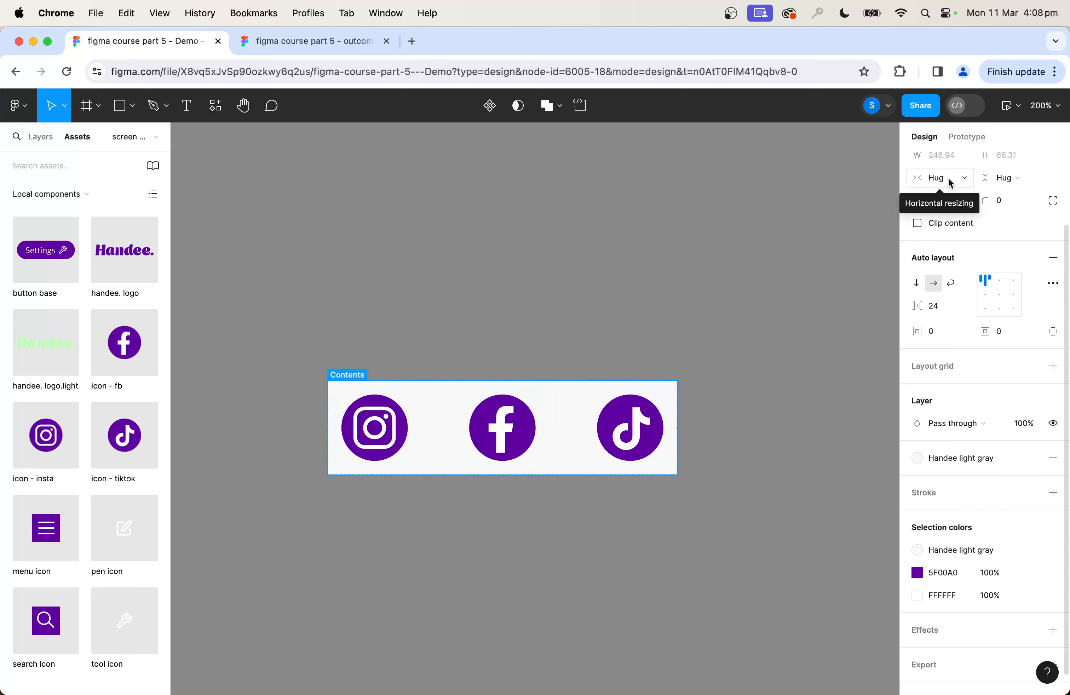
Switch the social icon frame to fixed width and set its width to 390
{"action": "left_click", "coordinate": [966, 181]}
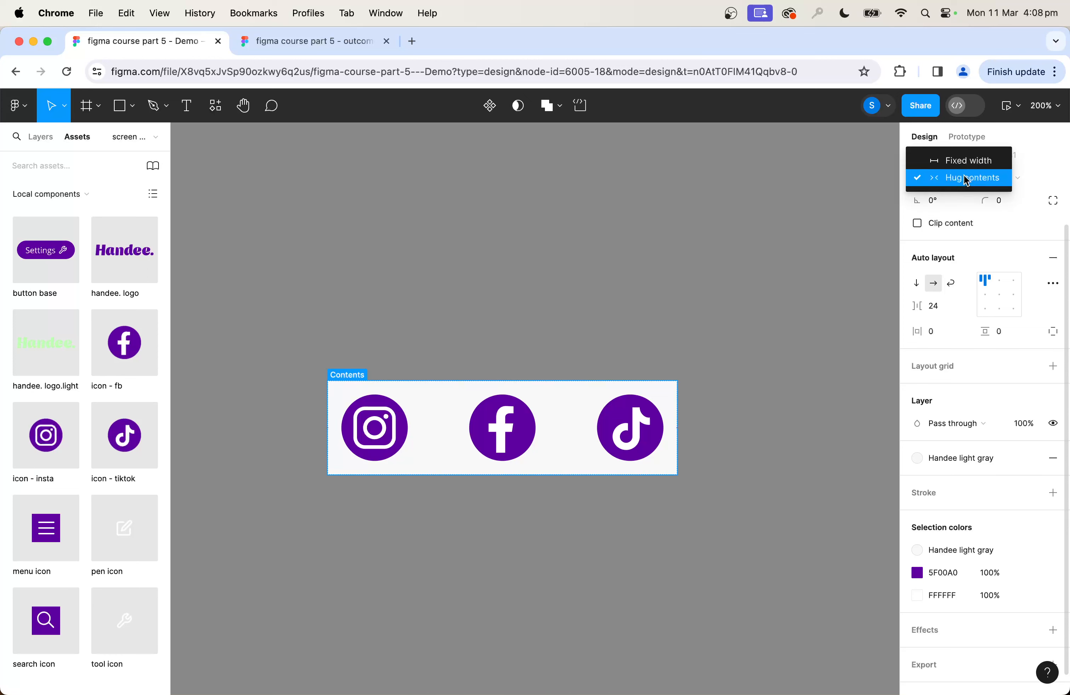
{"action": "left_click", "coordinate": [969, 163]}
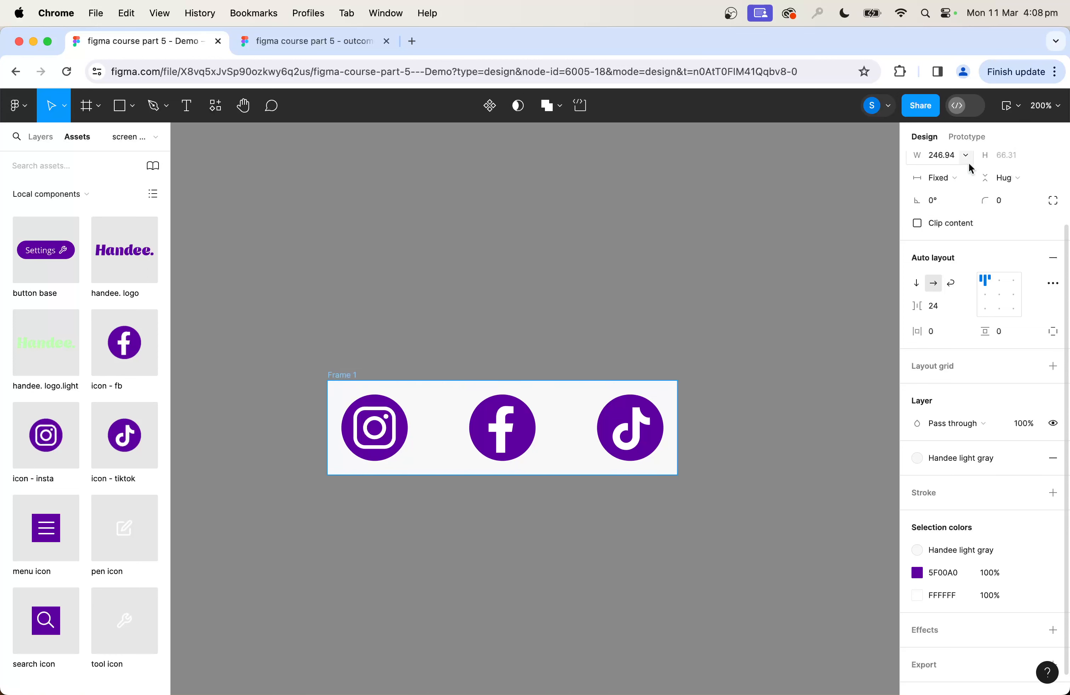
{"action": "left_click_drag", "start_coordinate": [675, 410], "coordinate": [776, 409]}
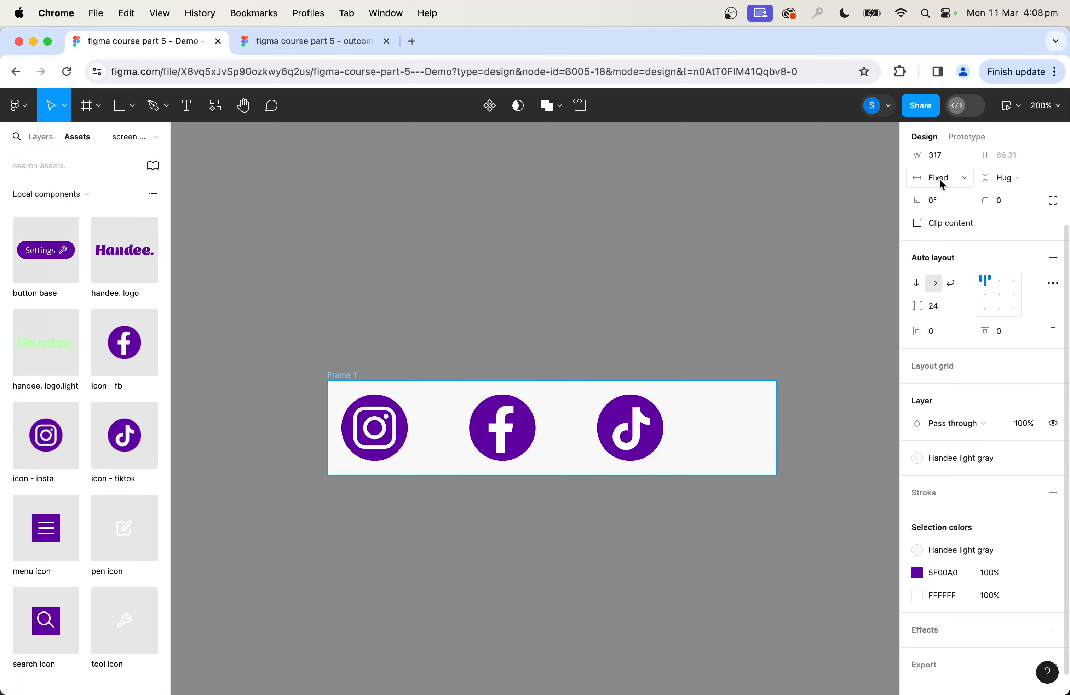
{"action": "left_click", "coordinate": [938, 157]}
{"action": "type", "text": "390"}
{"action": "key", "text": "Return"}
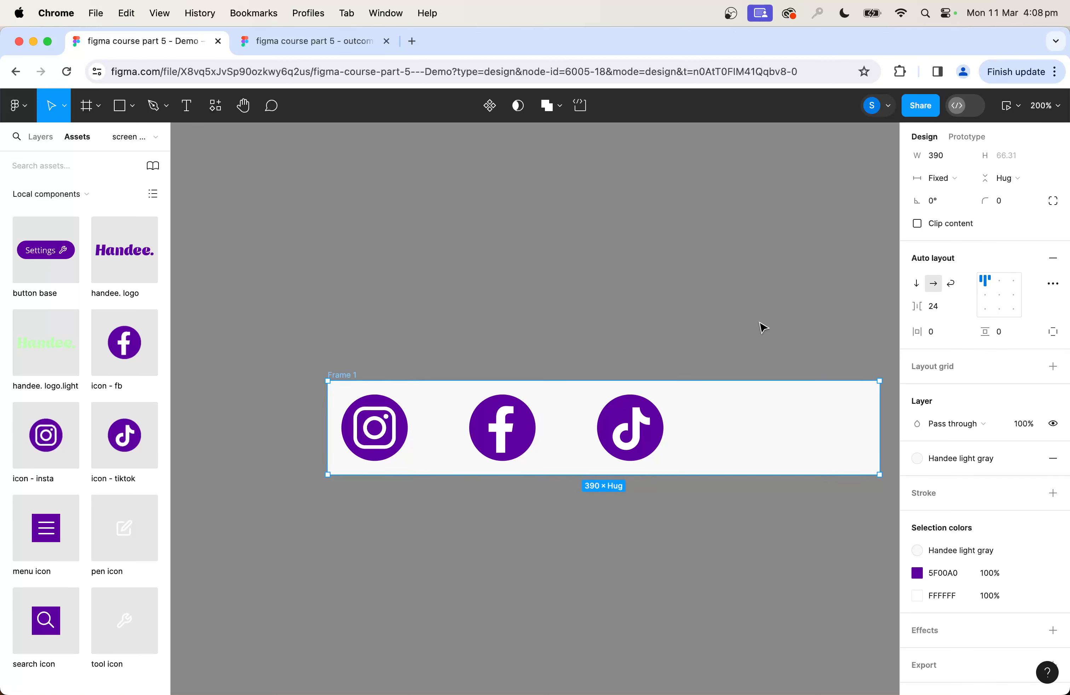
{"action": "scroll", "coordinate": [761, 327], "scroll_direction": "right", "scroll_amount": 3}
{"action": "left_click", "coordinate": [717, 552]}
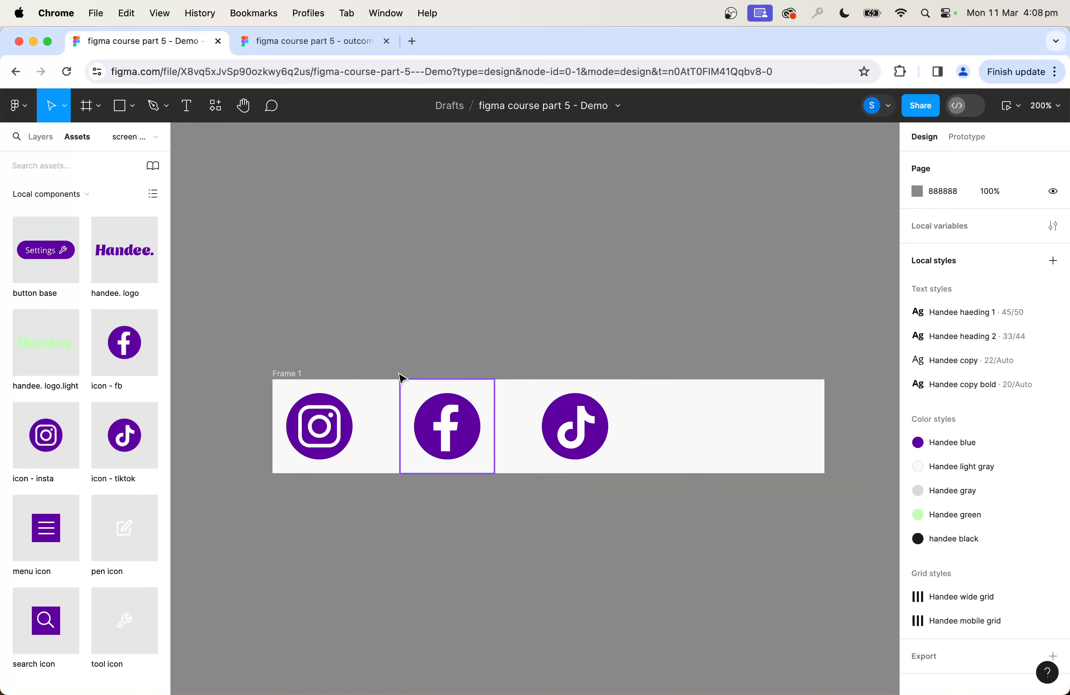
Align the three icons to the centre of the frame
{"action": "left_click", "coordinate": [289, 374]}
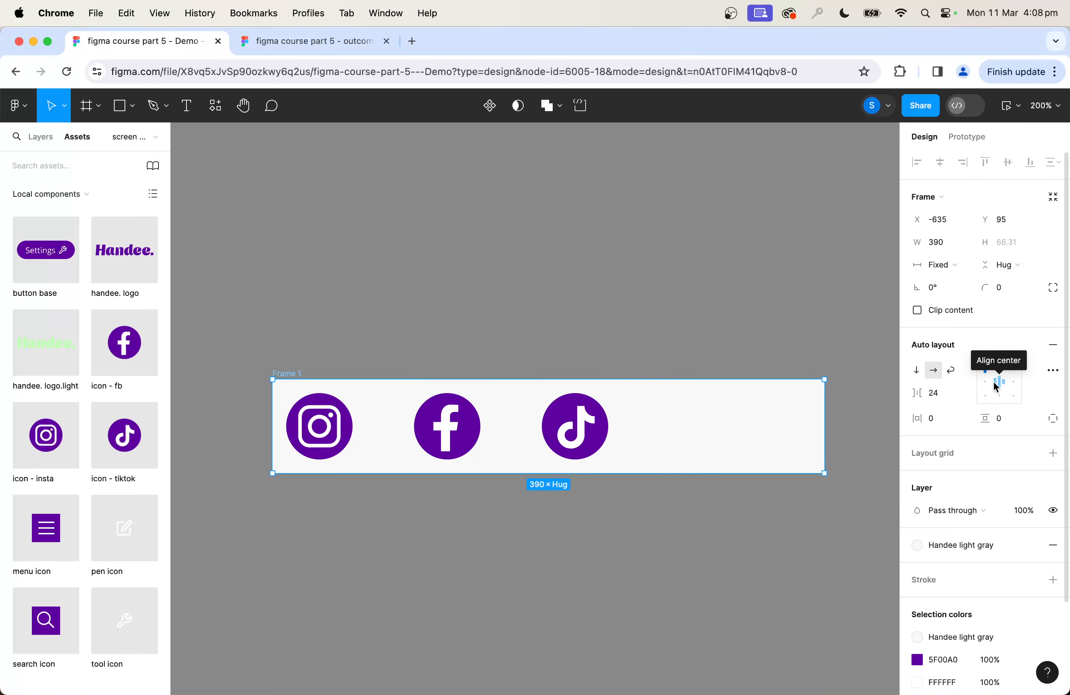
{"action": "left_click", "coordinate": [1001, 366]}
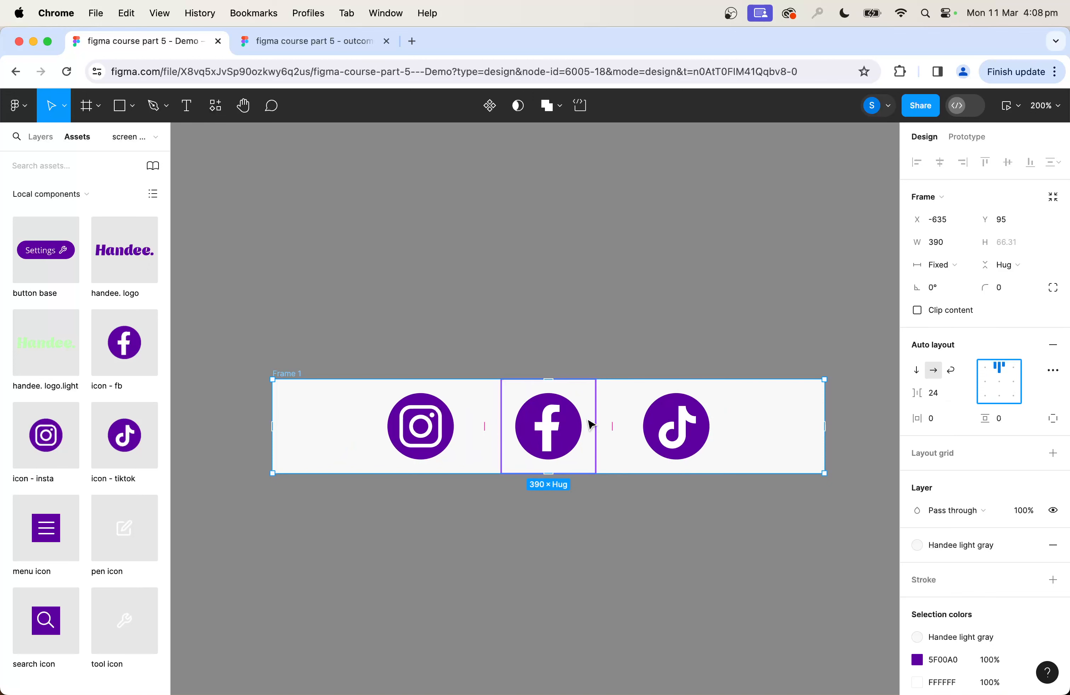
{"action": "left_click", "coordinate": [999, 382]}
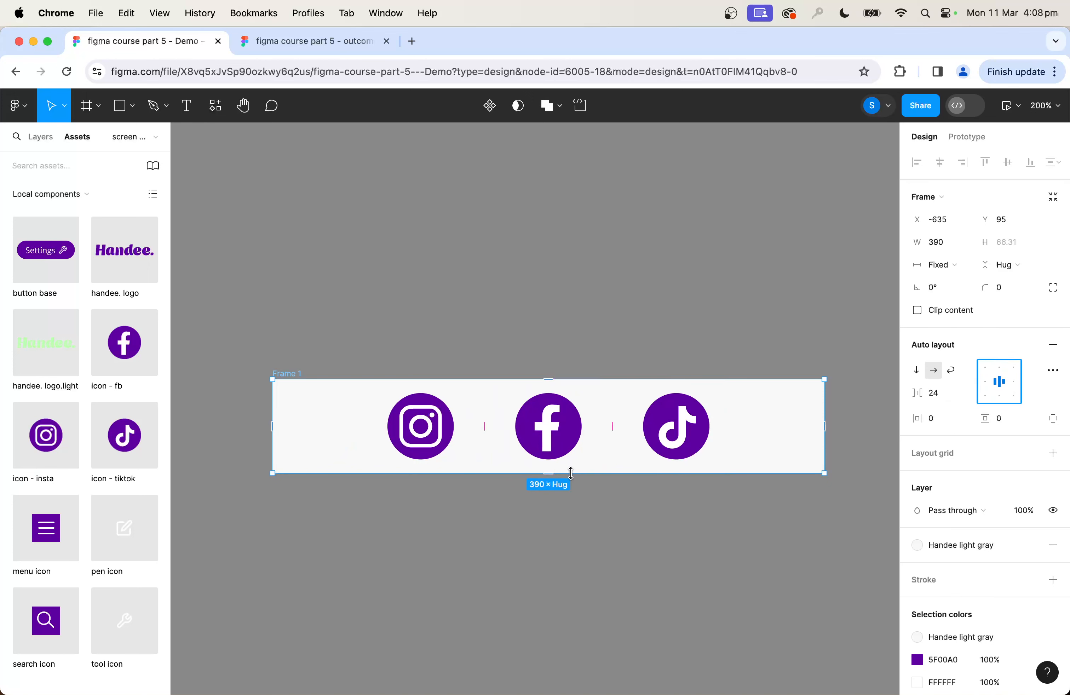
Give the social icon frame a fixed height of 100
{"action": "left_click_drag", "start_coordinate": [569, 473], "coordinate": [573, 523]}
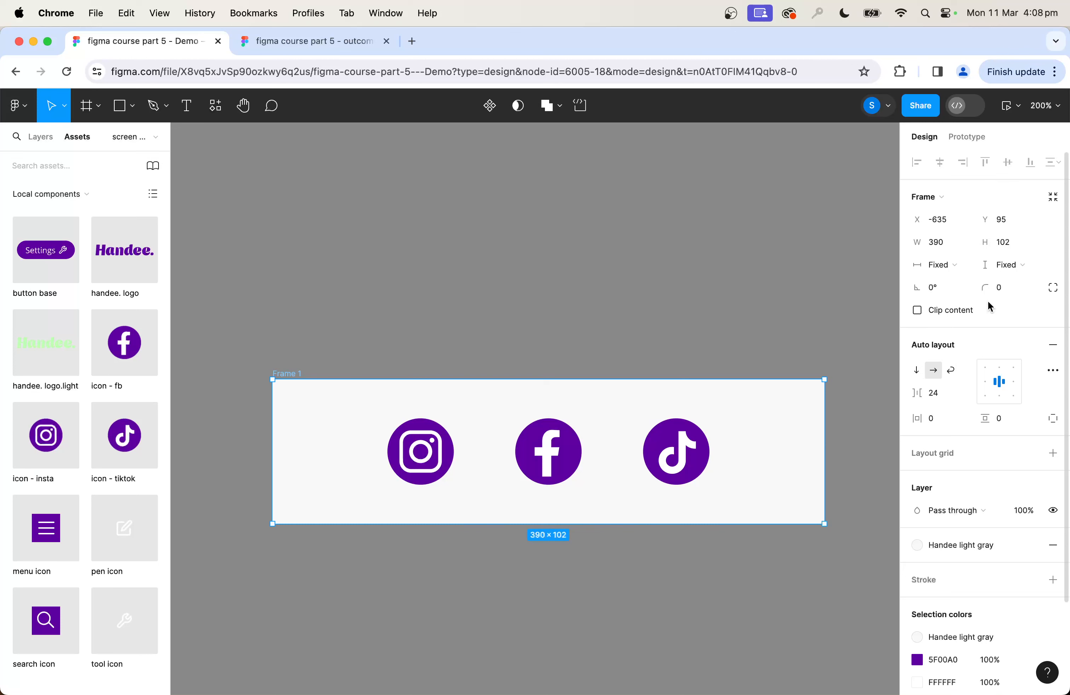
{"action": "left_click", "coordinate": [1009, 243]}
{"action": "type", "text": "100"}
{"action": "key", "text": "Return"}
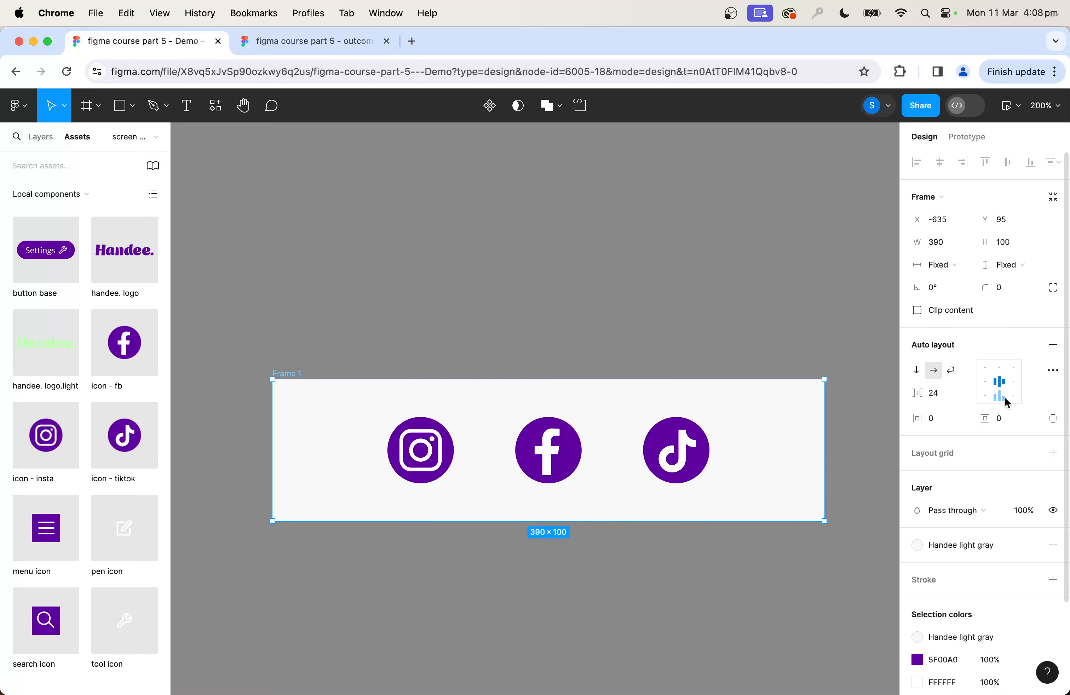
Try aligning the icons to the frame's corners, right side and top centre, and return them to centre alignment
{"action": "left_click", "coordinate": [988, 399]}
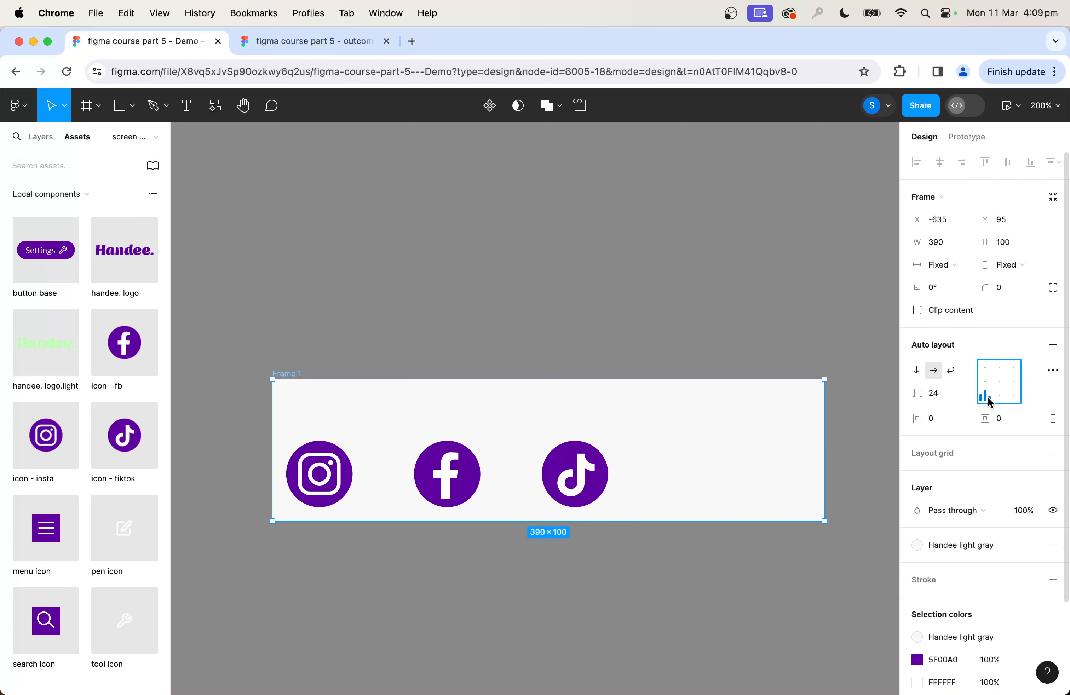
{"action": "left_click", "coordinate": [1015, 397]}
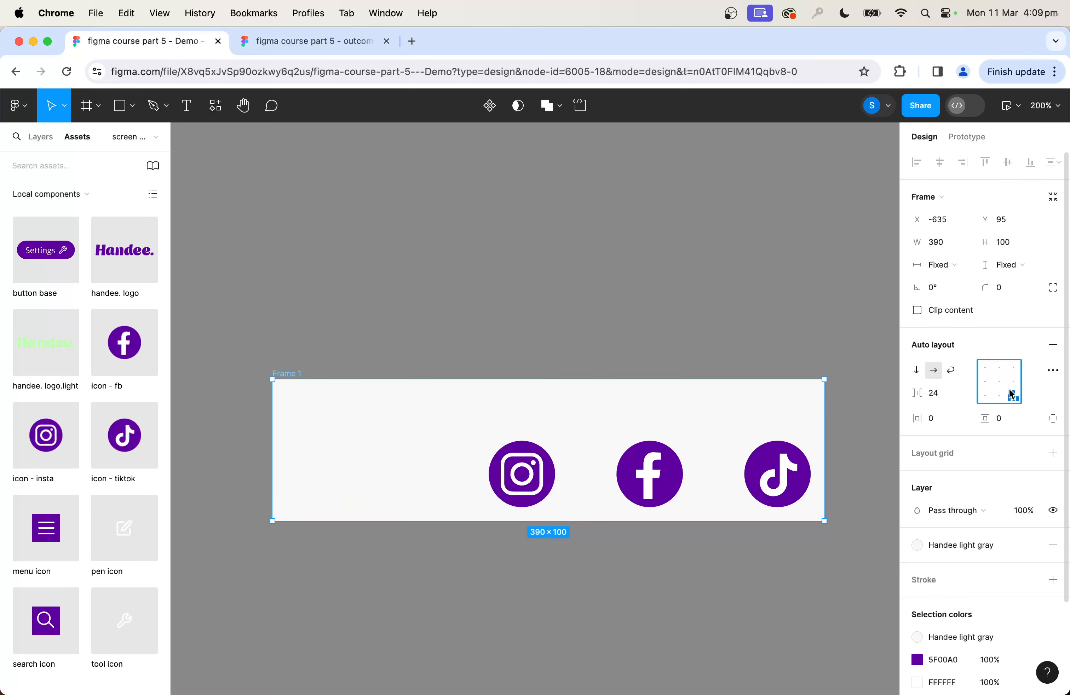
{"action": "left_click", "coordinate": [1015, 384]}
{"action": "left_click", "coordinate": [1014, 368]}
{"action": "left_click", "coordinate": [999, 367]}
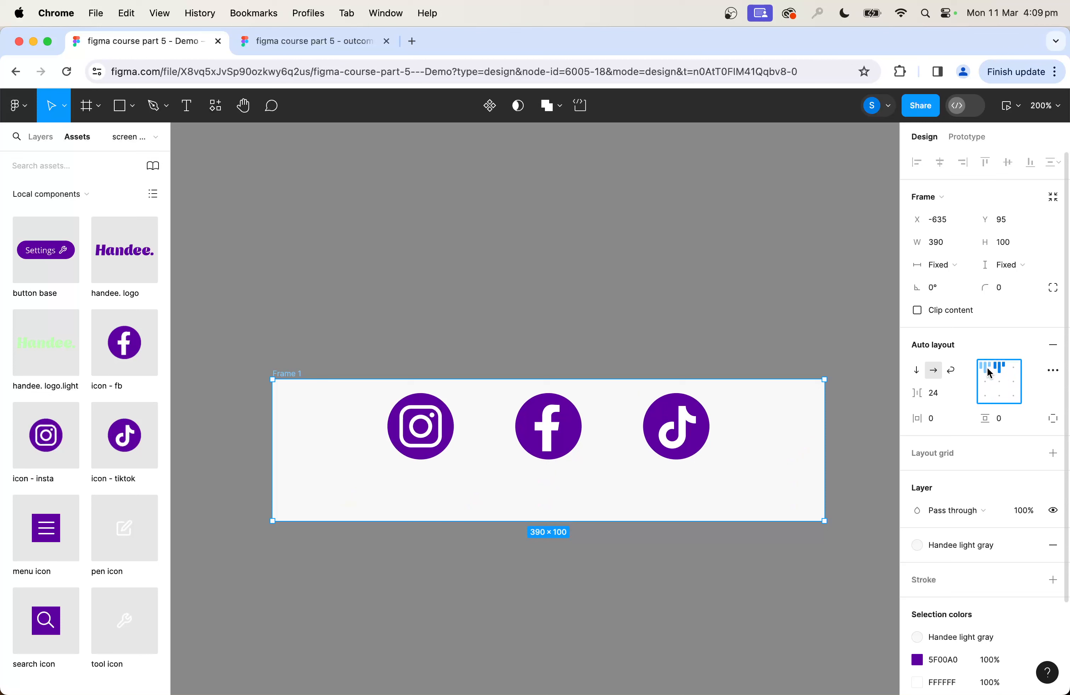
{"action": "left_click", "coordinate": [987, 367]}
{"action": "left_click", "coordinate": [999, 382]}
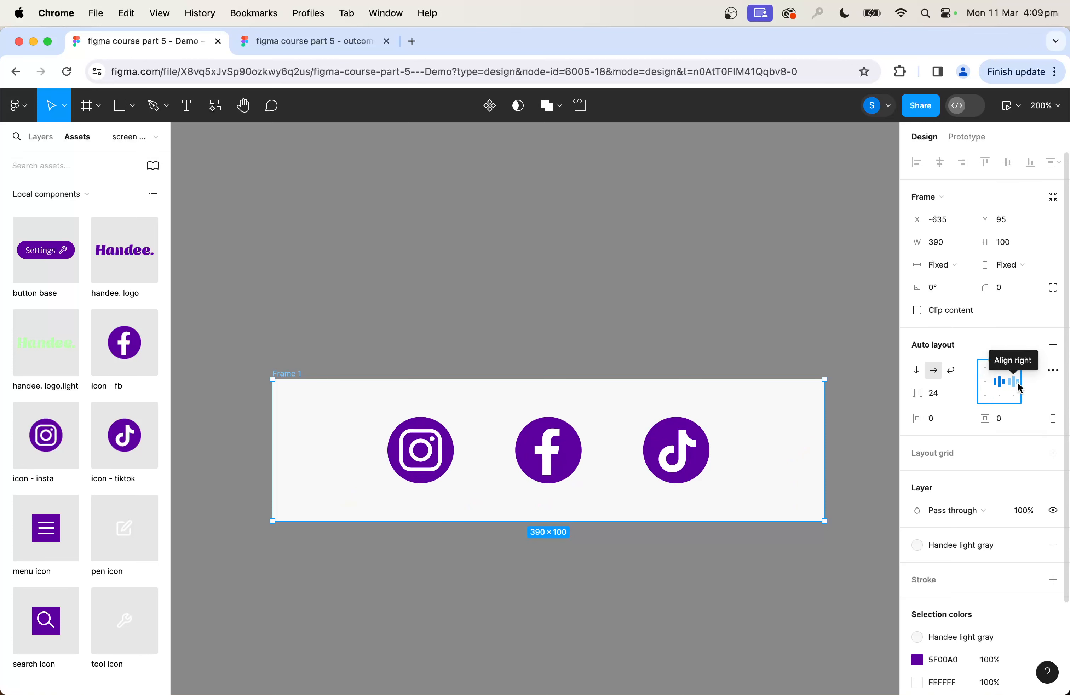
Set the gap between the icons to Auto so they spread across the frame
{"action": "left_click", "coordinate": [966, 396]}
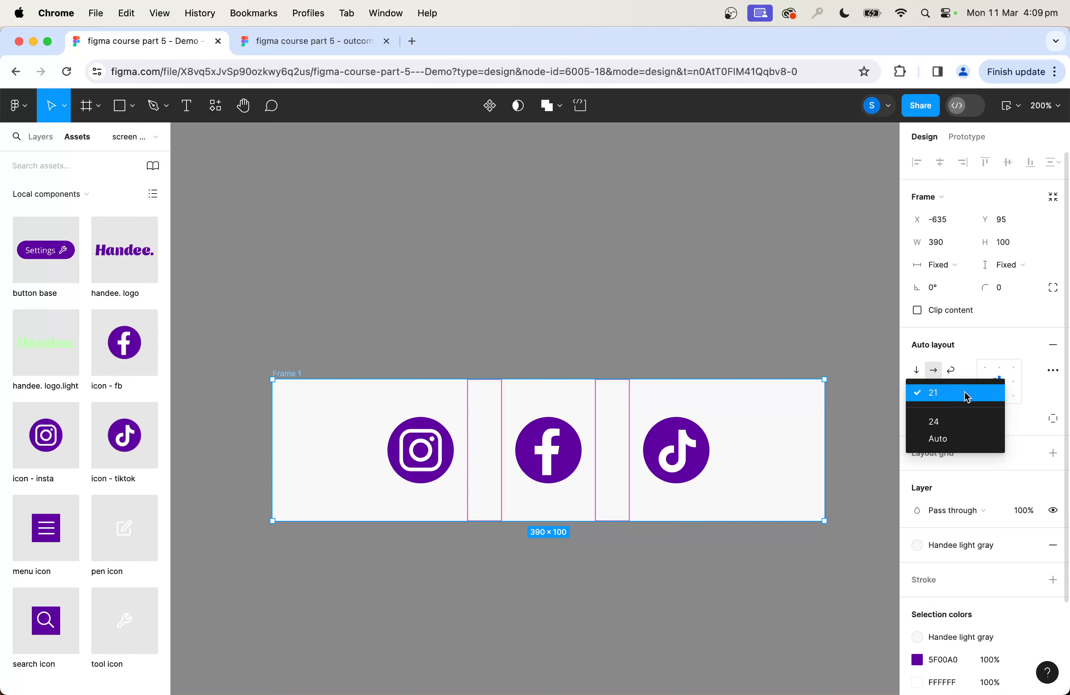
{"action": "left_click", "coordinate": [961, 436]}
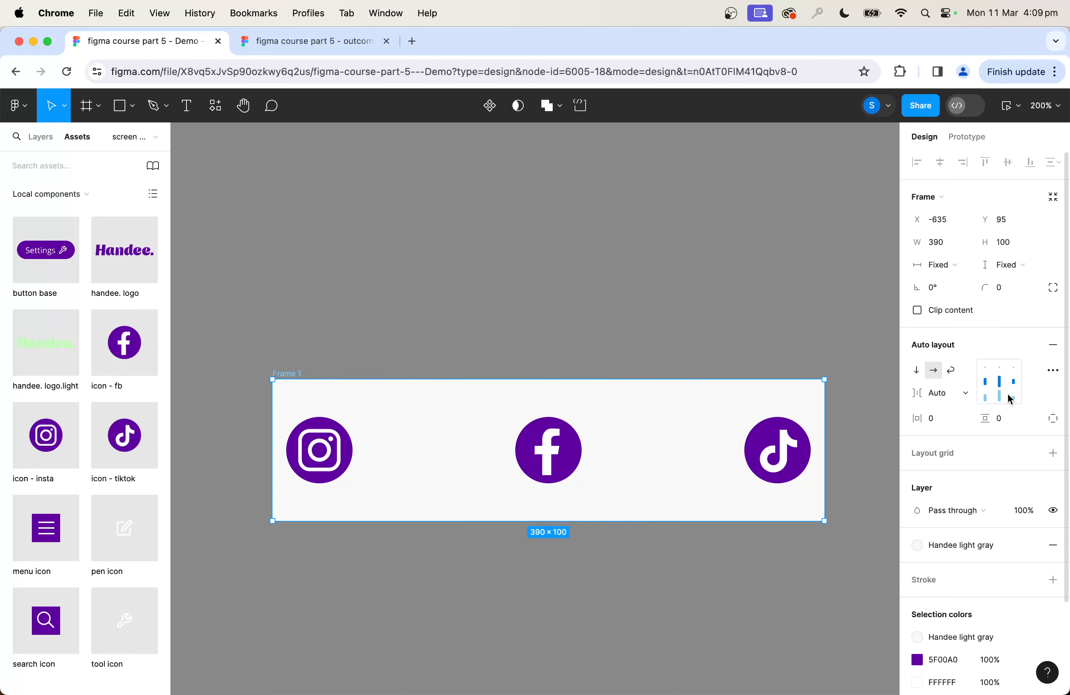
Toggle the icon gap to a fixed value and back to Auto, and set the frame's horizontal padding to 70
{"action": "left_click", "coordinate": [1001, 385]}
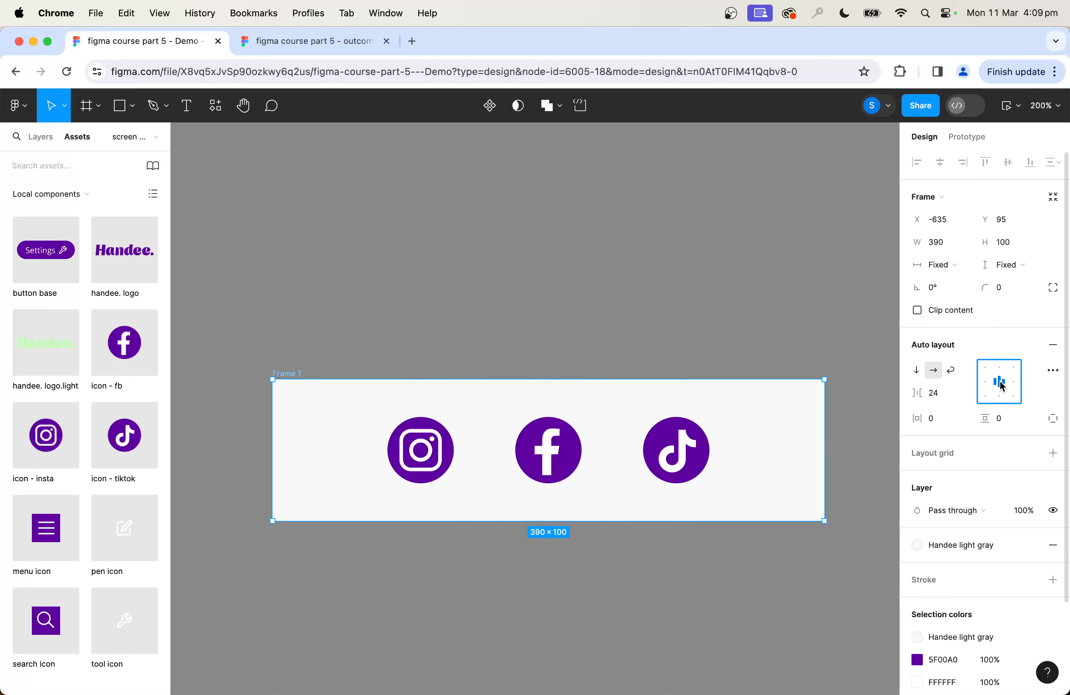
{"action": "double_click", "coordinate": [1002, 385]}
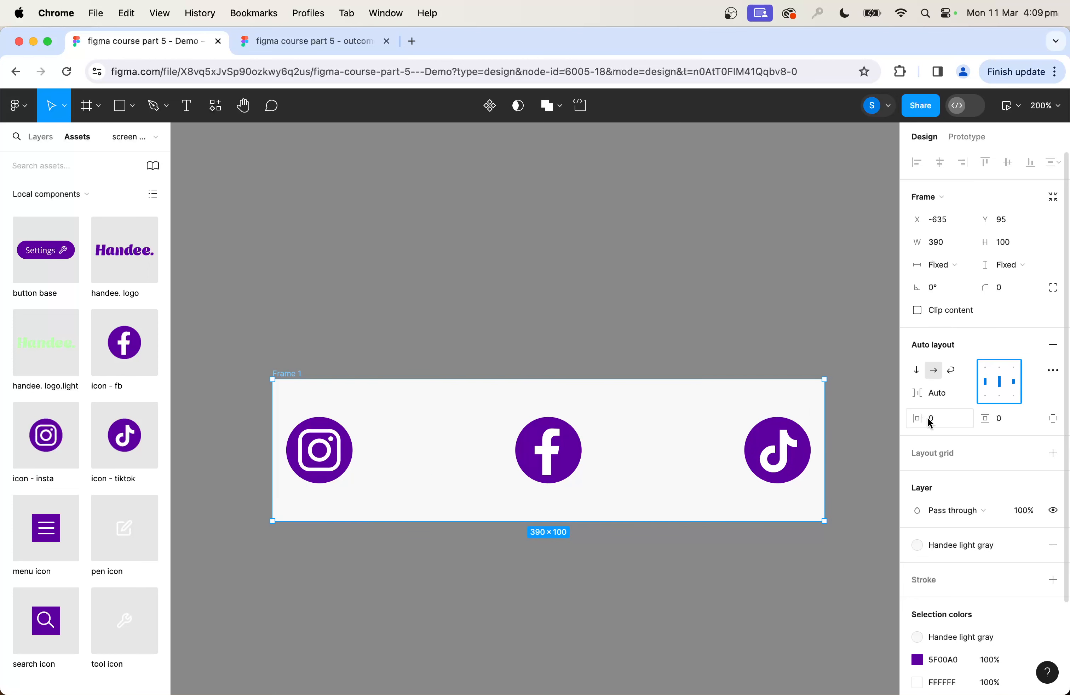
{"action": "left_click_drag", "start_coordinate": [926, 417], "coordinate": [948, 424]}
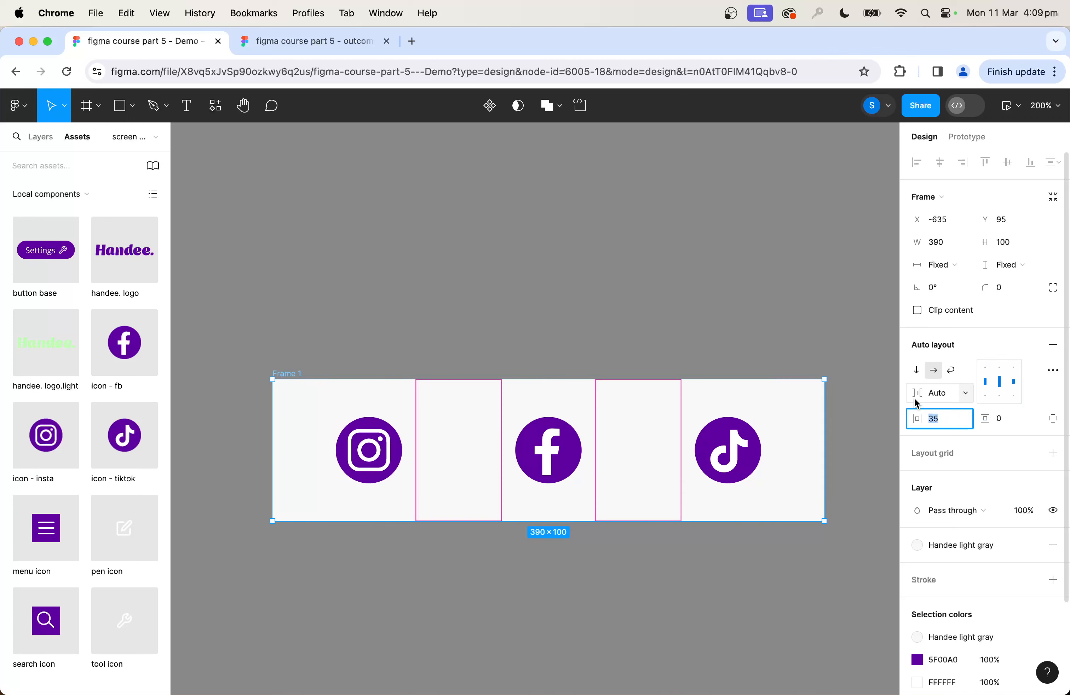
{"action": "left_click_drag", "start_coordinate": [922, 419], "coordinate": [929, 418]}
{"action": "left_click_drag", "start_coordinate": [959, 419], "coordinate": [950, 419]}
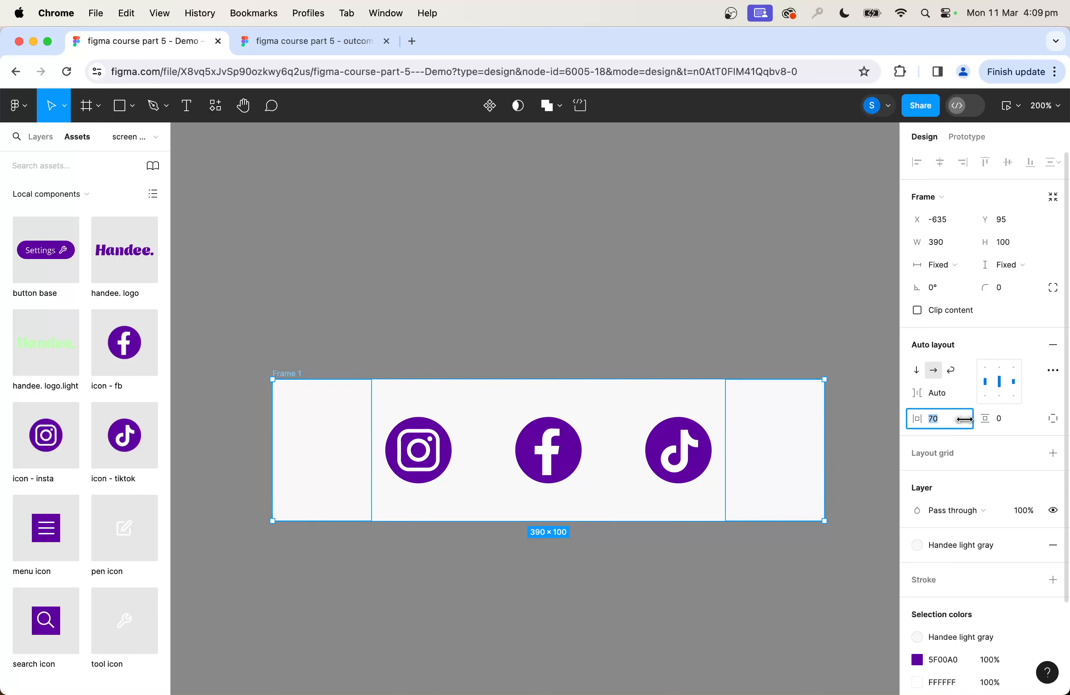
{"action": "left_click", "coordinate": [786, 552]}
{"action": "left_click_drag", "start_coordinate": [732, 579], "coordinate": [717, 502]}
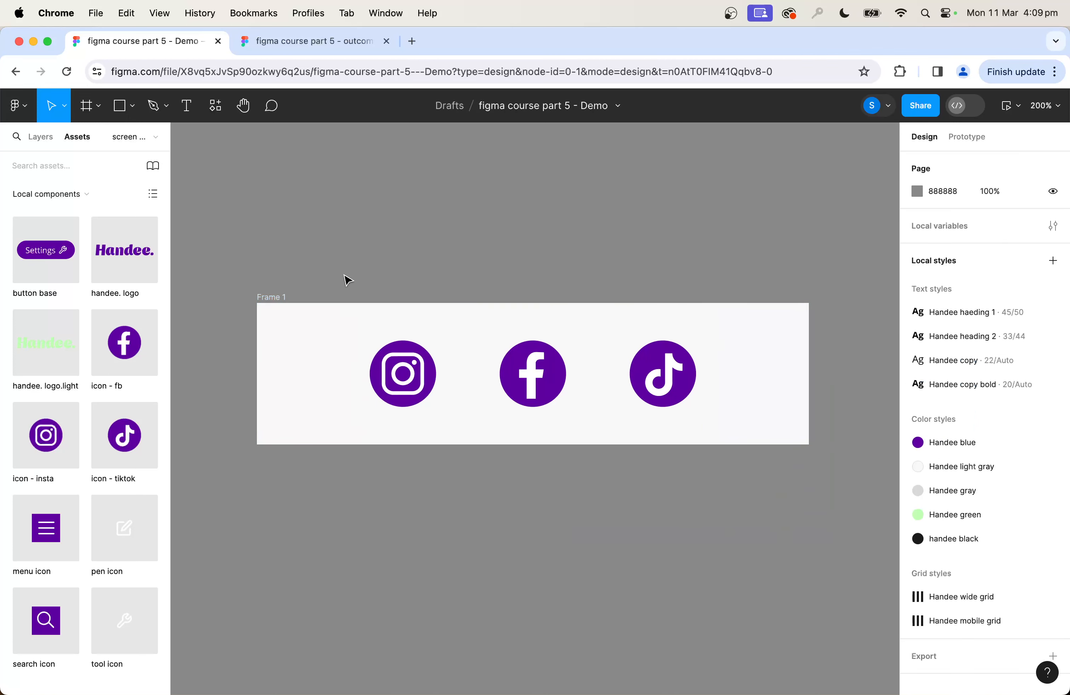
{"action": "left_click", "coordinate": [279, 297]}
{"action": "left_click_drag", "start_coordinate": [806, 370], "coordinate": [726, 356]}
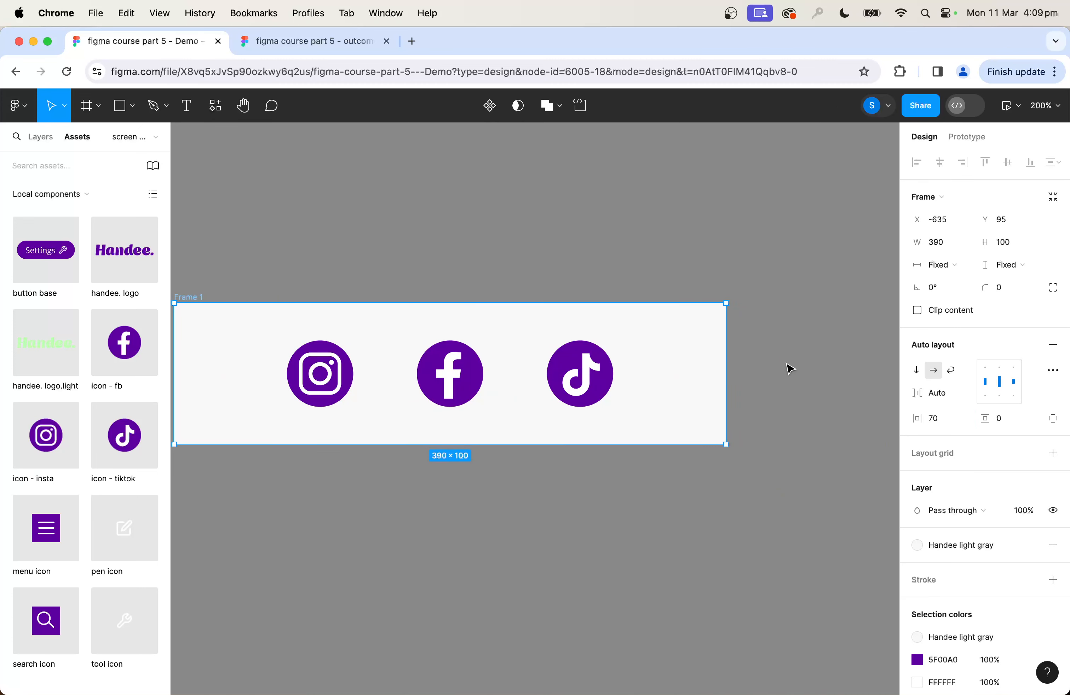
{"action": "scroll", "coordinate": [606, 442], "scroll_direction": "up", "scroll_amount": 3}
{"action": "scroll", "coordinate": [606, 442], "scroll_direction": "left", "scroll_amount": 5}
{"action": "left_click_drag", "start_coordinate": [659, 514], "coordinate": [671, 581]}
{"action": "key", "text": "super+z"}
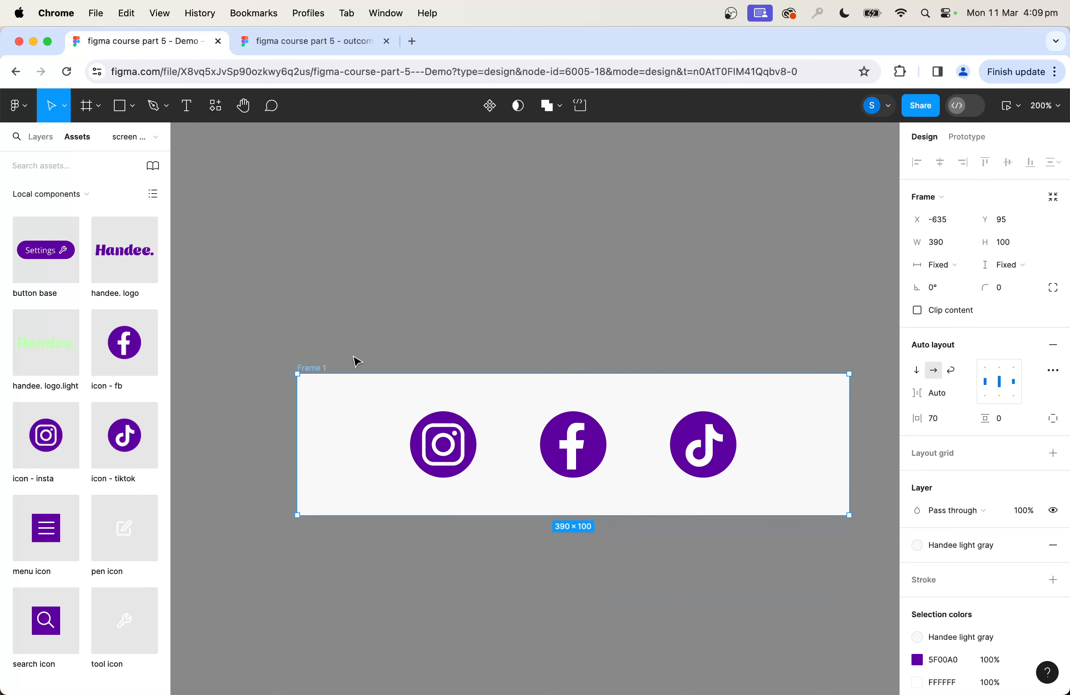
Try to rename the social icon frame as footer, and turn the frame into a component
{"action": "double_click", "coordinate": [315, 367]}
{"action": "type", "text": "footer"}
{"action": "left_click", "coordinate": [490, 107]}
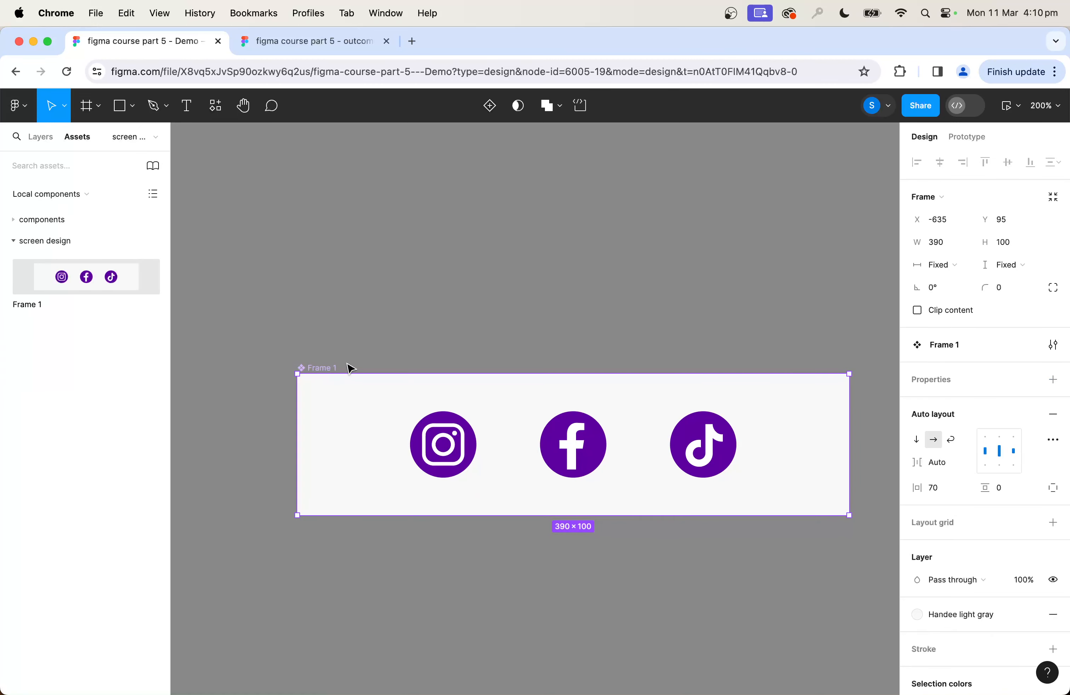
Move the social icon component to the components page
{"action": "right_click", "coordinate": [322, 368]}
{"action": "mouse_move", "coordinate": [333, 360]}
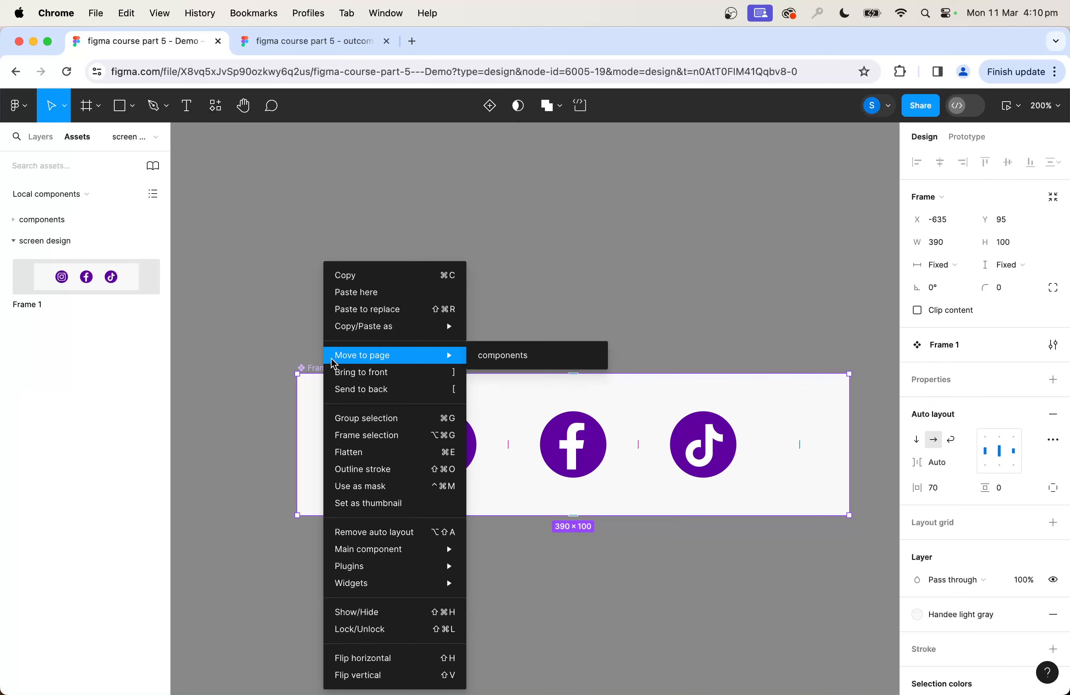
{"action": "left_click", "coordinate": [499, 361]}
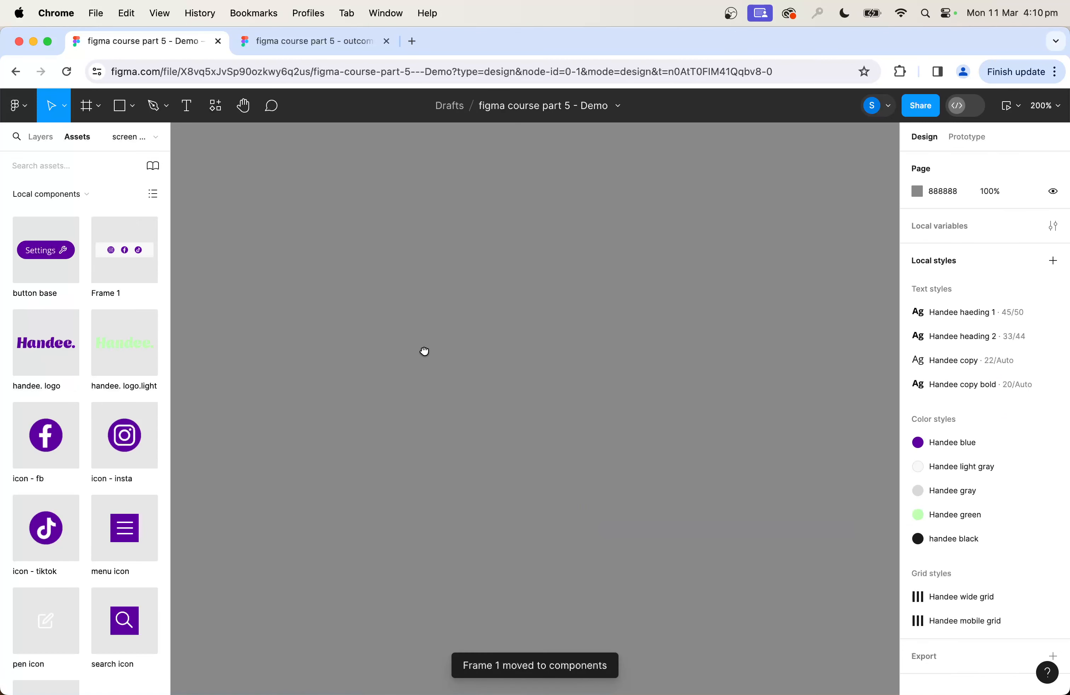
Place the search icon directly before the menu icon on the canvas and wrap both in a horizontal auto layout frame
{"action": "left_click_drag", "start_coordinate": [126, 531], "coordinate": [639, 386]}
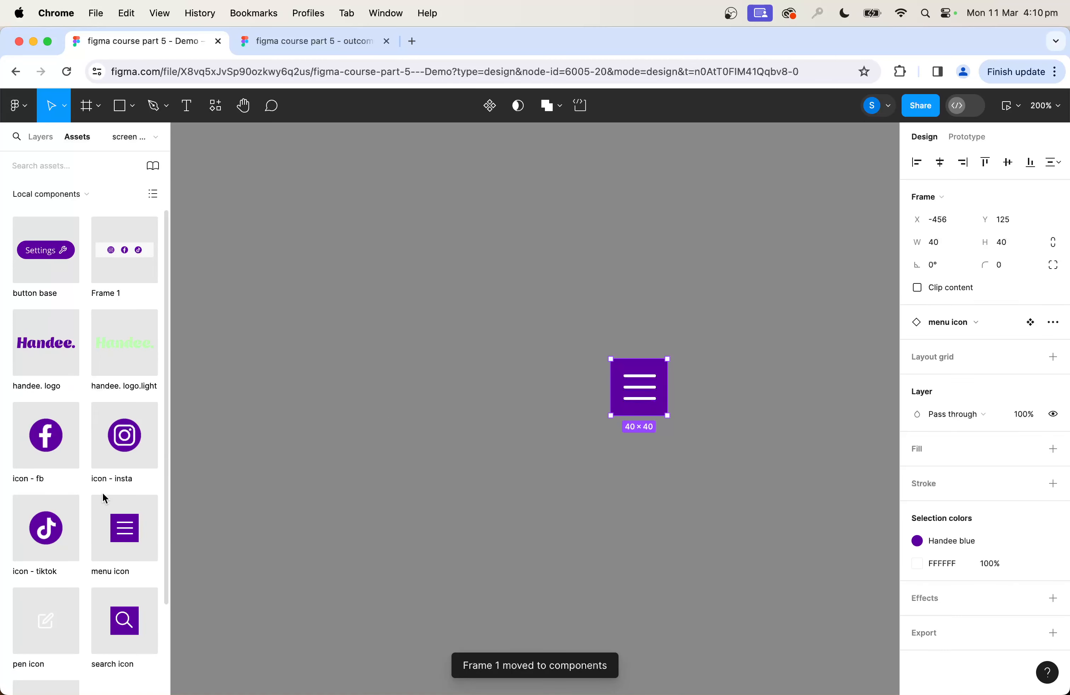
{"action": "left_click_drag", "start_coordinate": [129, 621], "coordinate": [593, 399]}
{"action": "left_click_drag", "start_coordinate": [716, 341], "coordinate": [520, 456]}
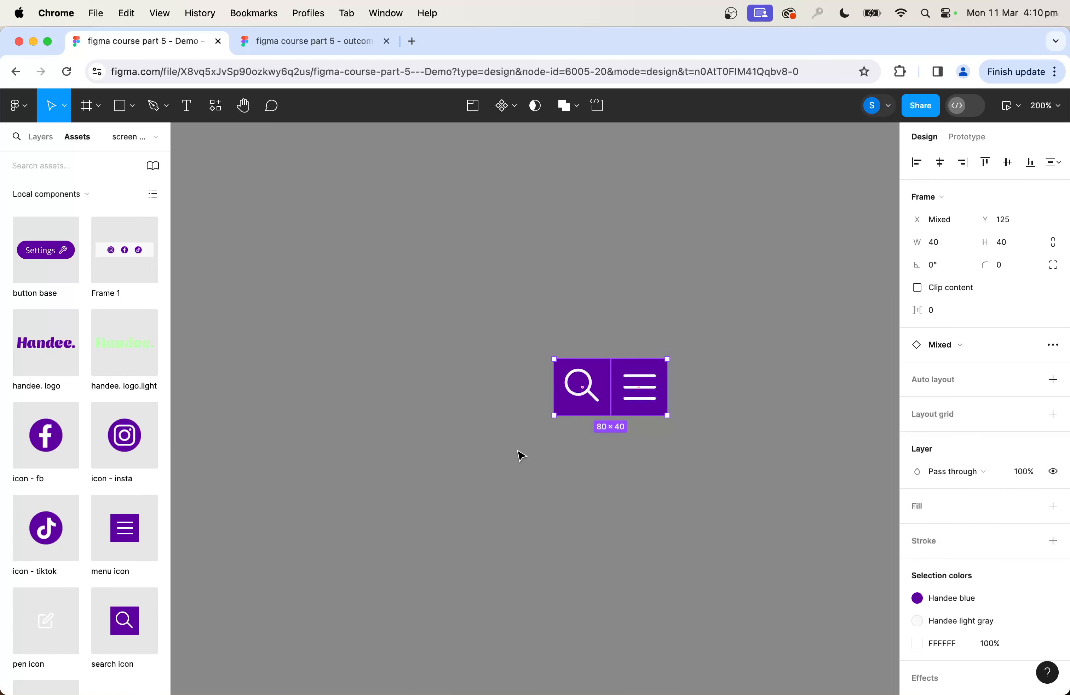
{"action": "key", "text": "shift+a"}
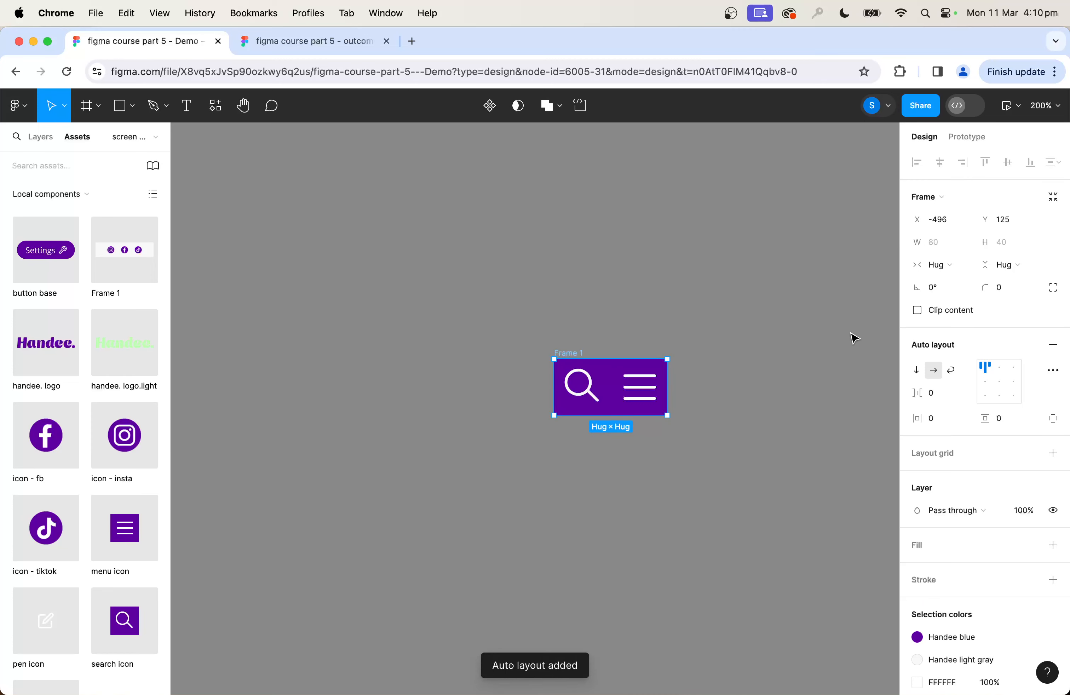
{"action": "left_click", "coordinate": [761, 362]}
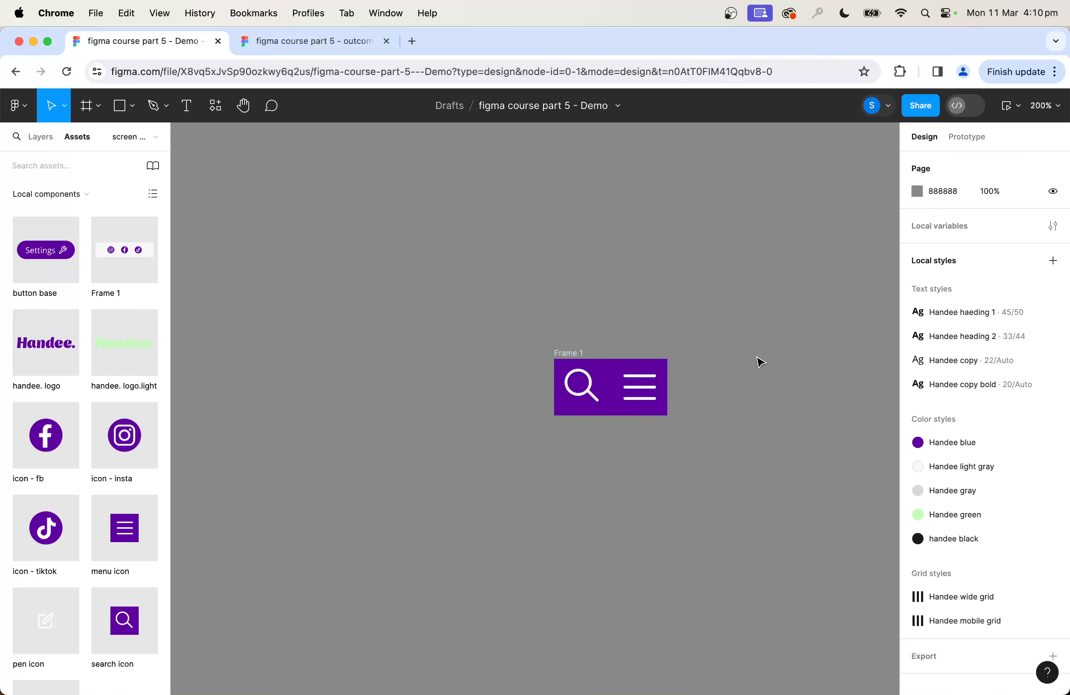
{"action": "mouse_move", "coordinate": [566, 357]}
{"action": "left_mouse_down"}
{"action": "mouse_move", "coordinate": [572, 322]}
{"action": "mouse_move", "coordinate": [576, 335]}
{"action": "mouse_move", "coordinate": [563, 339]}
{"action": "left_mouse_up"}
{"action": "left_click", "coordinate": [774, 382]}
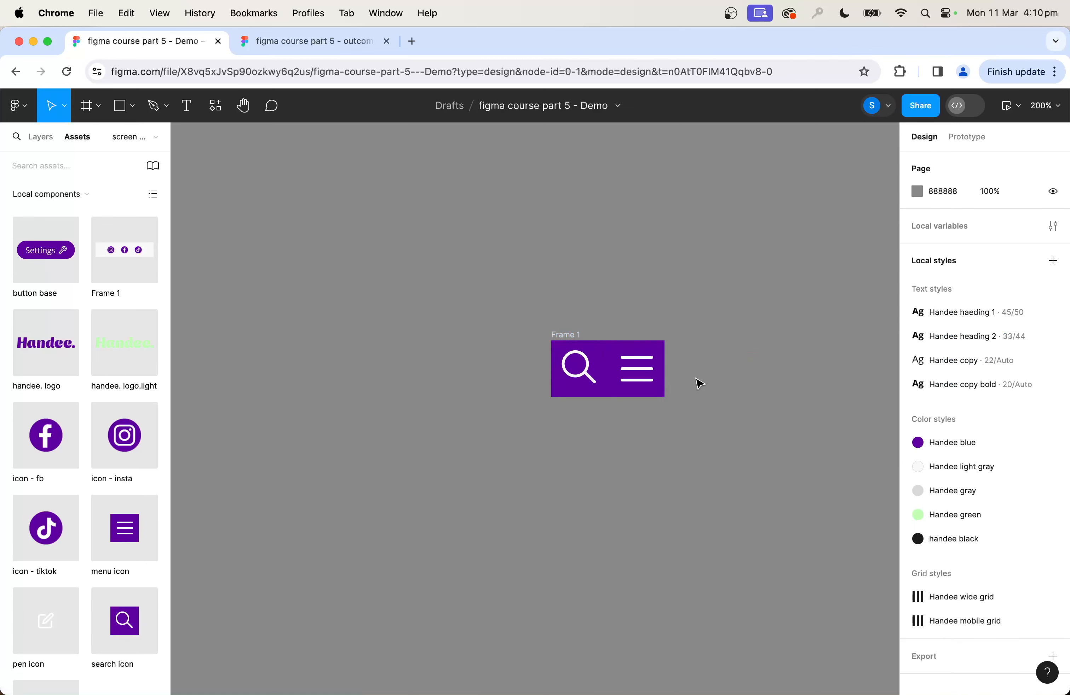
Duplicate the search icon inside the auto layout frame and move the copy after the menu icon
{"action": "left_click", "coordinate": [579, 384]}
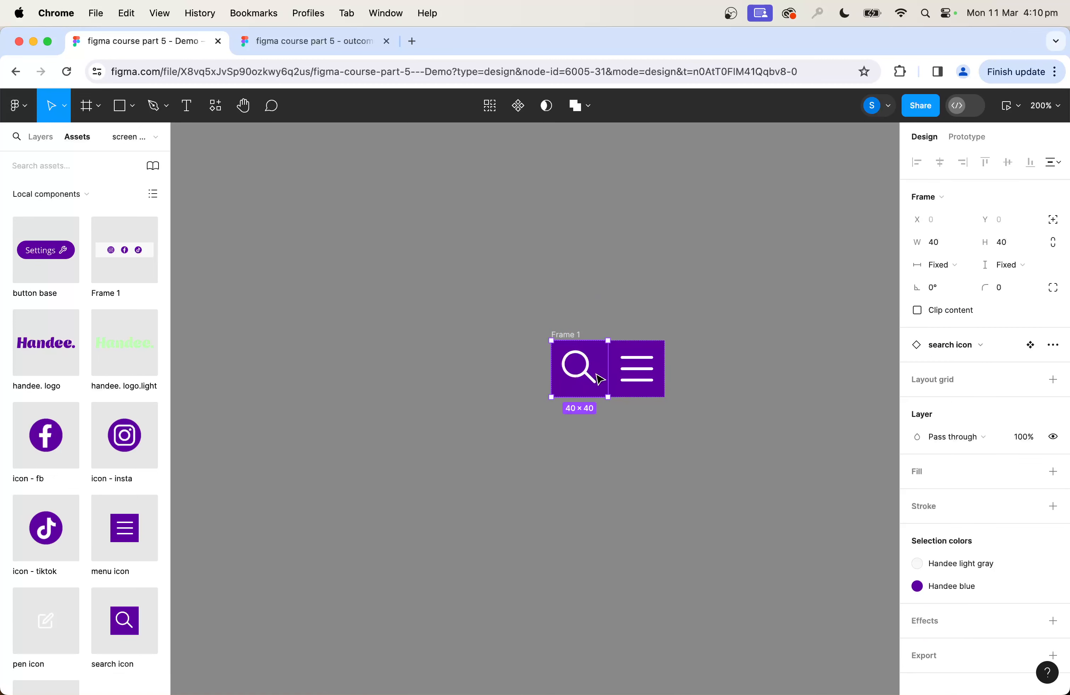
{"action": "key", "text": "super+d"}
{"action": "left_click", "coordinate": [689, 438]}
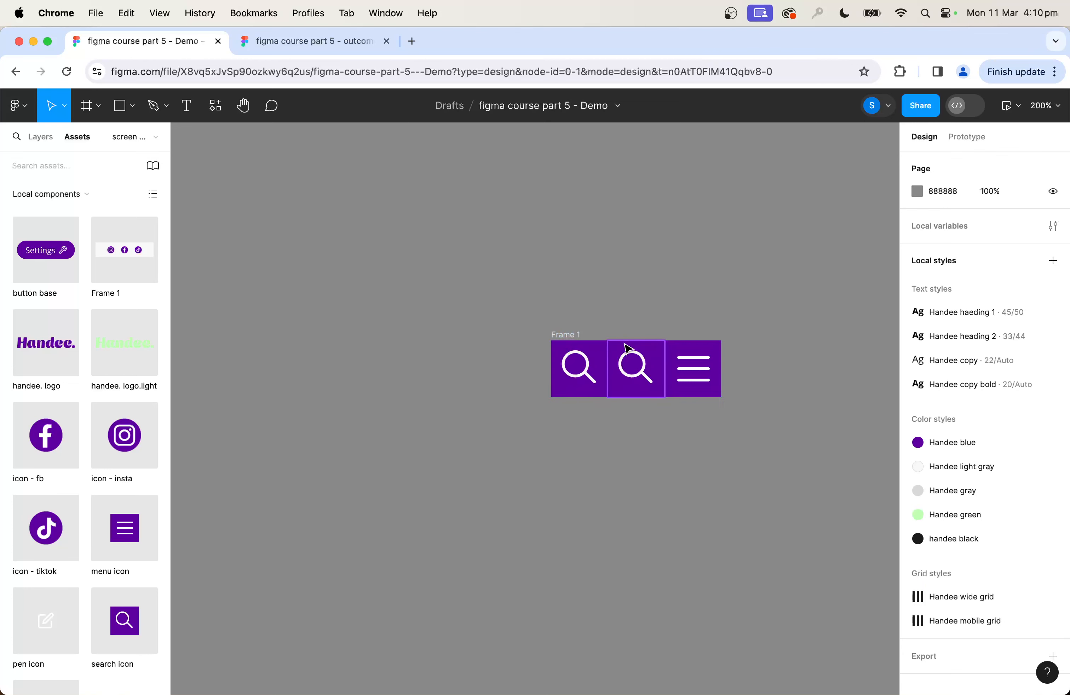
{"action": "left_click_drag", "start_coordinate": [637, 384], "coordinate": [692, 366]}
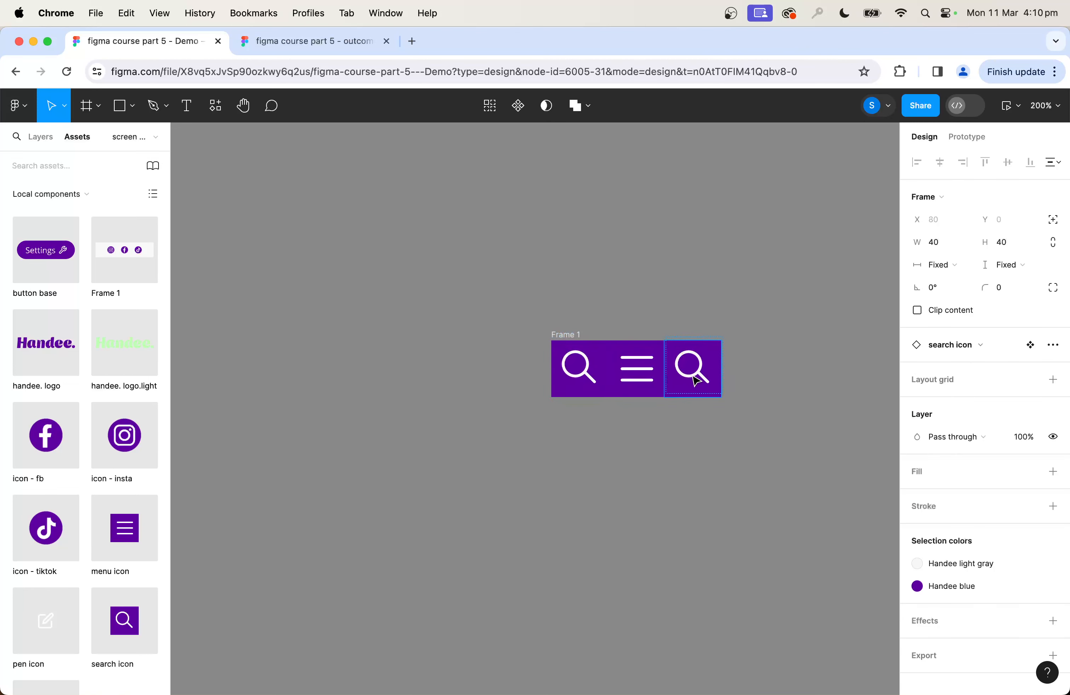
{"action": "left_click", "coordinate": [691, 451]}
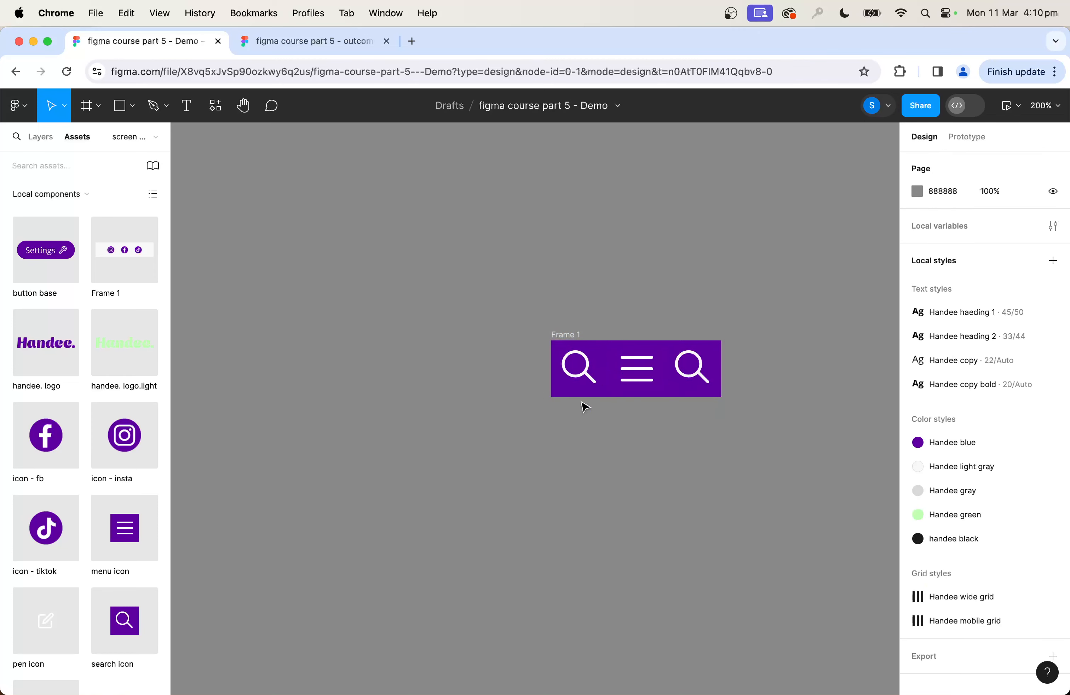
Delete the extra search icon that follows the menu icon in the frame
{"action": "left_click", "coordinate": [581, 384]}
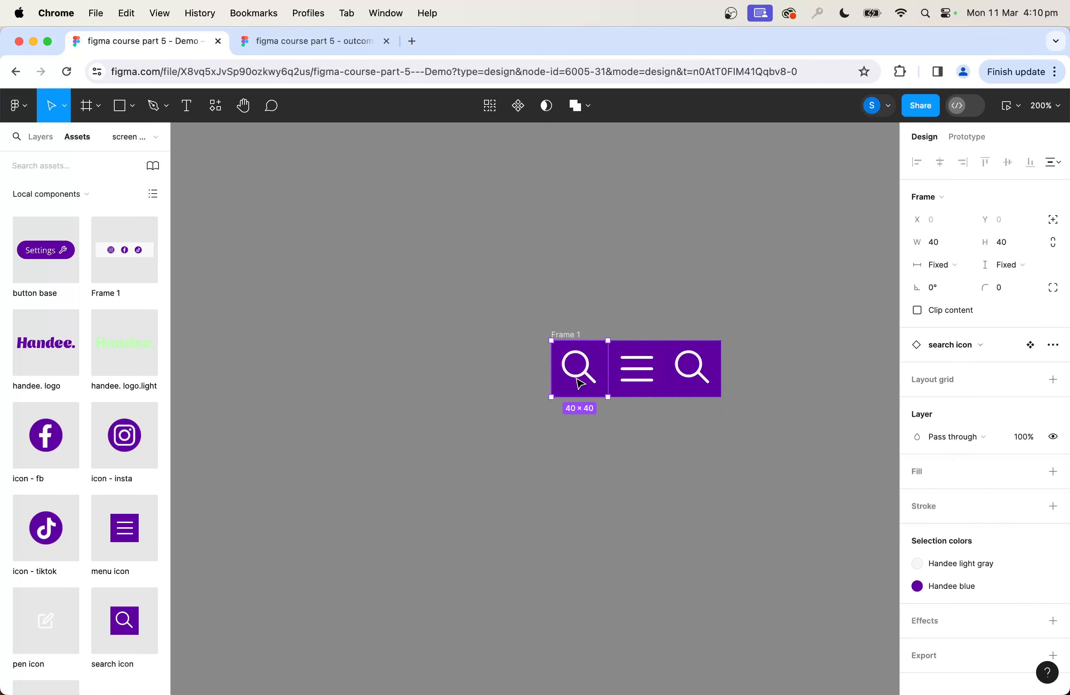
{"action": "left_click_drag", "start_coordinate": [581, 384], "coordinate": [698, 380]}
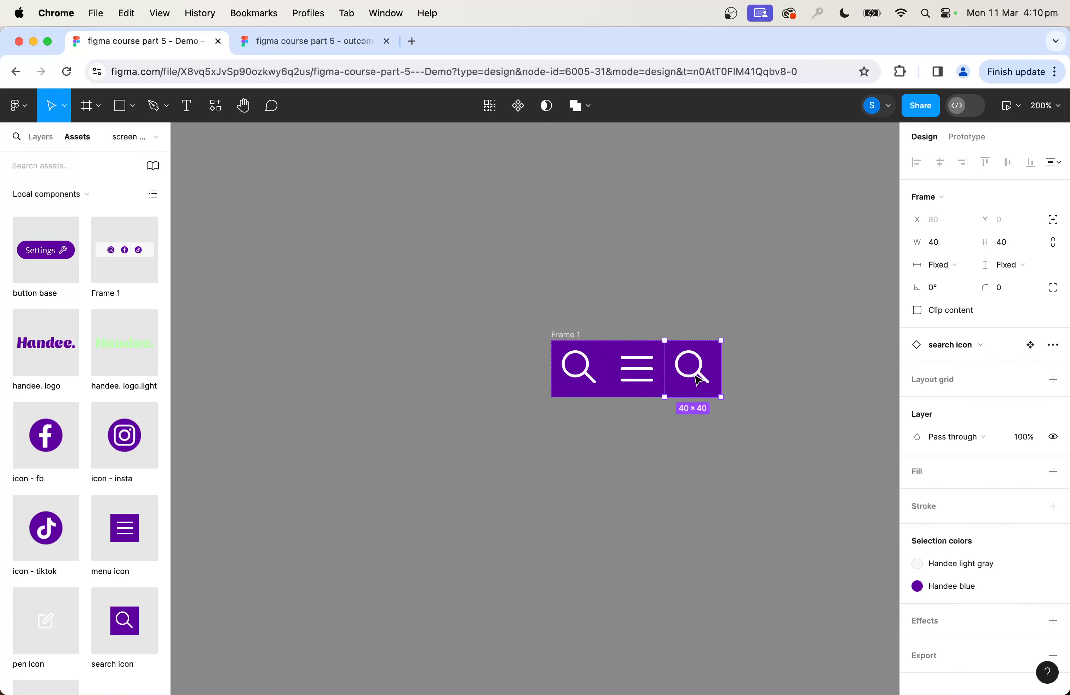
{"action": "key", "text": "Delete"}
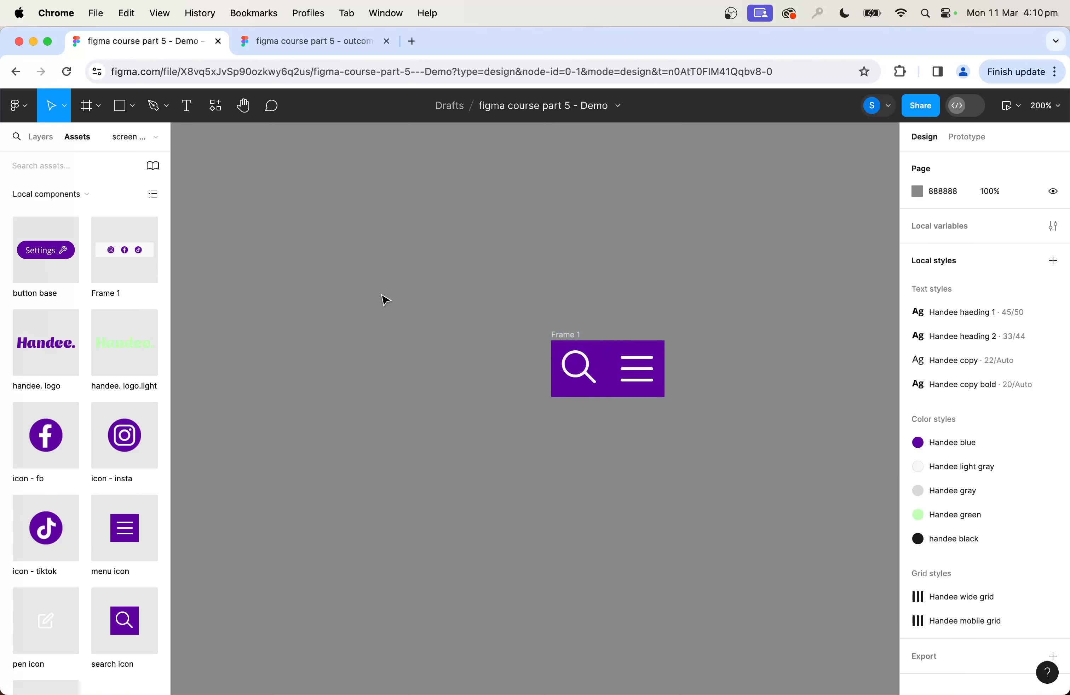
Place the handee. logo level with and before the search and menu icon frame, and wrap both in auto layout
{"action": "left_click_drag", "start_coordinate": [41, 343], "coordinate": [397, 375]}
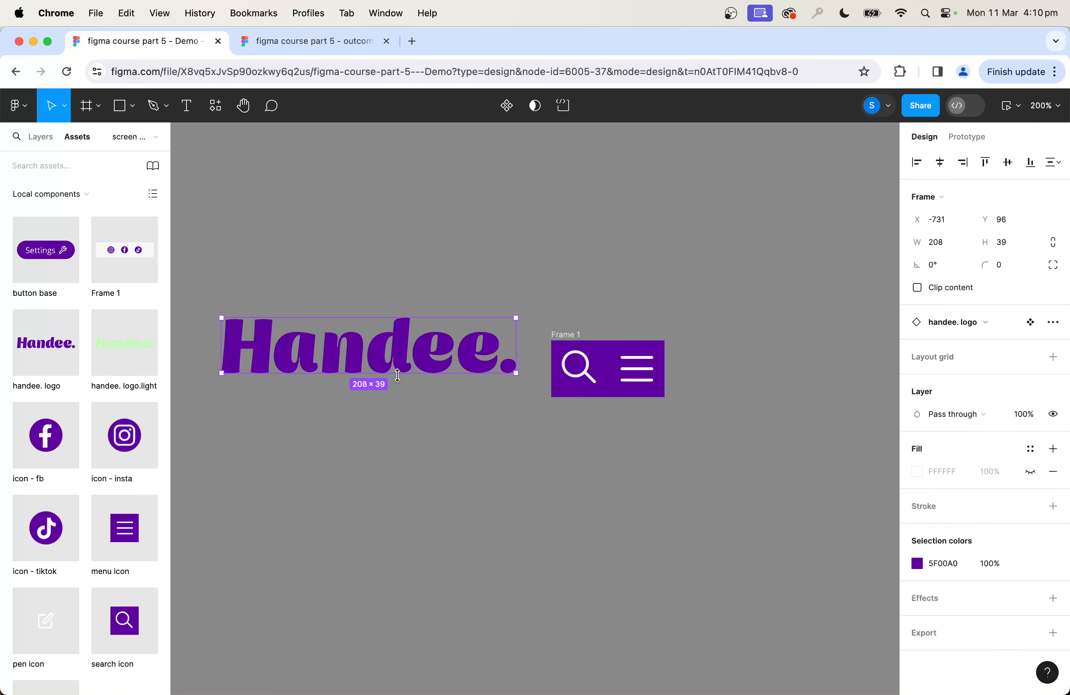
{"action": "scroll", "coordinate": [412, 403], "scroll_direction": "left", "scroll_amount": 5}
{"action": "left_click_drag", "start_coordinate": [566, 351], "coordinate": [450, 370]}
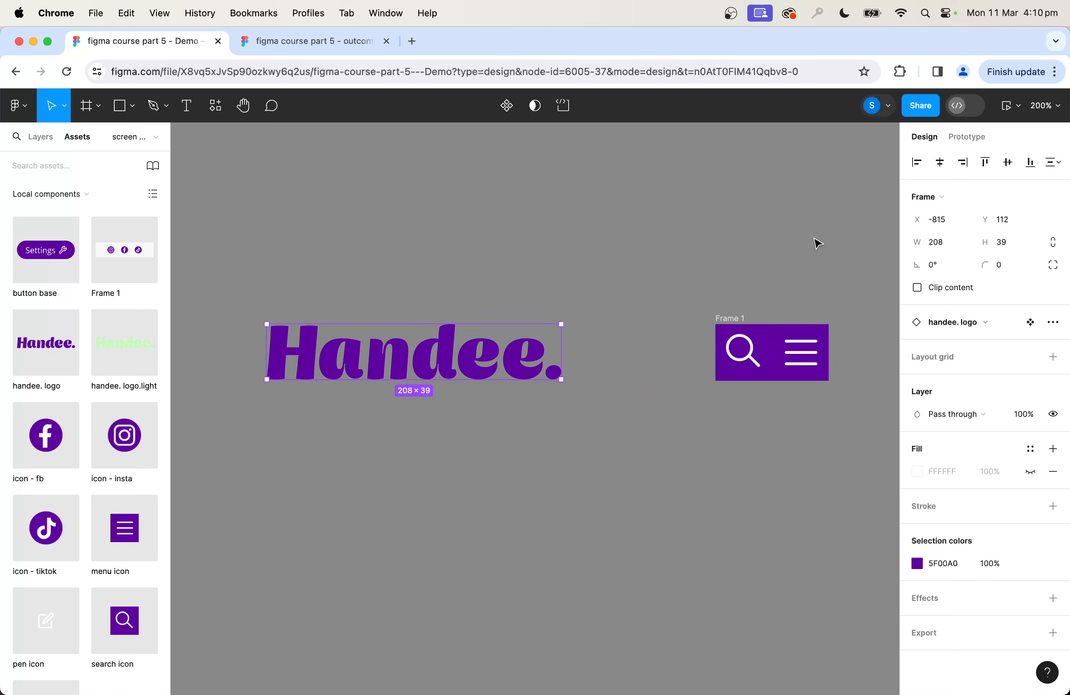
{"action": "left_click_drag", "start_coordinate": [869, 262], "coordinate": [273, 443]}
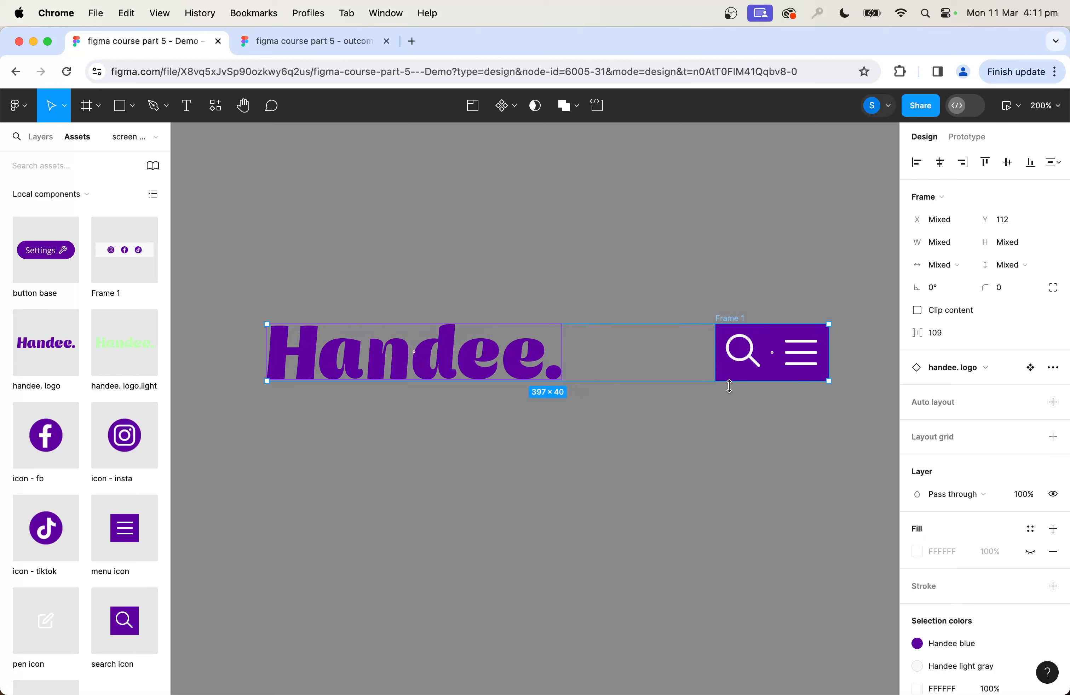
{"action": "left_click", "coordinate": [1053, 403]}
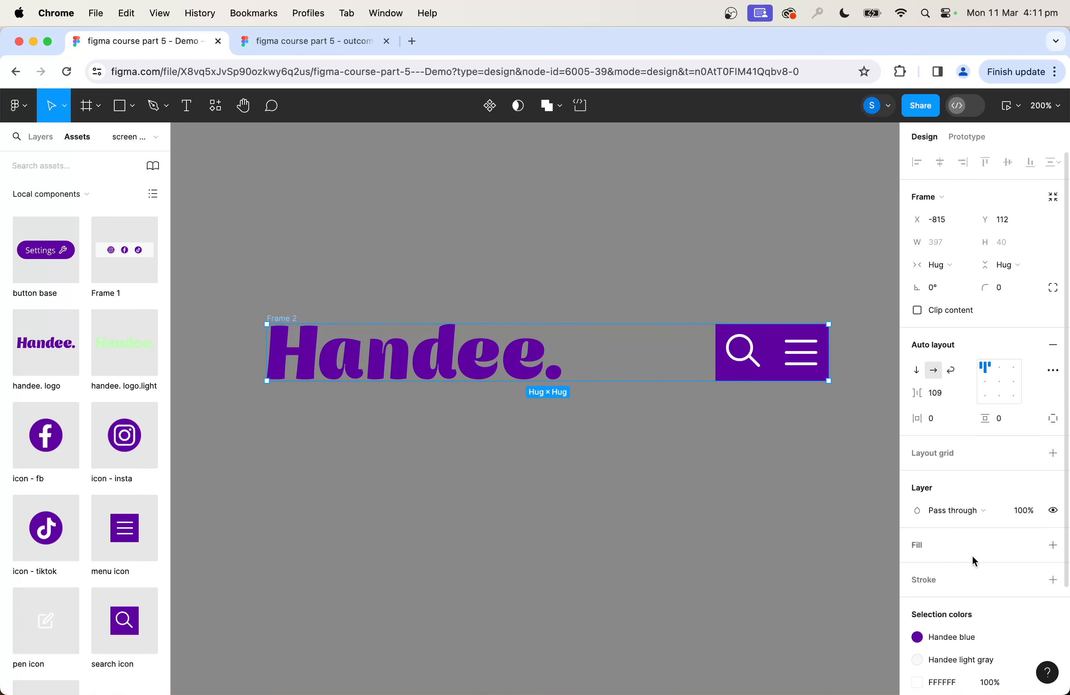
Apply the Handee light gray colour style as the fill of the logo and icons frame
{"action": "scroll", "coordinate": [972, 555], "scroll_direction": "down", "scroll_amount": 2}
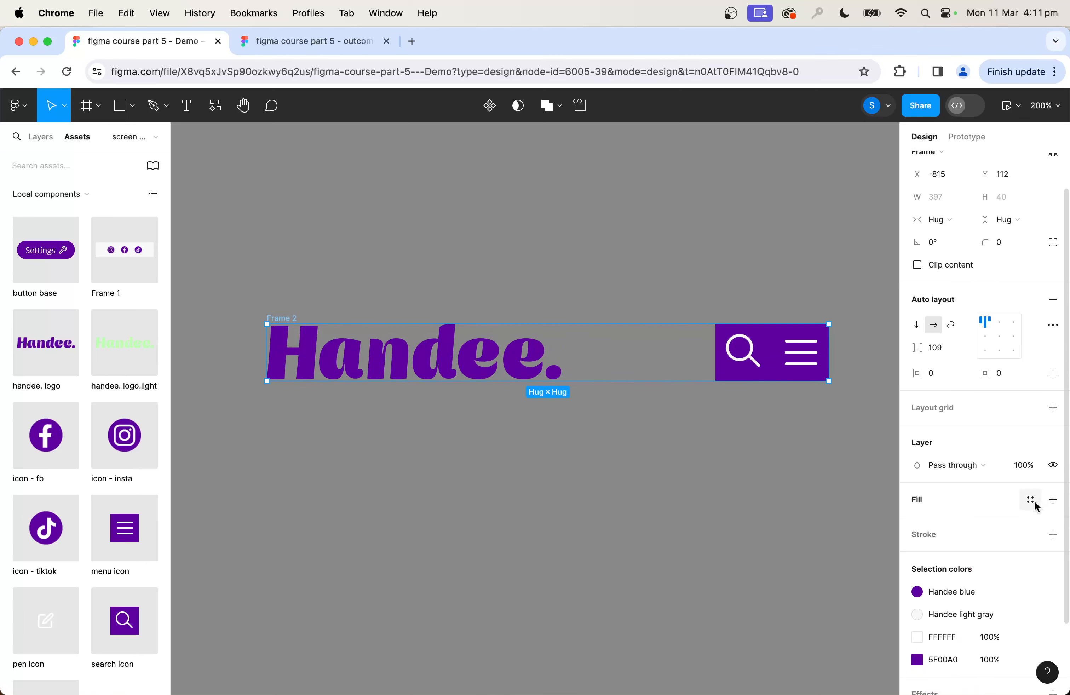
{"action": "left_click", "coordinate": [1033, 504]}
{"action": "left_click", "coordinate": [784, 510]}
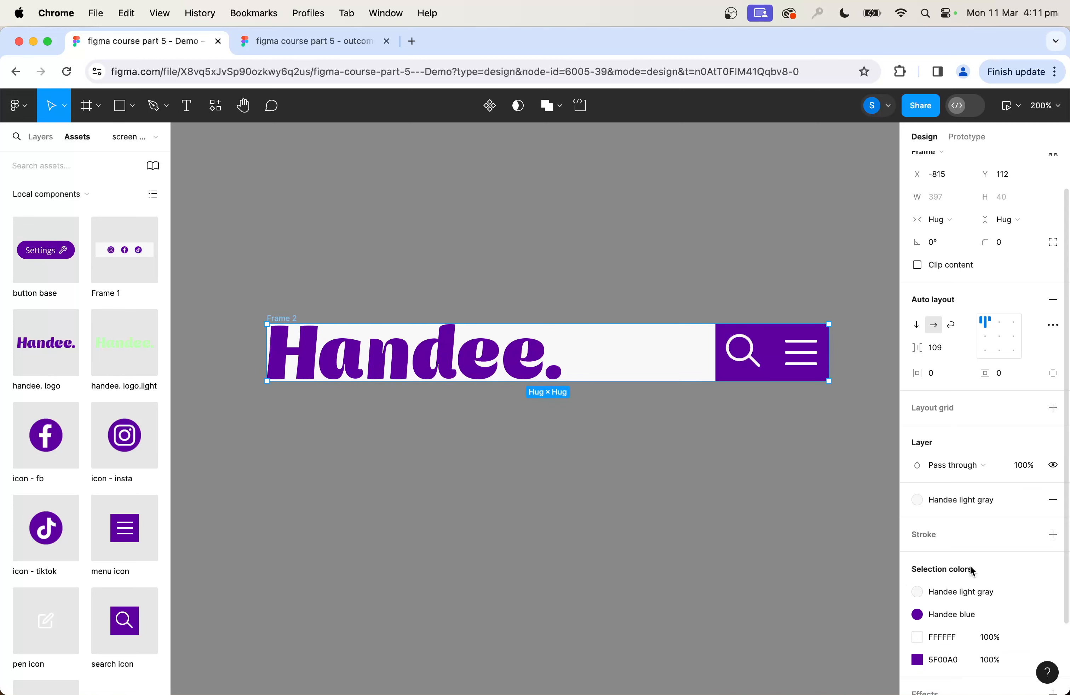
Set both the horizontal and vertical padding of the logo and icons frame to 20
{"action": "left_click", "coordinate": [932, 372]}
{"action": "type", "text": "20"}
{"action": "left_click", "coordinate": [999, 372]}
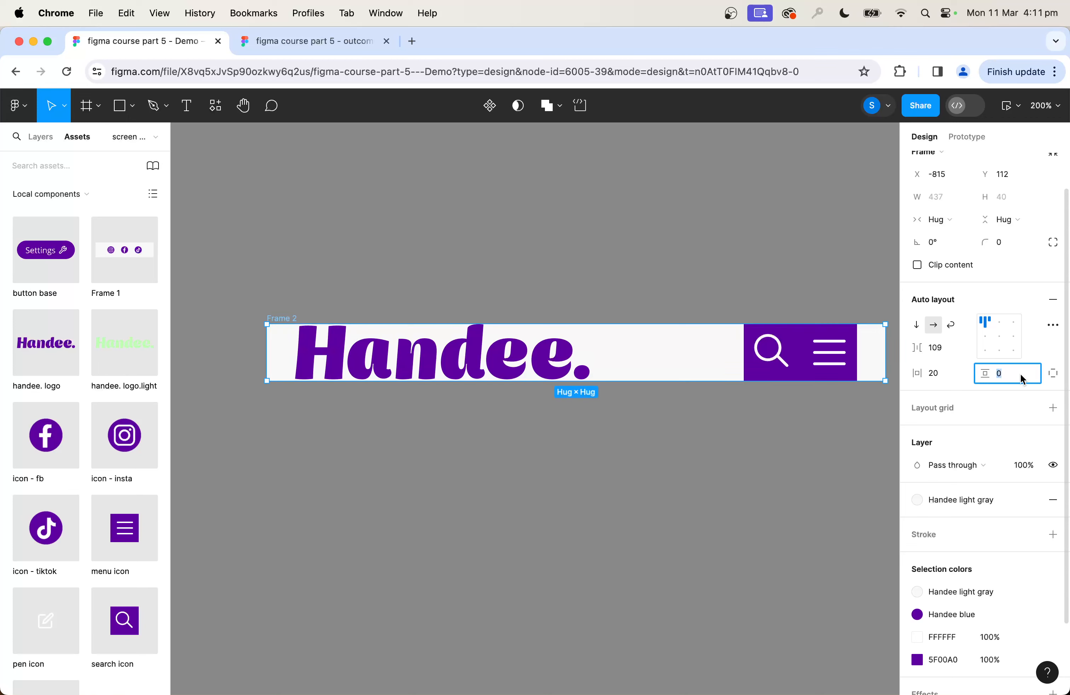
{"action": "type", "text": "20"}
{"action": "key", "text": "Return"}
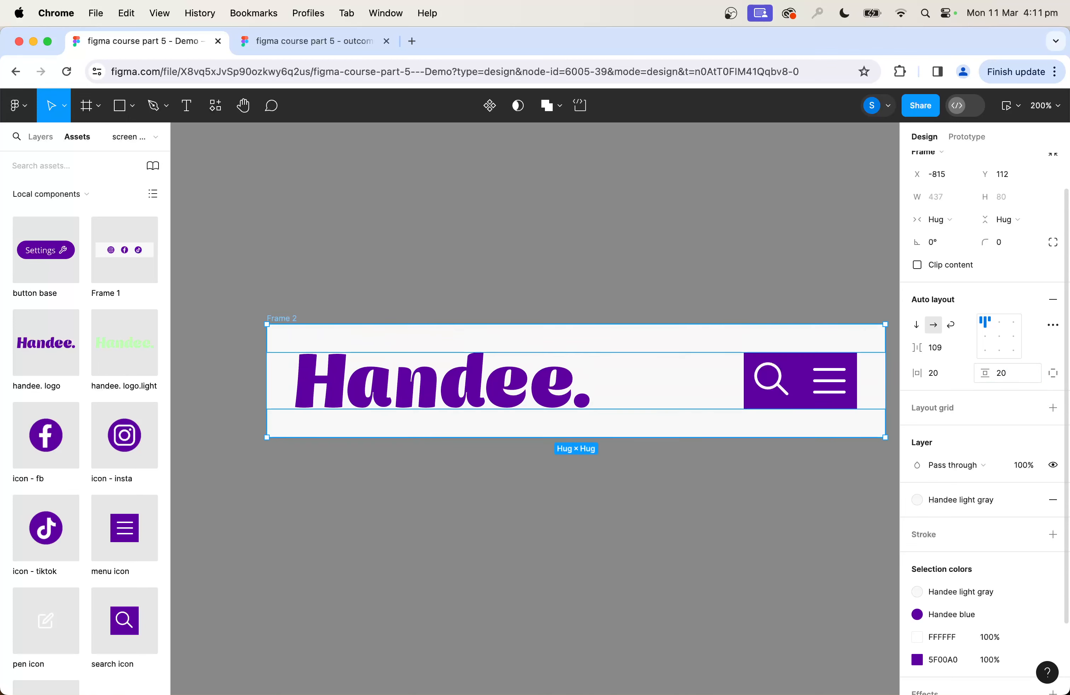
{"action": "left_click", "coordinate": [657, 279]}
{"action": "left_click_drag", "start_coordinate": [713, 461], "coordinate": [721, 394]}
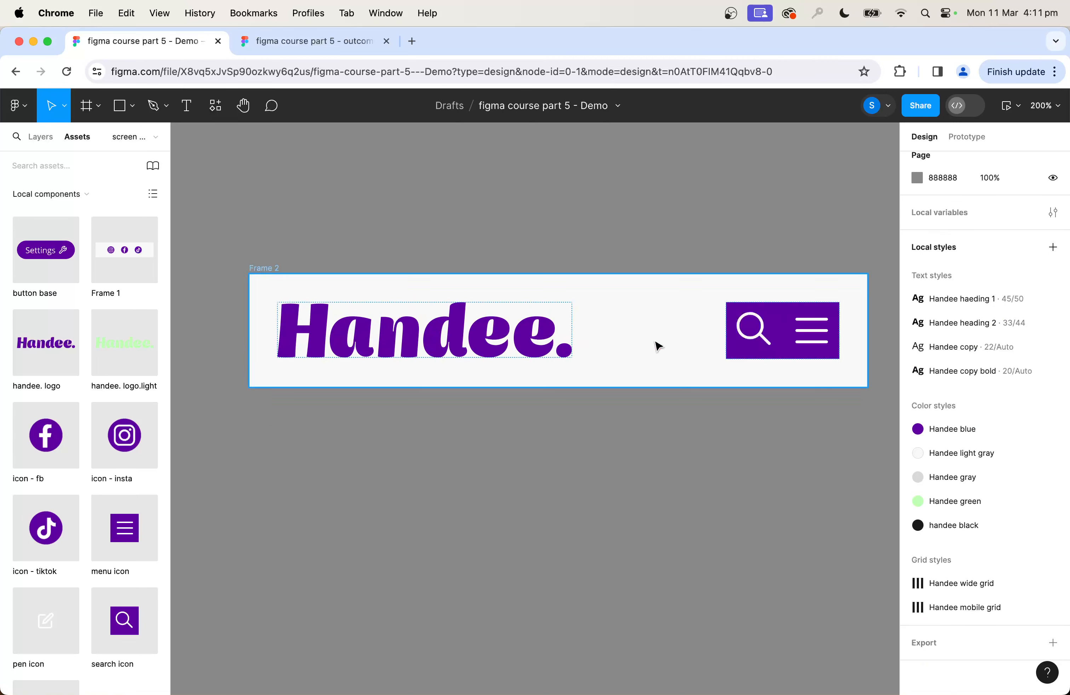
Set the gap between the search and menu icons in the nested frame to 20
{"action": "left_click", "coordinate": [767, 338]}
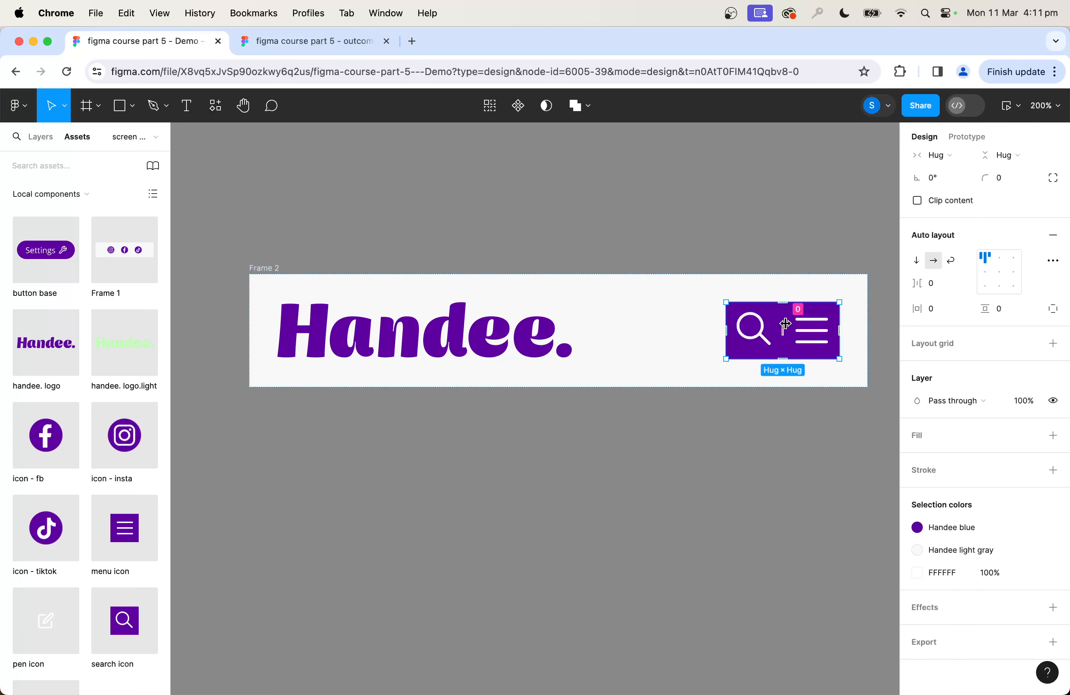
{"action": "left_click", "coordinate": [933, 286]}
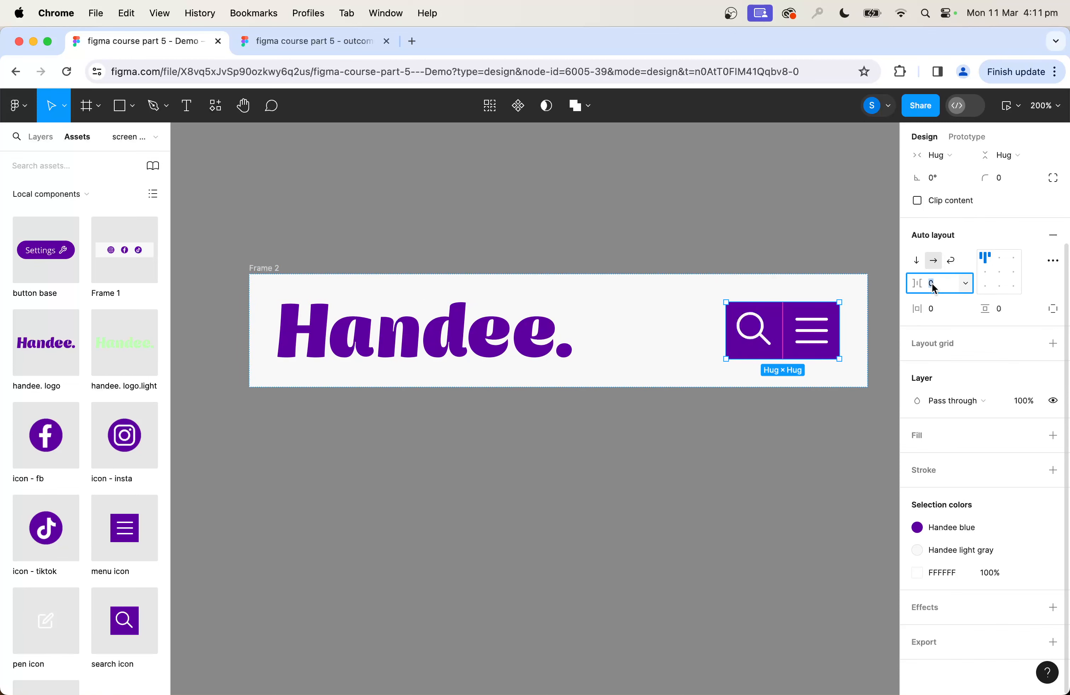
{"action": "key", "text": "Return"}
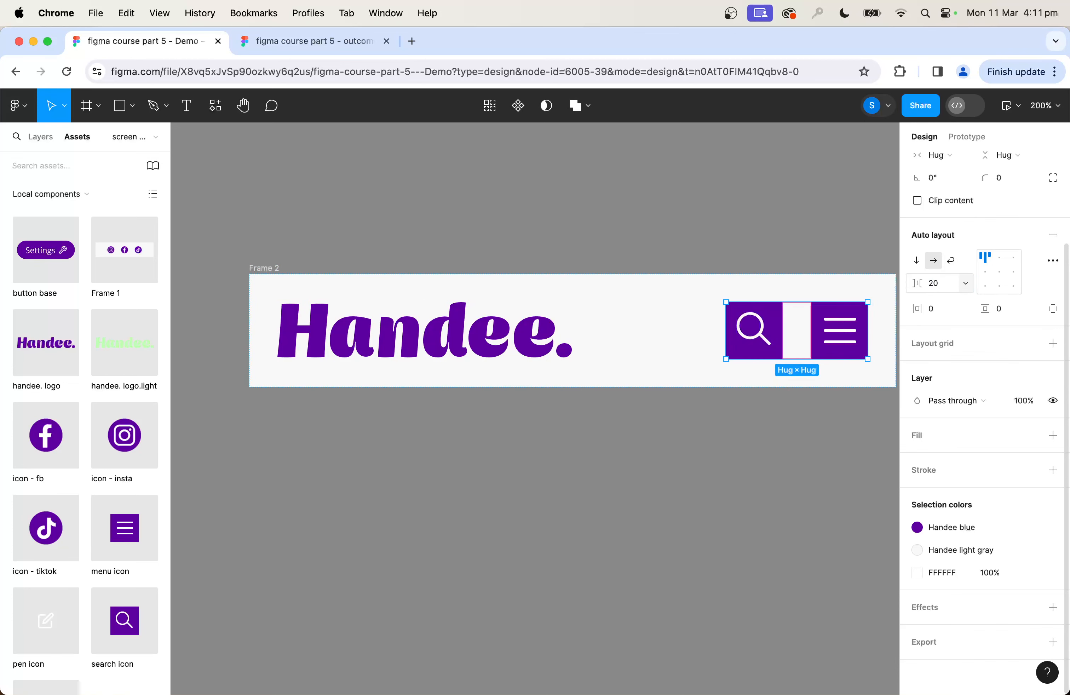
{"action": "left_click", "coordinate": [840, 471]}
{"action": "scroll", "coordinate": [764, 513], "scroll_direction": "up", "scroll_amount": 3}
{"action": "scroll", "coordinate": [764, 514], "scroll_direction": "right", "scroll_amount": 3}
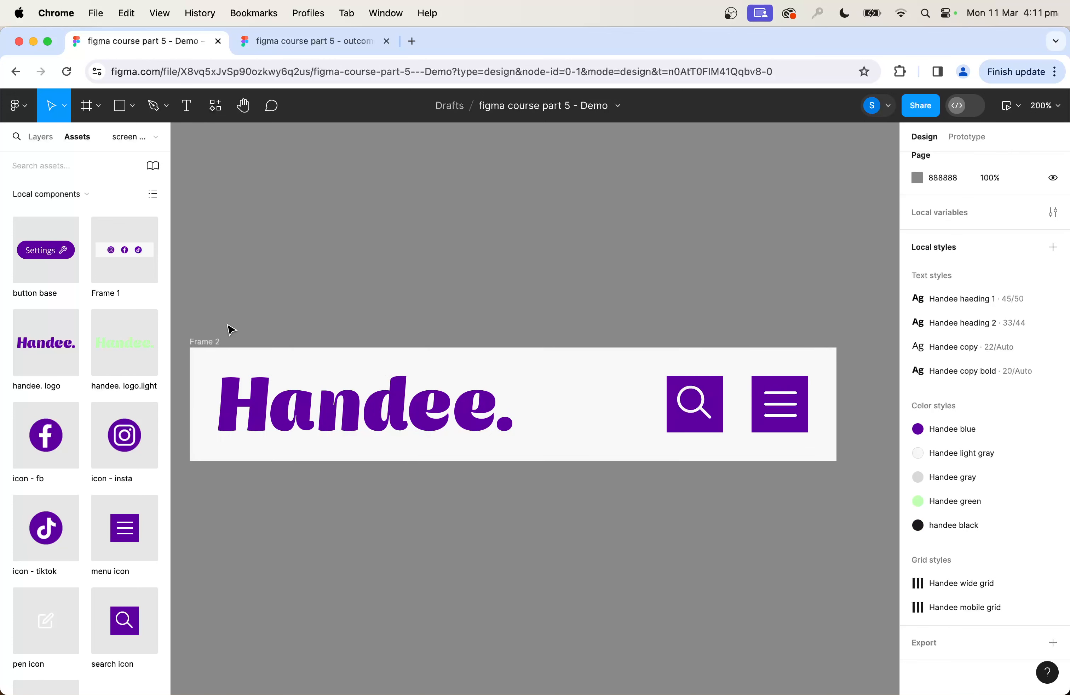
{"action": "left_click", "coordinate": [211, 342]}
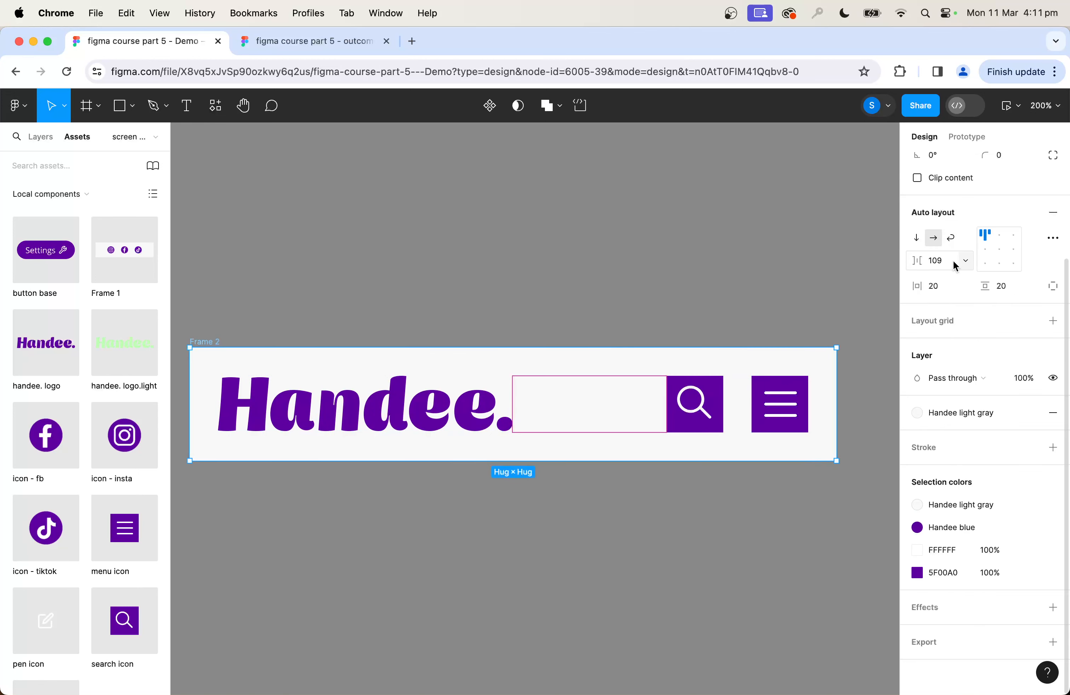
{"action": "left_click", "coordinate": [282, 306]}
{"action": "left_click", "coordinate": [207, 342]}
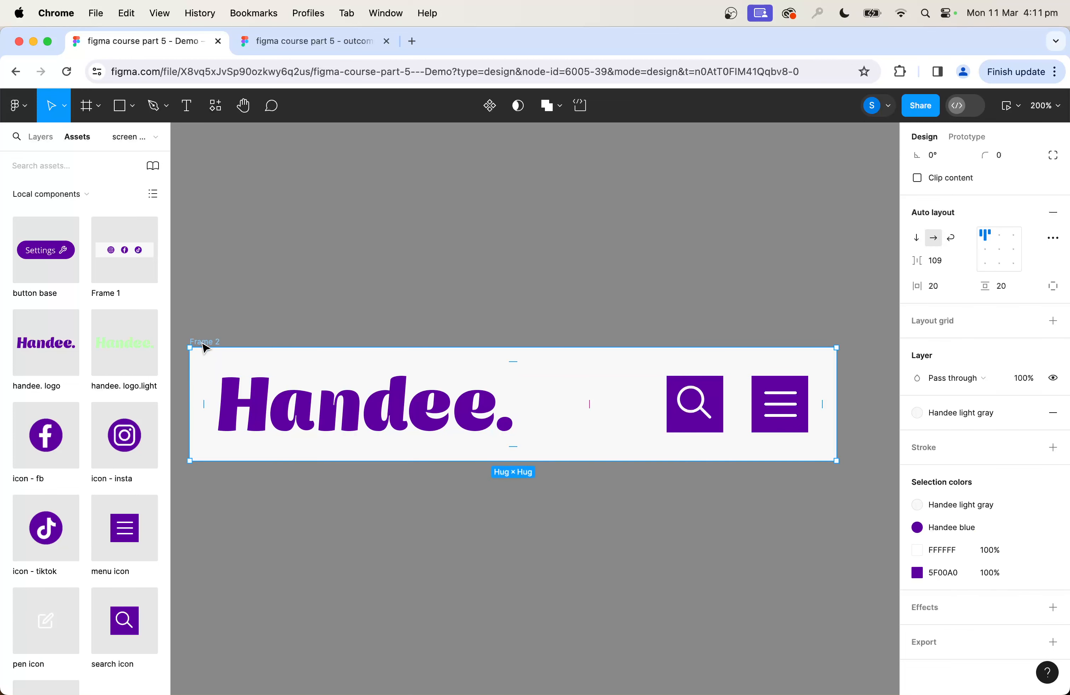
{"action": "scroll", "coordinate": [943, 367], "scroll_direction": "up", "scroll_amount": 5}
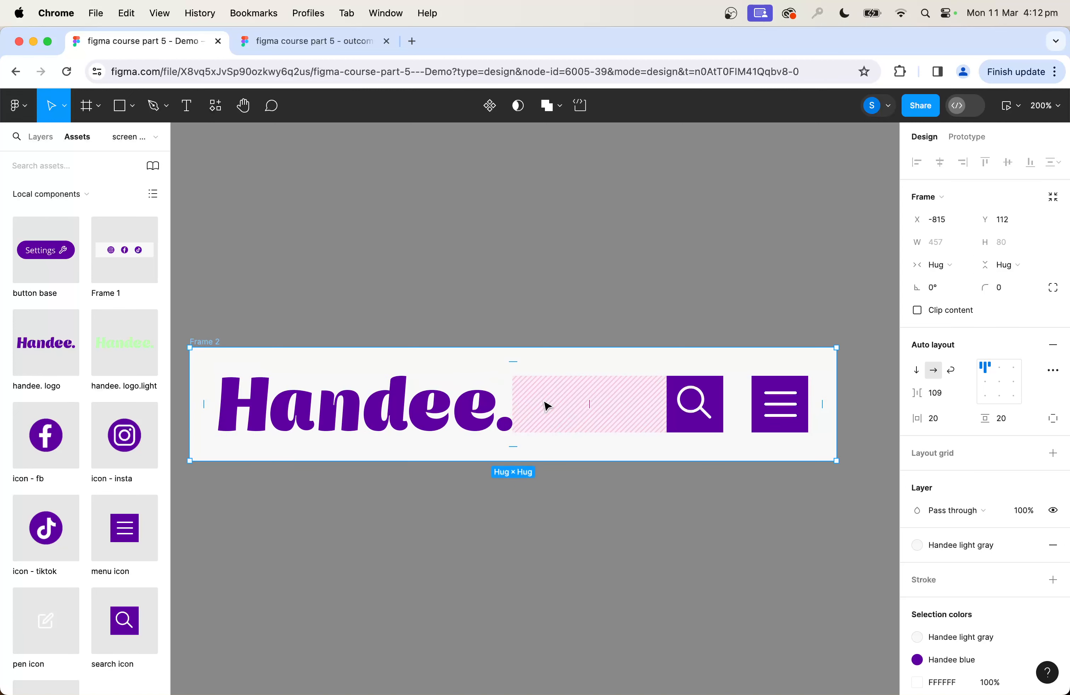
{"action": "mouse_move", "coordinate": [590, 403]}
{"action": "left_mouse_down"}
{"action": "mouse_move", "coordinate": [557, 404]}
{"action": "mouse_move", "coordinate": [614, 405]}
{"action": "mouse_move", "coordinate": [575, 401]}
{"action": "mouse_move", "coordinate": [589, 403]}
{"action": "left_mouse_up"}
{"action": "left_click", "coordinate": [441, 329]}
Set the horizontal resizing of the logo and icons frame to Fixed
{"action": "left_click", "coordinate": [221, 344]}
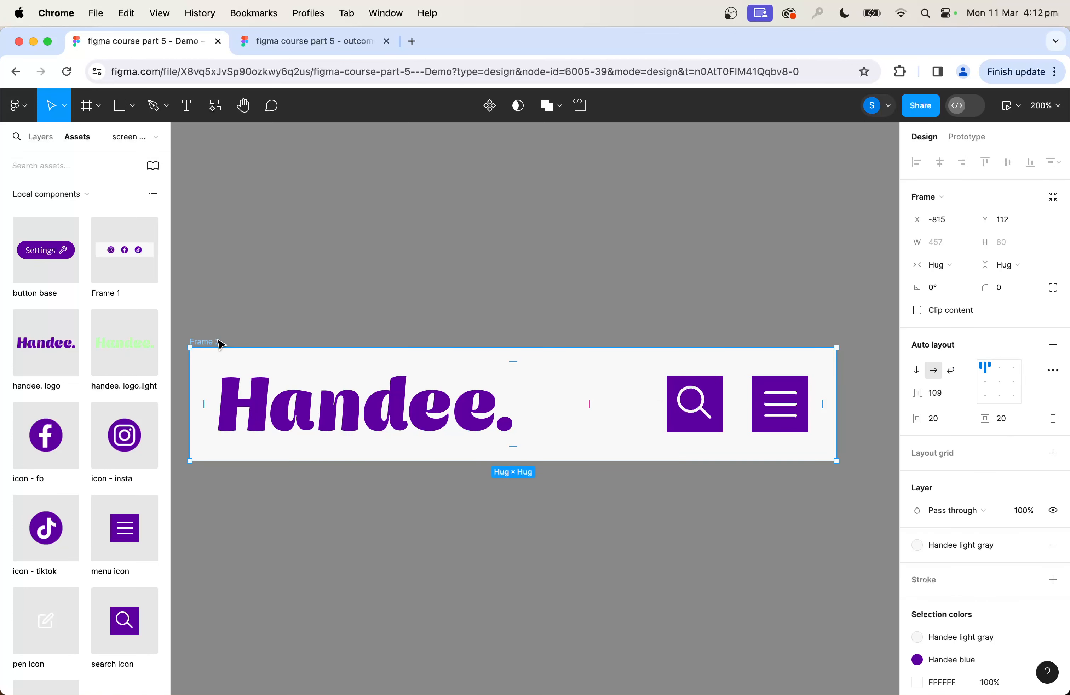
{"action": "left_click", "coordinate": [944, 267]}
{"action": "left_click", "coordinate": [949, 247]}
Try resizing the logo and icons frame freehand, up to about 513 by 84, and undo each resize
{"action": "left_click_drag", "start_coordinate": [835, 465], "coordinate": [774, 484]}
{"action": "key", "text": "super+z"}
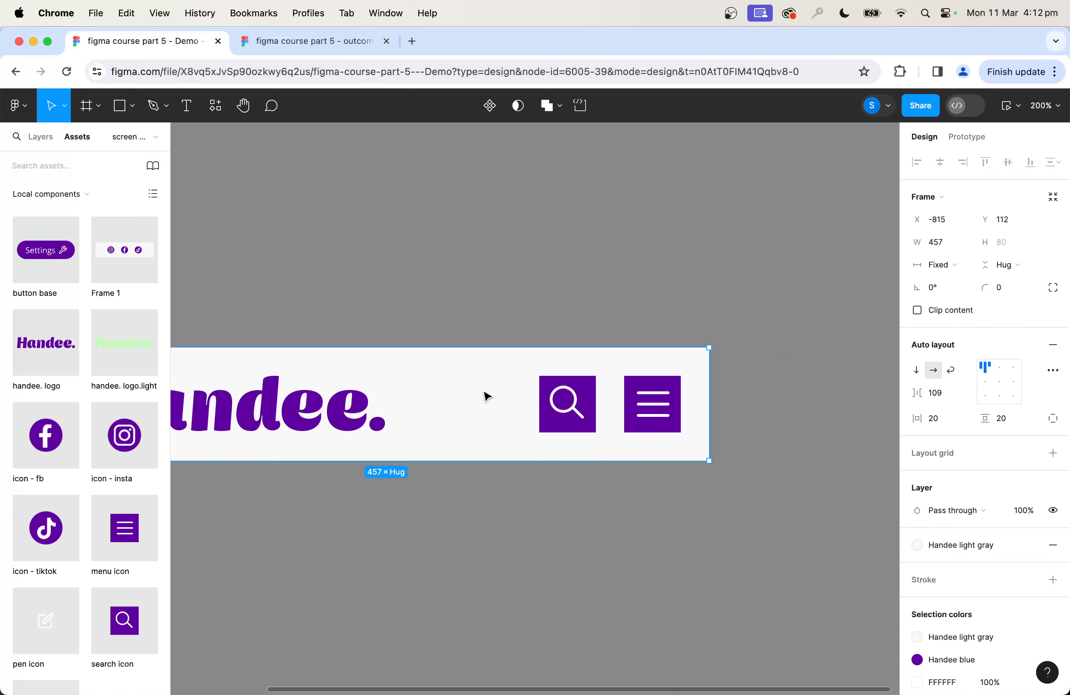
{"action": "scroll", "coordinate": [542, 288], "scroll_direction": "left", "scroll_amount": 3}
{"action": "left_click_drag", "start_coordinate": [787, 442], "coordinate": [802, 460]}
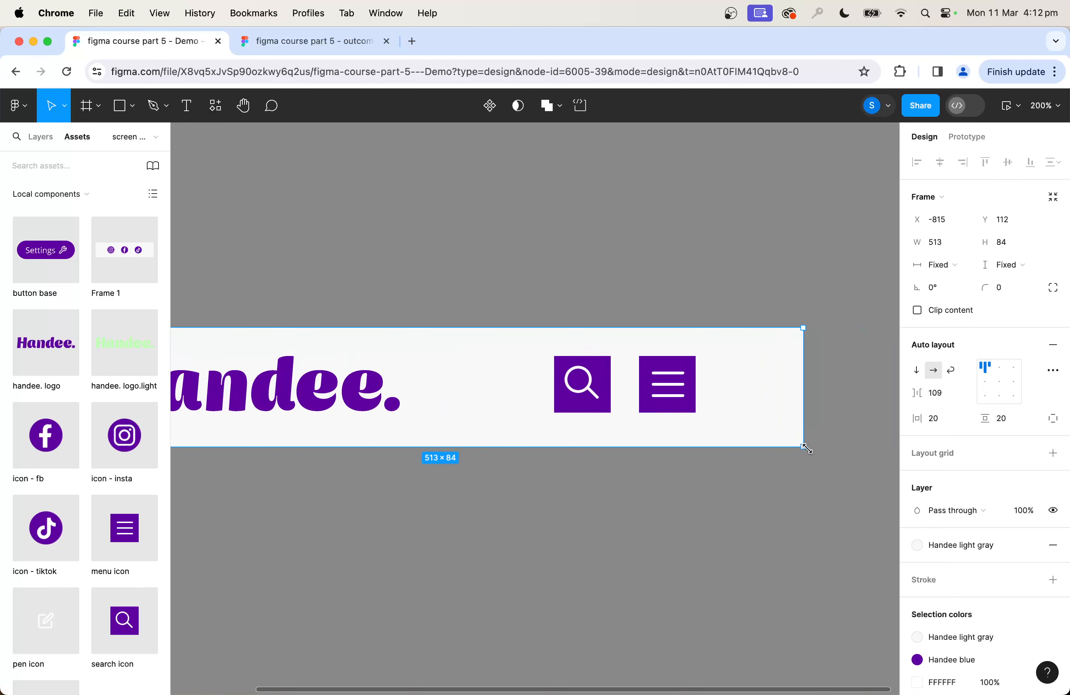
{"action": "key", "text": "super+z"}
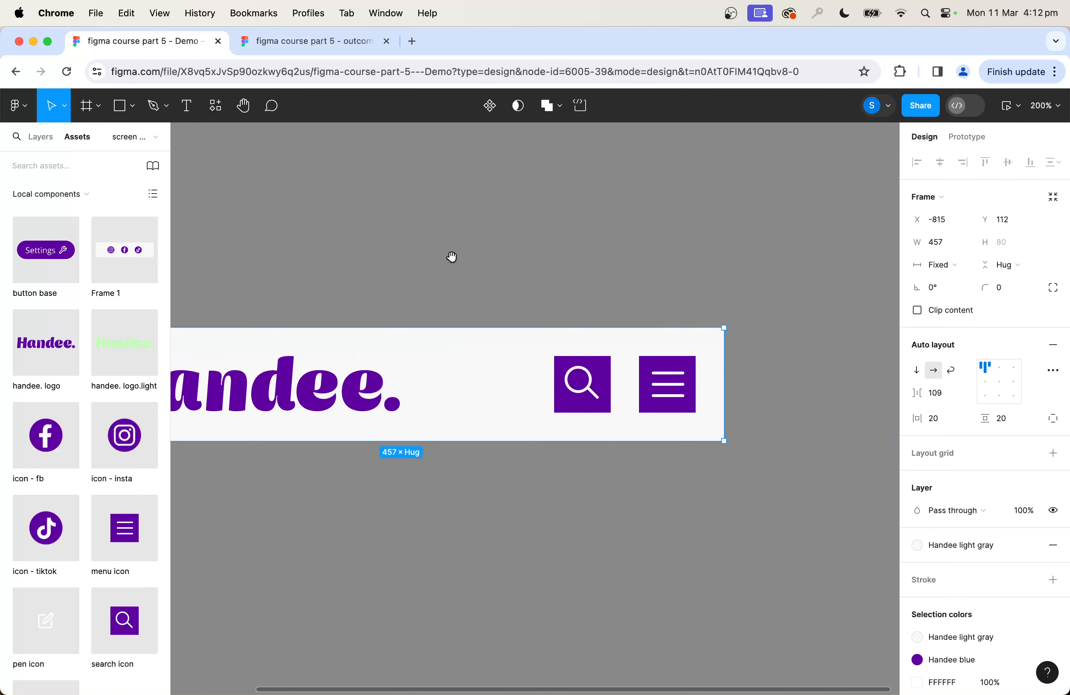
{"action": "scroll", "coordinate": [451, 255], "scroll_direction": "left", "scroll_amount": 3}
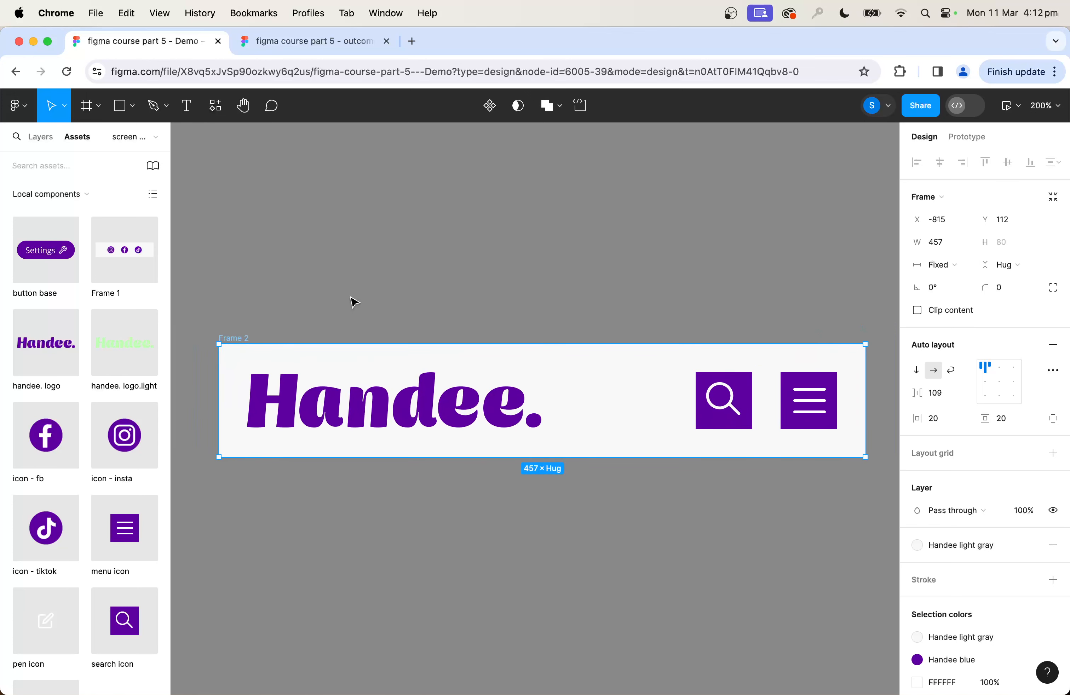
Set the logo and icons frame's width to 390 and the gap between its items to Auto
{"action": "left_click", "coordinate": [937, 243]}
{"action": "type", "text": "390"}
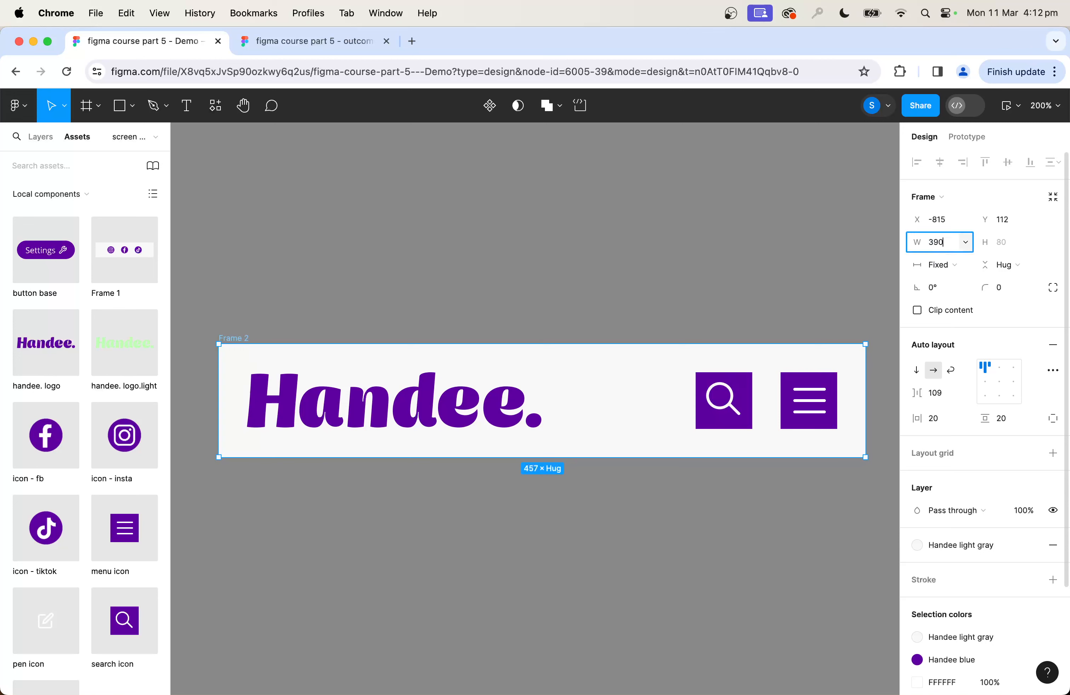
{"action": "key", "text": "Return"}
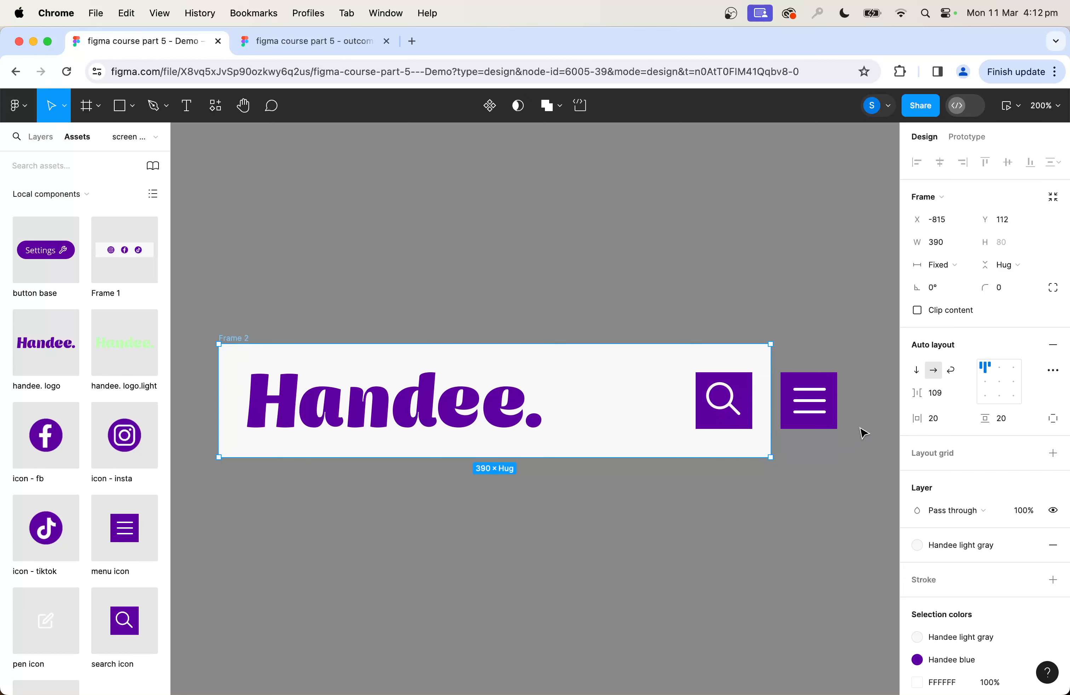
{"action": "left_click", "coordinate": [964, 395]}
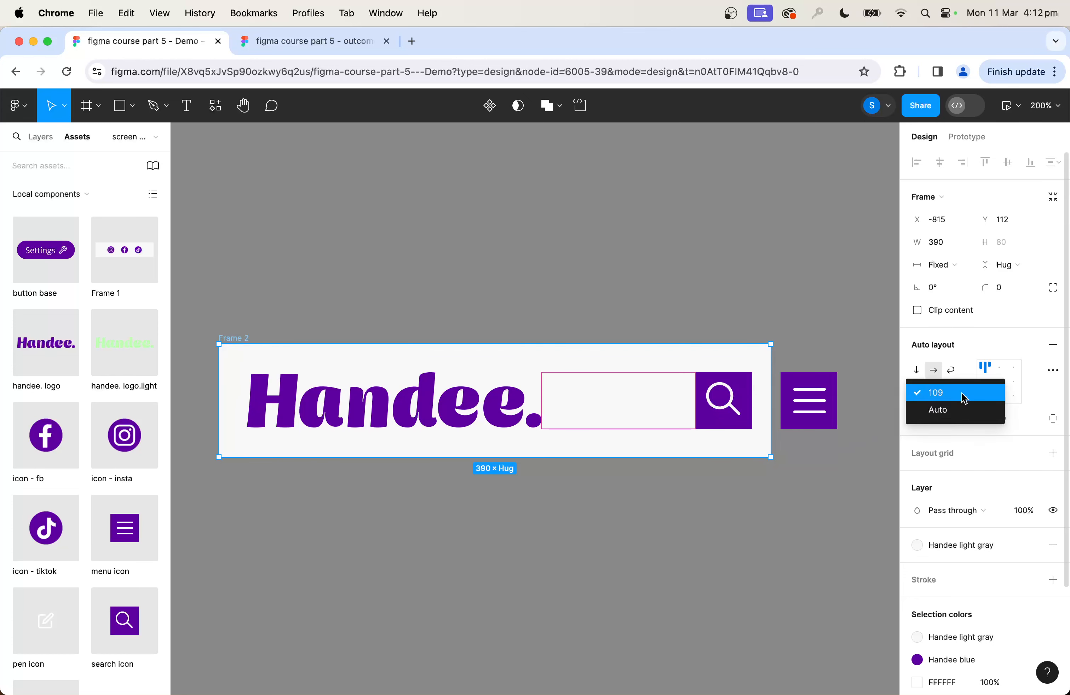
{"action": "left_click", "coordinate": [959, 408]}
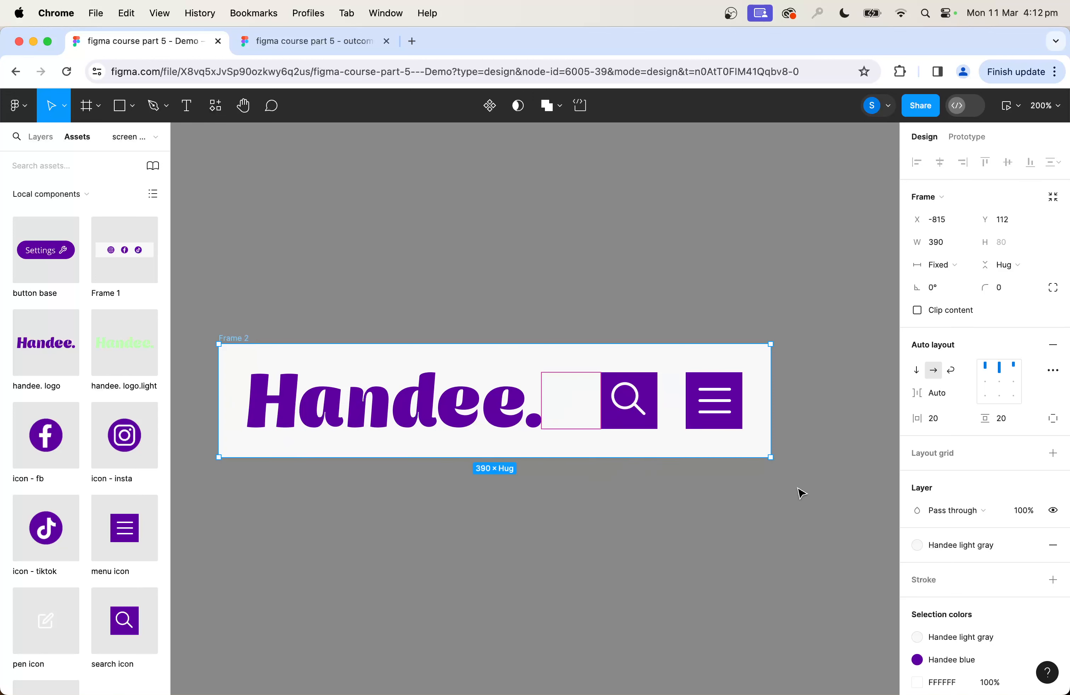
Duplicate the logo and icons frame and place the copy beside the original at the same height
{"action": "key", "text": "shift+0"}
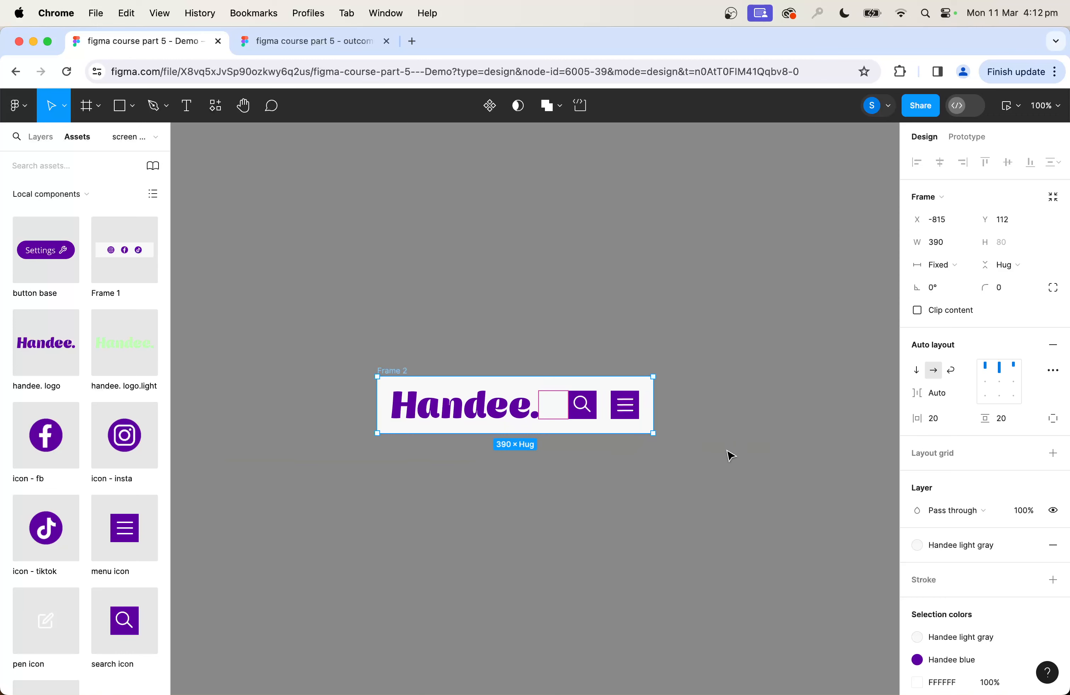
{"action": "left_click", "coordinate": [831, 426]}
{"action": "left_click", "coordinate": [643, 428]}
{"action": "left_click_drag", "start_coordinate": [320, 411], "coordinate": [614, 407]}
{"action": "left_click_drag", "start_coordinate": [712, 507], "coordinate": [602, 540]}
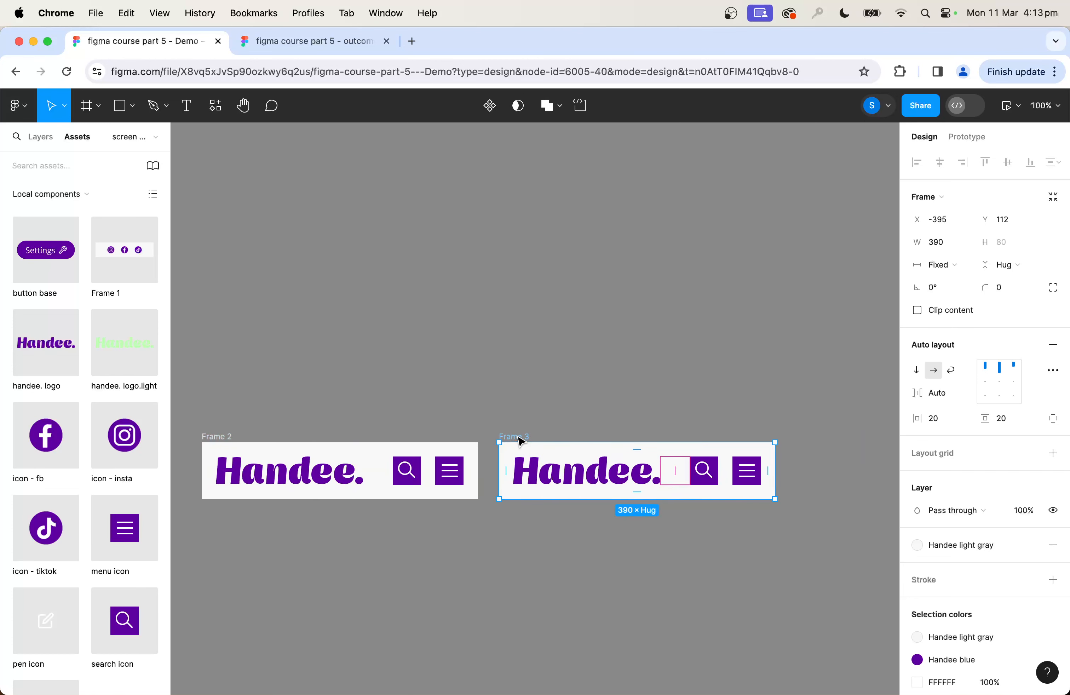
Set the duplicate frame's width to 430 to test the automatic spacing
{"action": "left_click", "coordinate": [944, 249]}
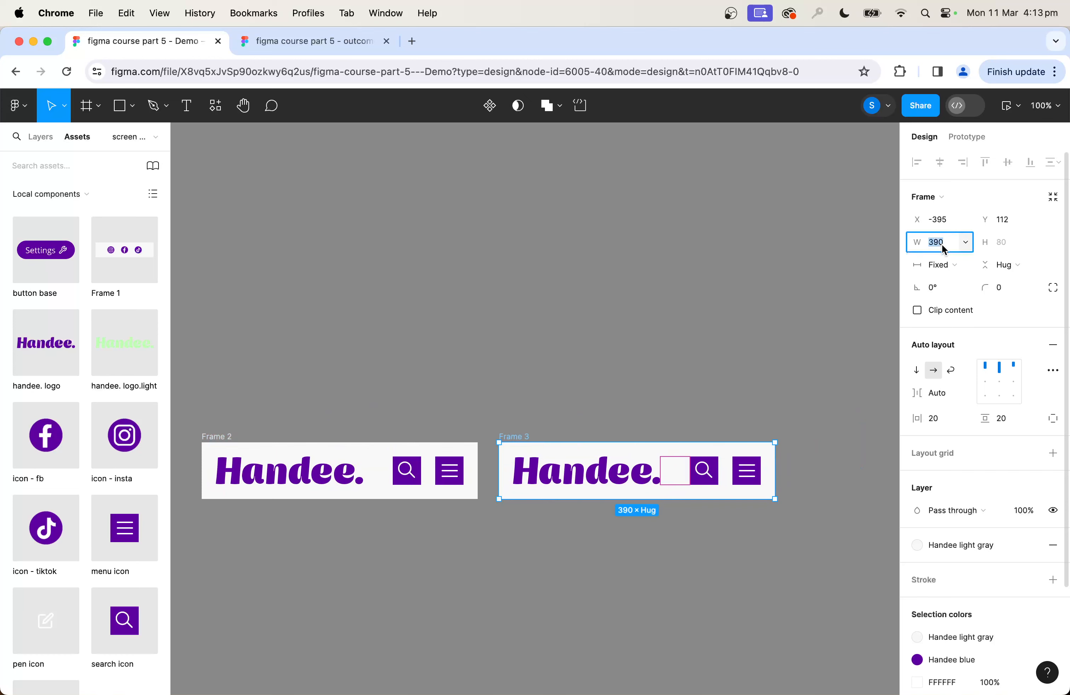
{"action": "type", "text": "430"}
{"action": "key", "text": "Return"}
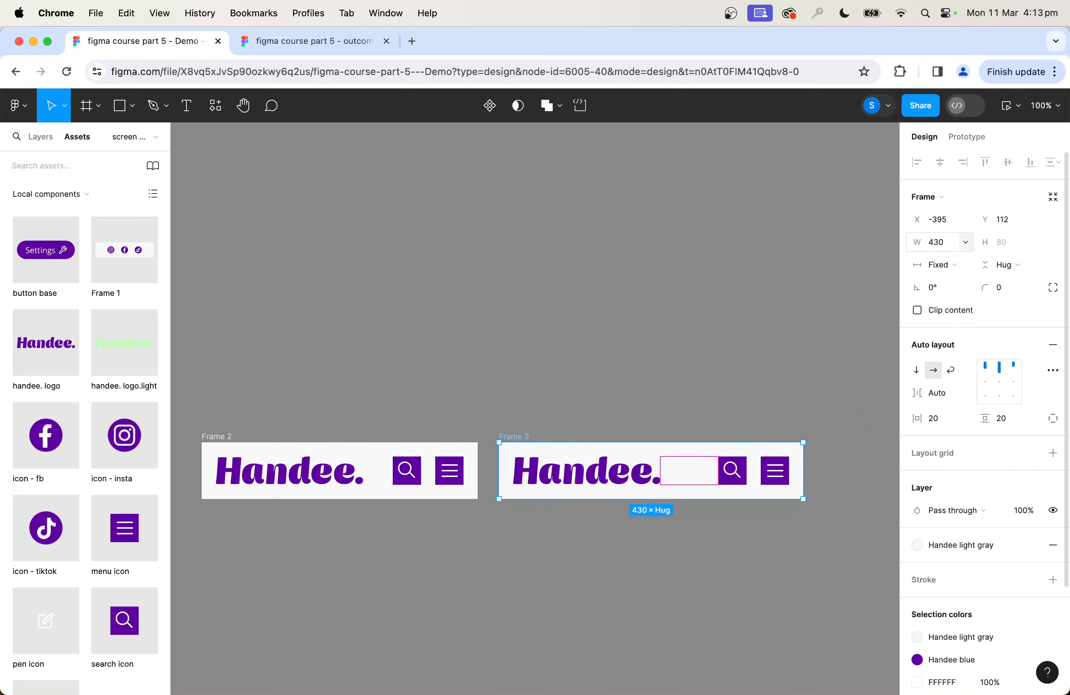
Delete the widened duplicate of the logo and icons frame
{"action": "left_click", "coordinate": [628, 361]}
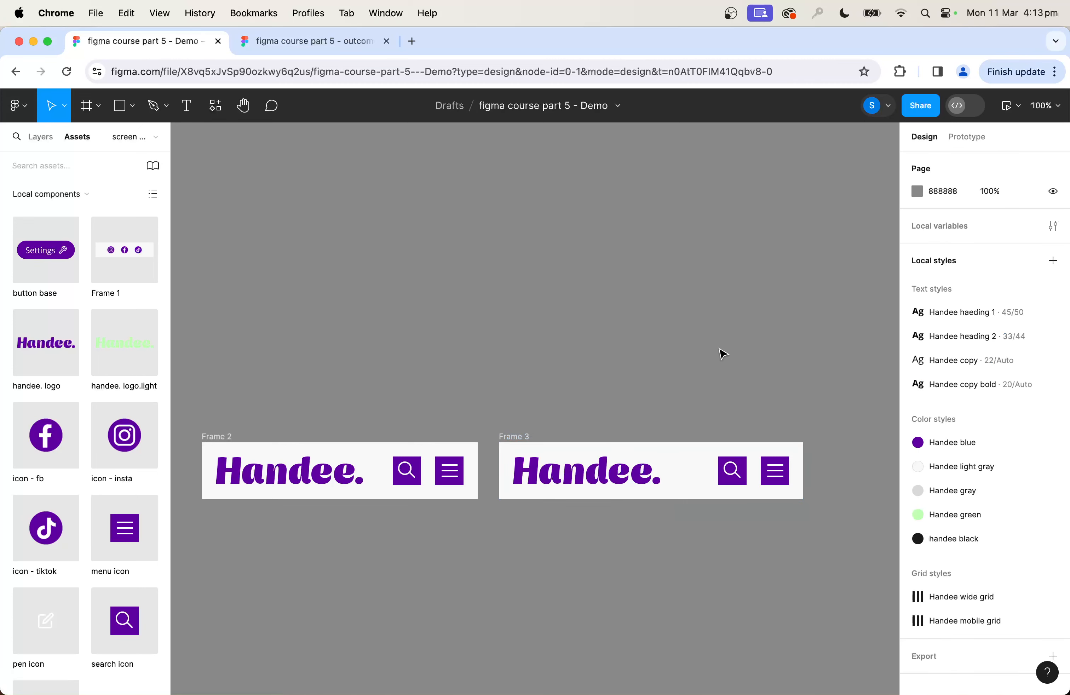
{"action": "left_click", "coordinate": [524, 434]}
{"action": "key", "text": "Delete"}
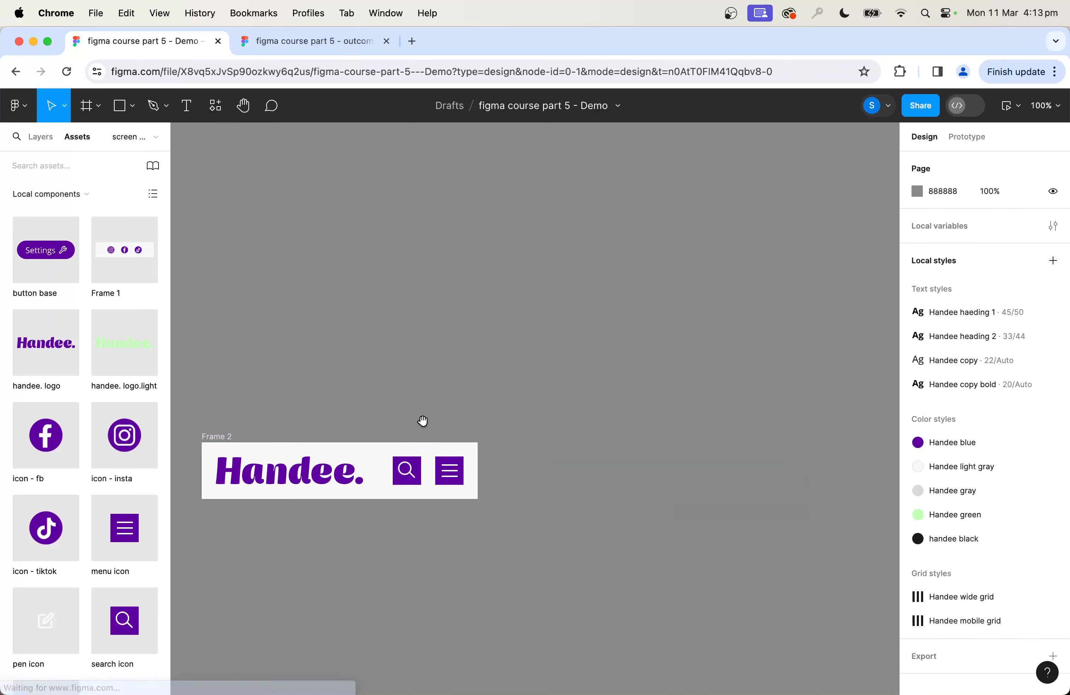
Turn the 390-wide logo and icons frame into a component and rename it Header
{"action": "left_click_drag", "start_coordinate": [422, 421], "coordinate": [635, 387]}
{"action": "left_click", "coordinate": [575, 391]}
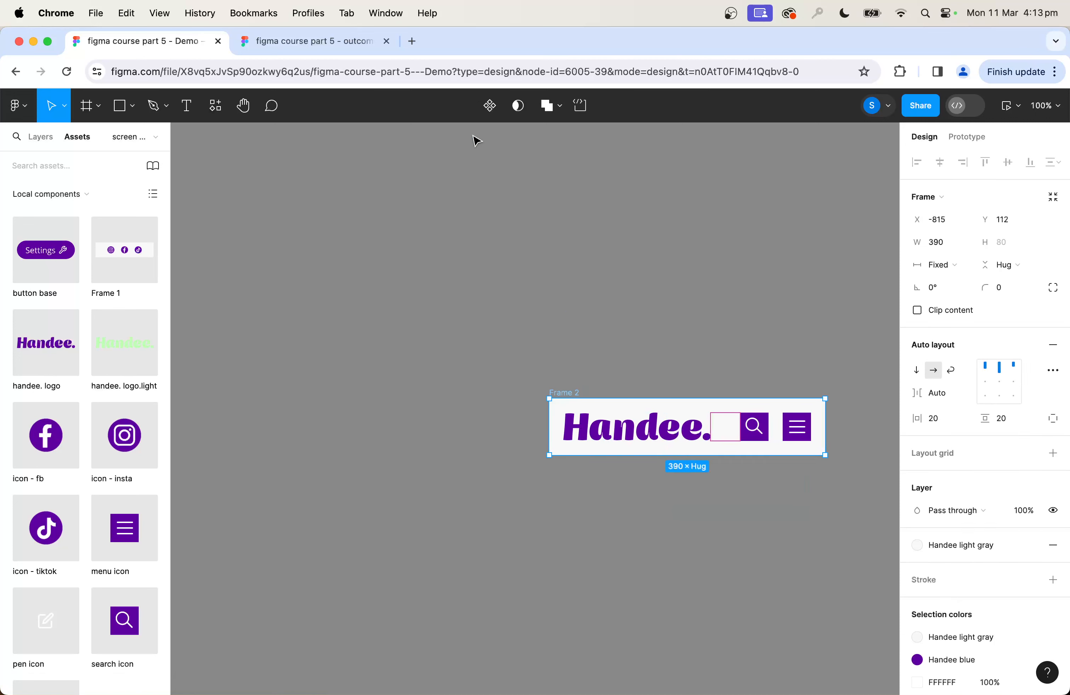
{"action": "left_click", "coordinate": [492, 112]}
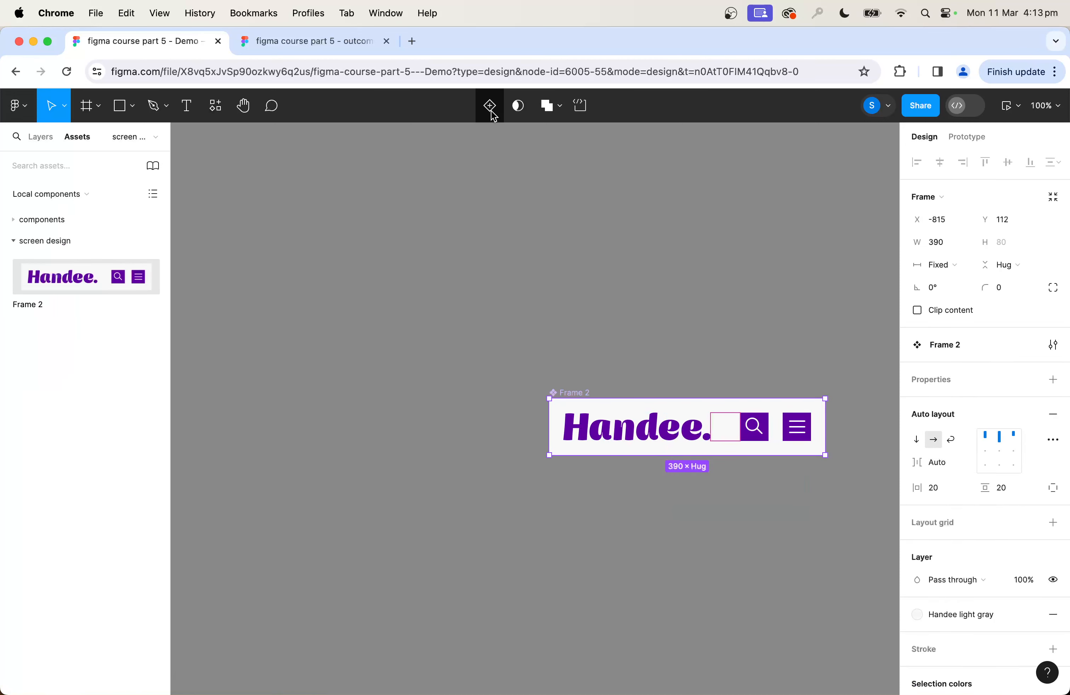
{"action": "double_click", "coordinate": [580, 391]}
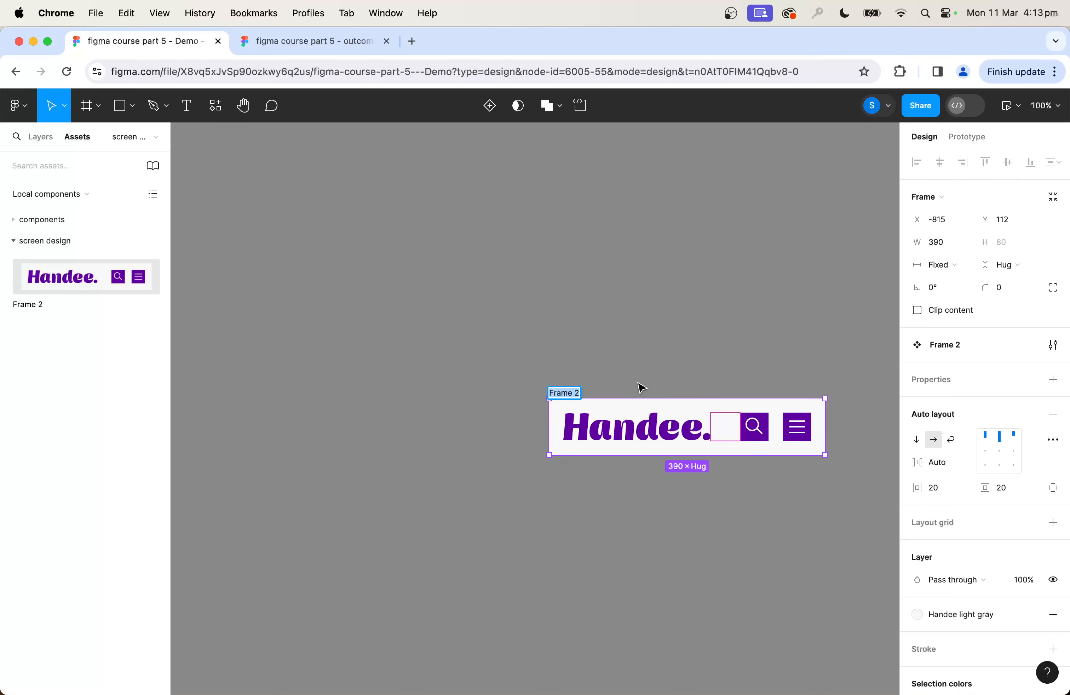
{"action": "type", "text": "Header"}
{"action": "left_click", "coordinate": [573, 334]}
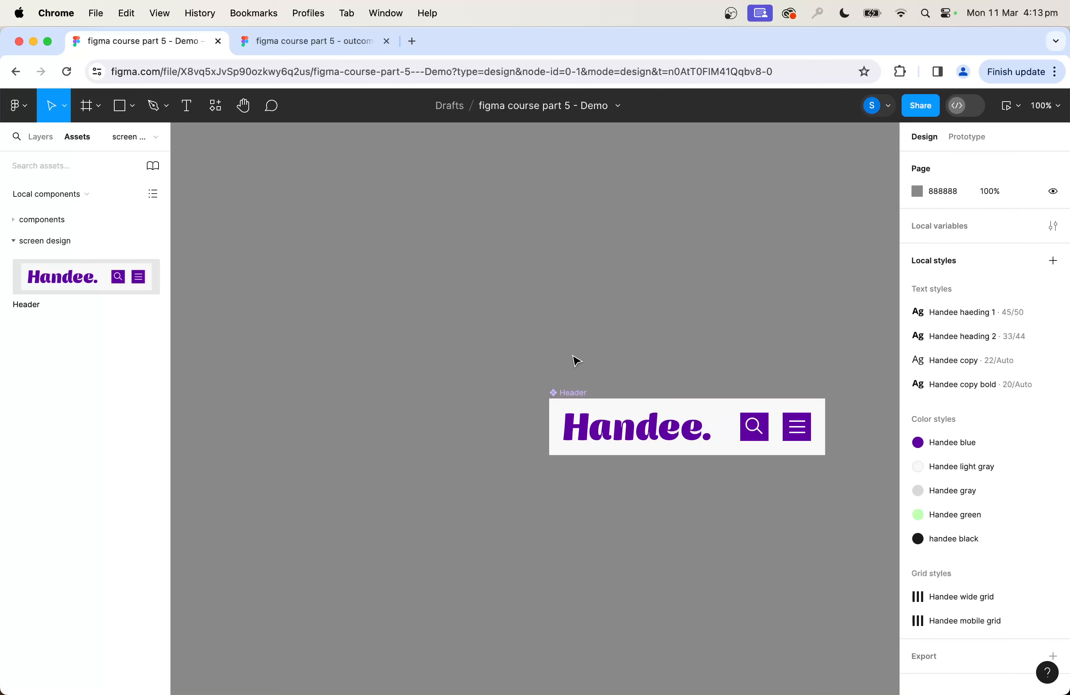
Move the Header component to the components page
{"action": "left_click", "coordinate": [571, 400]}
{"action": "right_click", "coordinate": [572, 399]}
{"action": "mouse_move", "coordinate": [611, 357]}
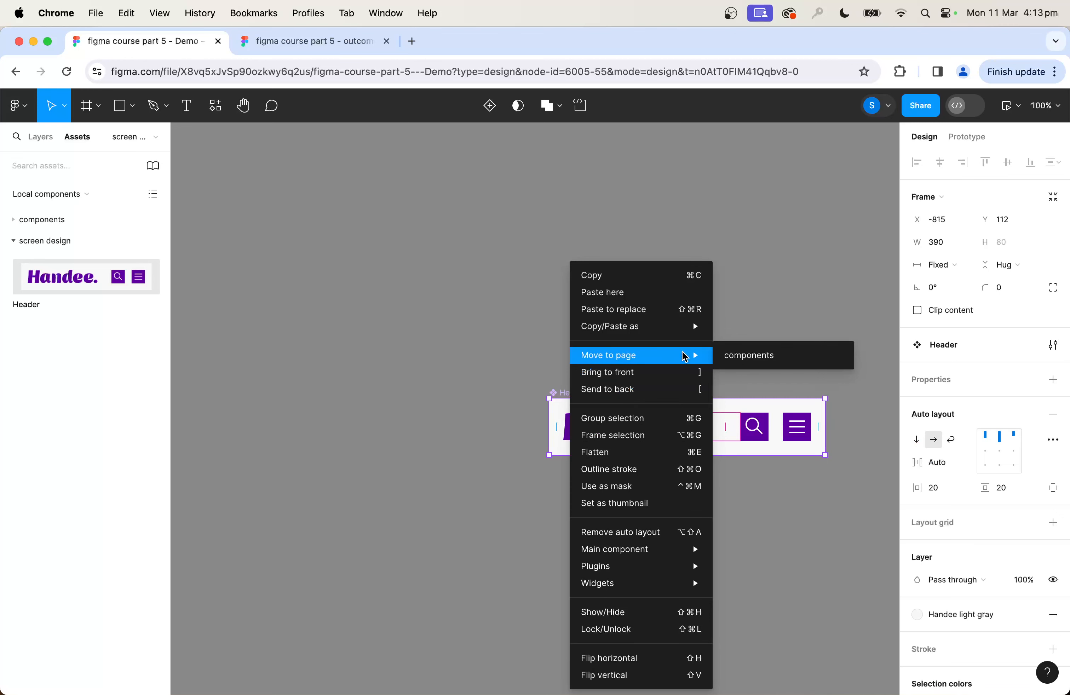
{"action": "left_click", "coordinate": [748, 357]}
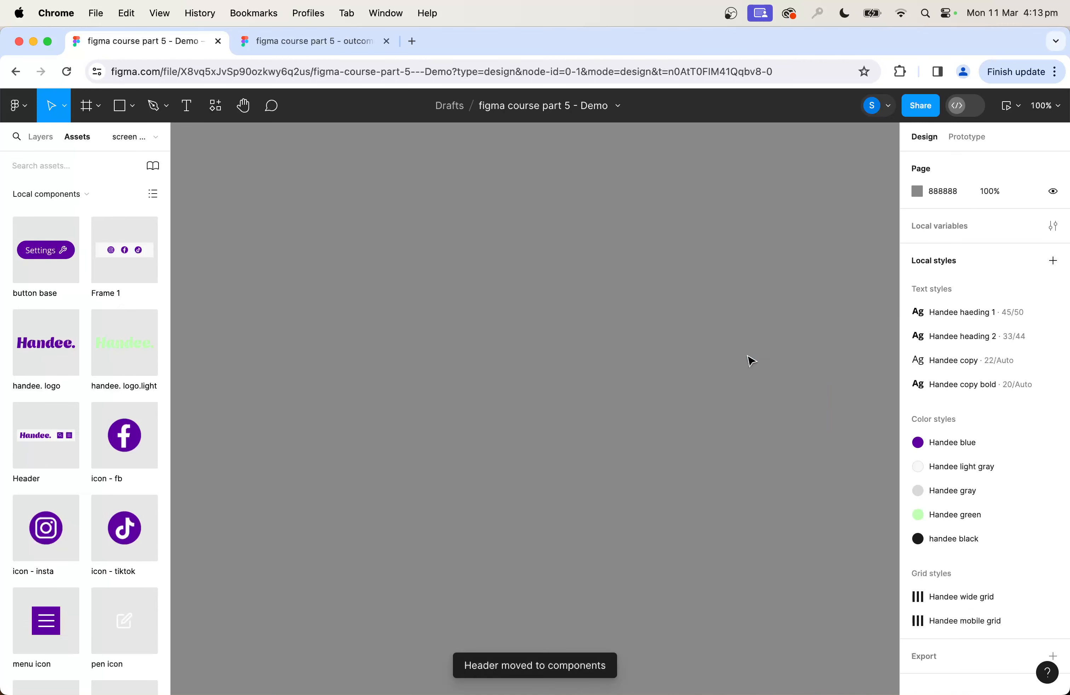